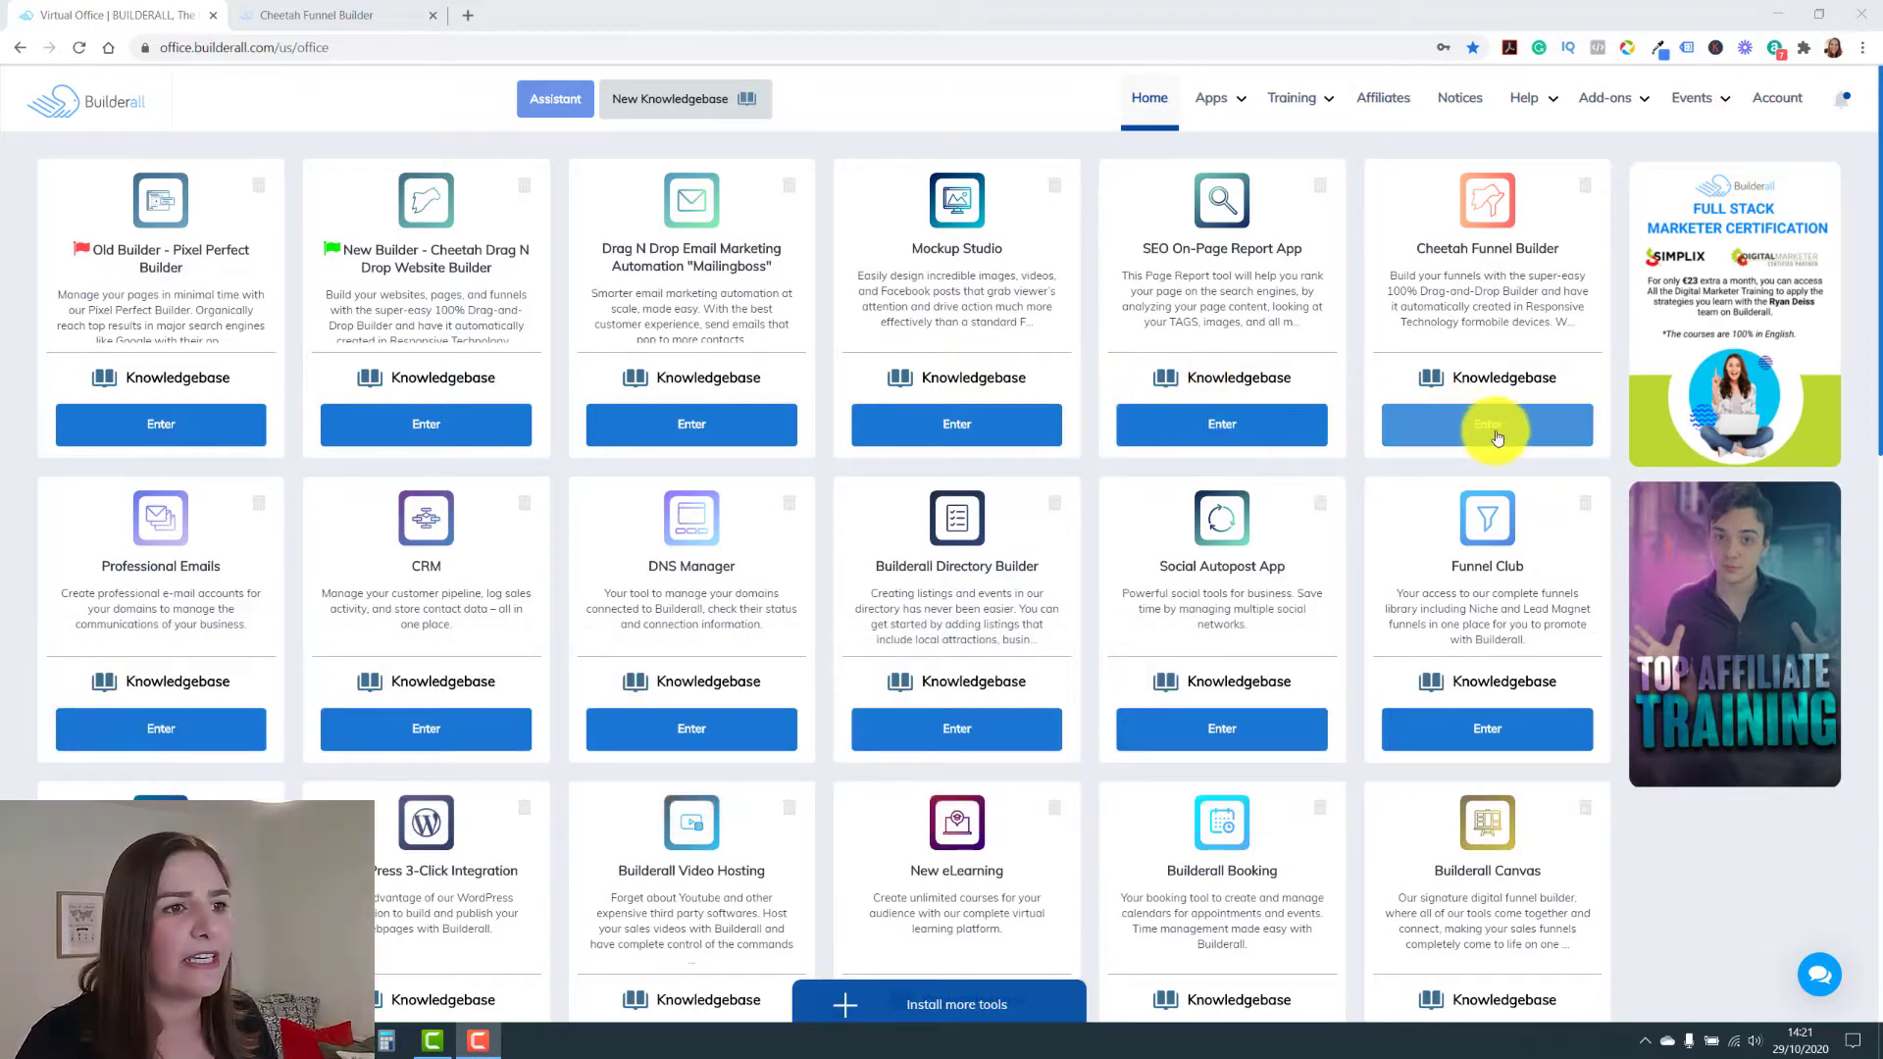
Create a new funnel in Cheetah Funnel Builder titled "training" with the Business Funnel theme
left_click(347, 15)
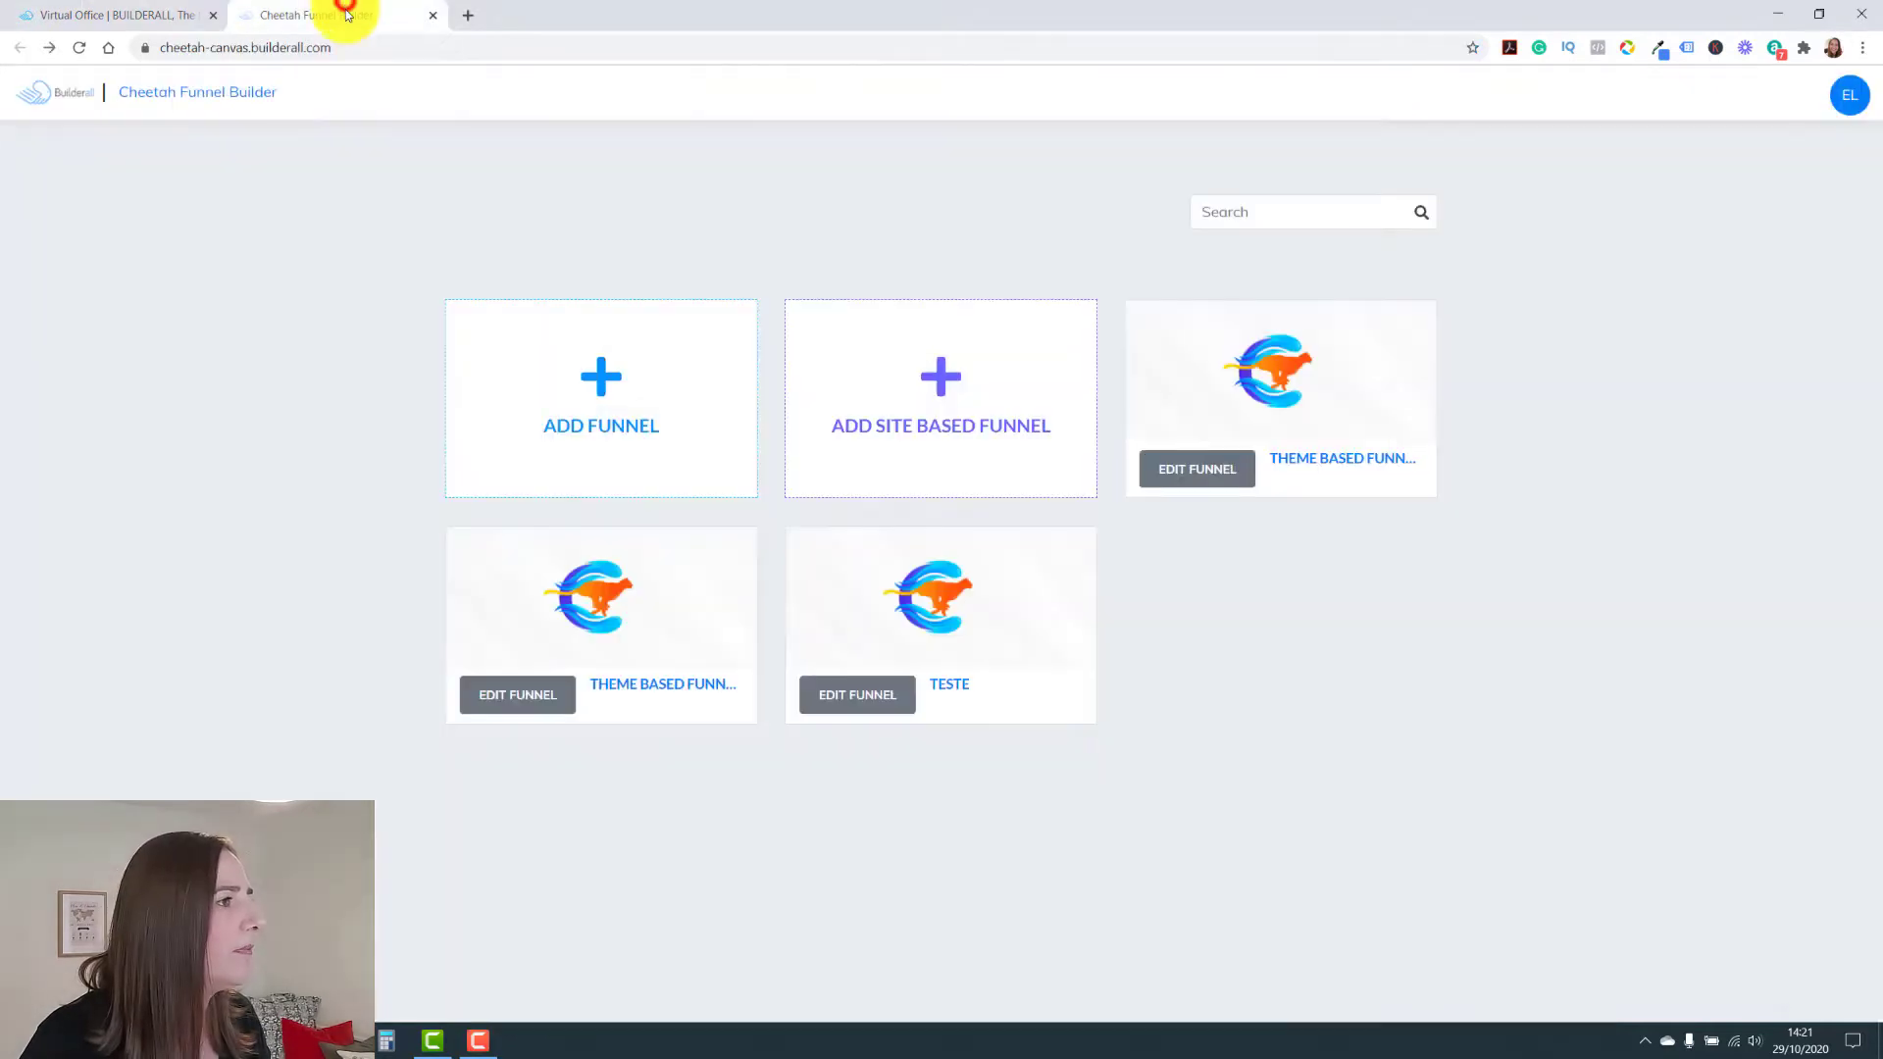
left_click(610, 405)
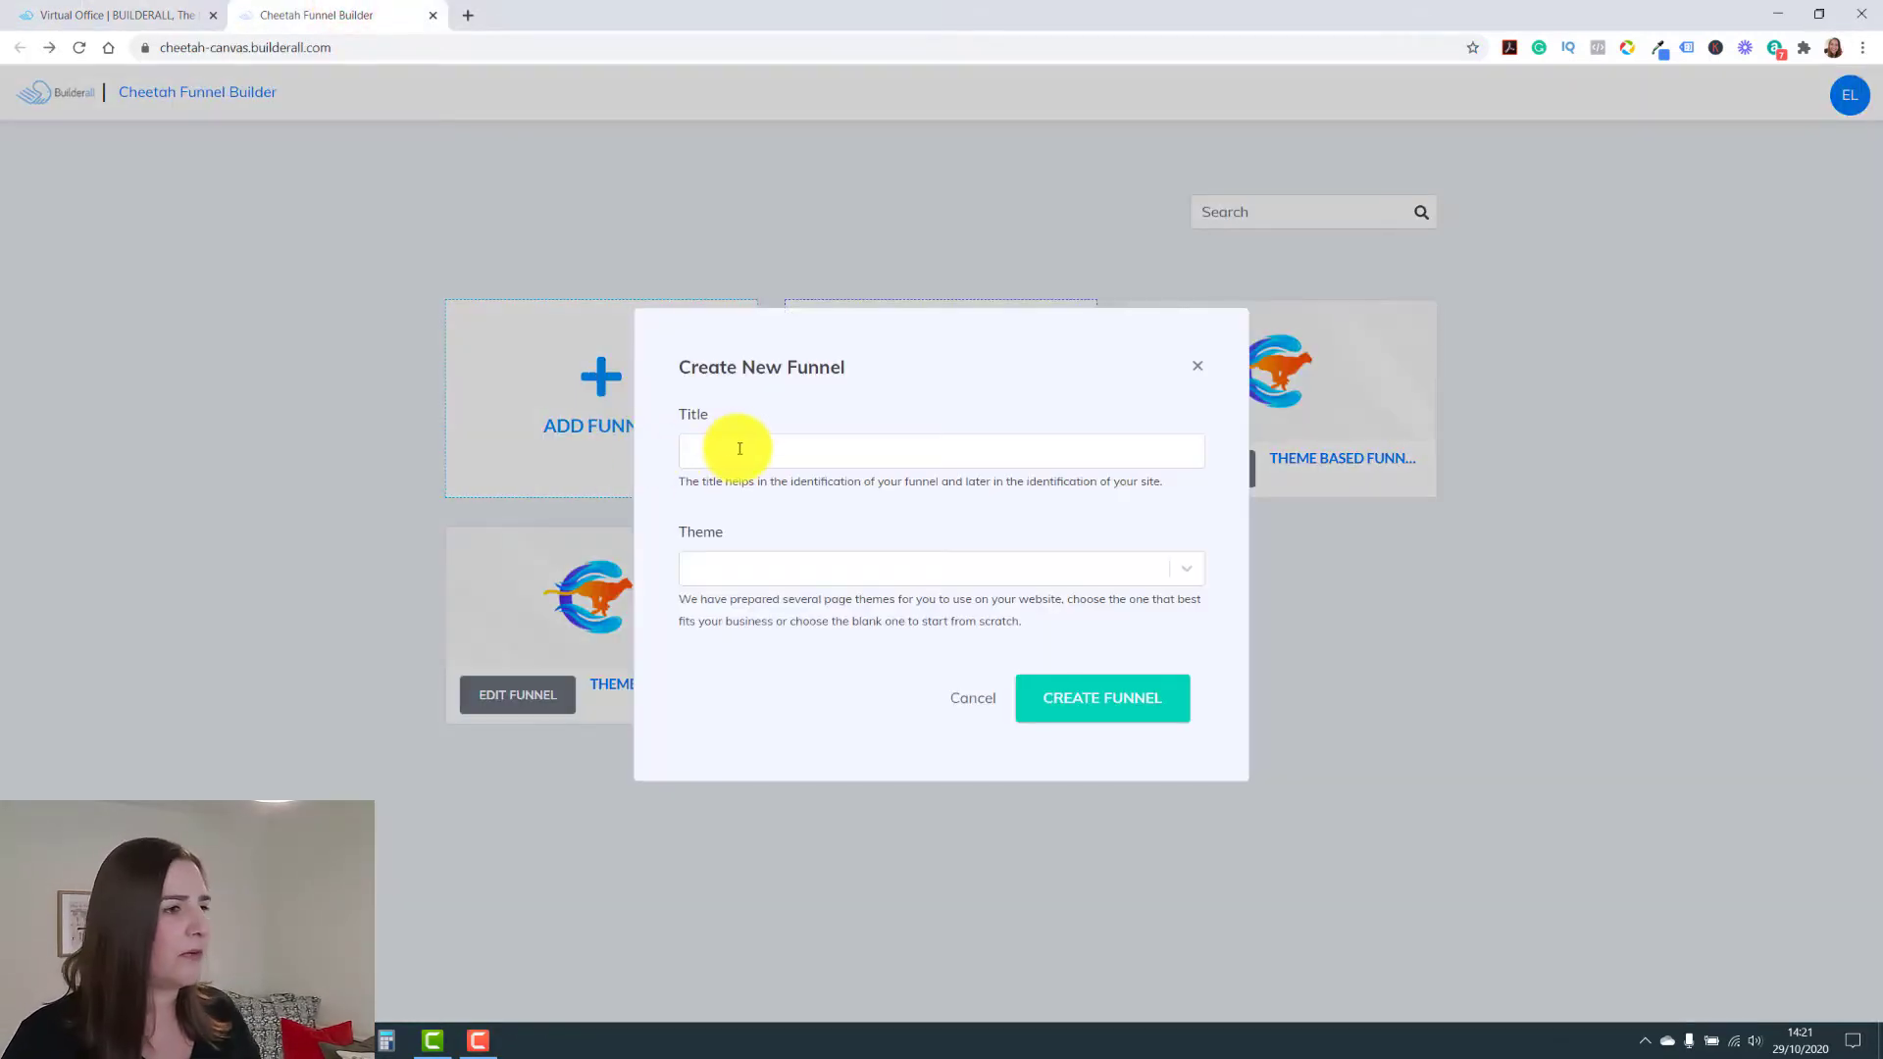
left_click(740, 448)
type("training")
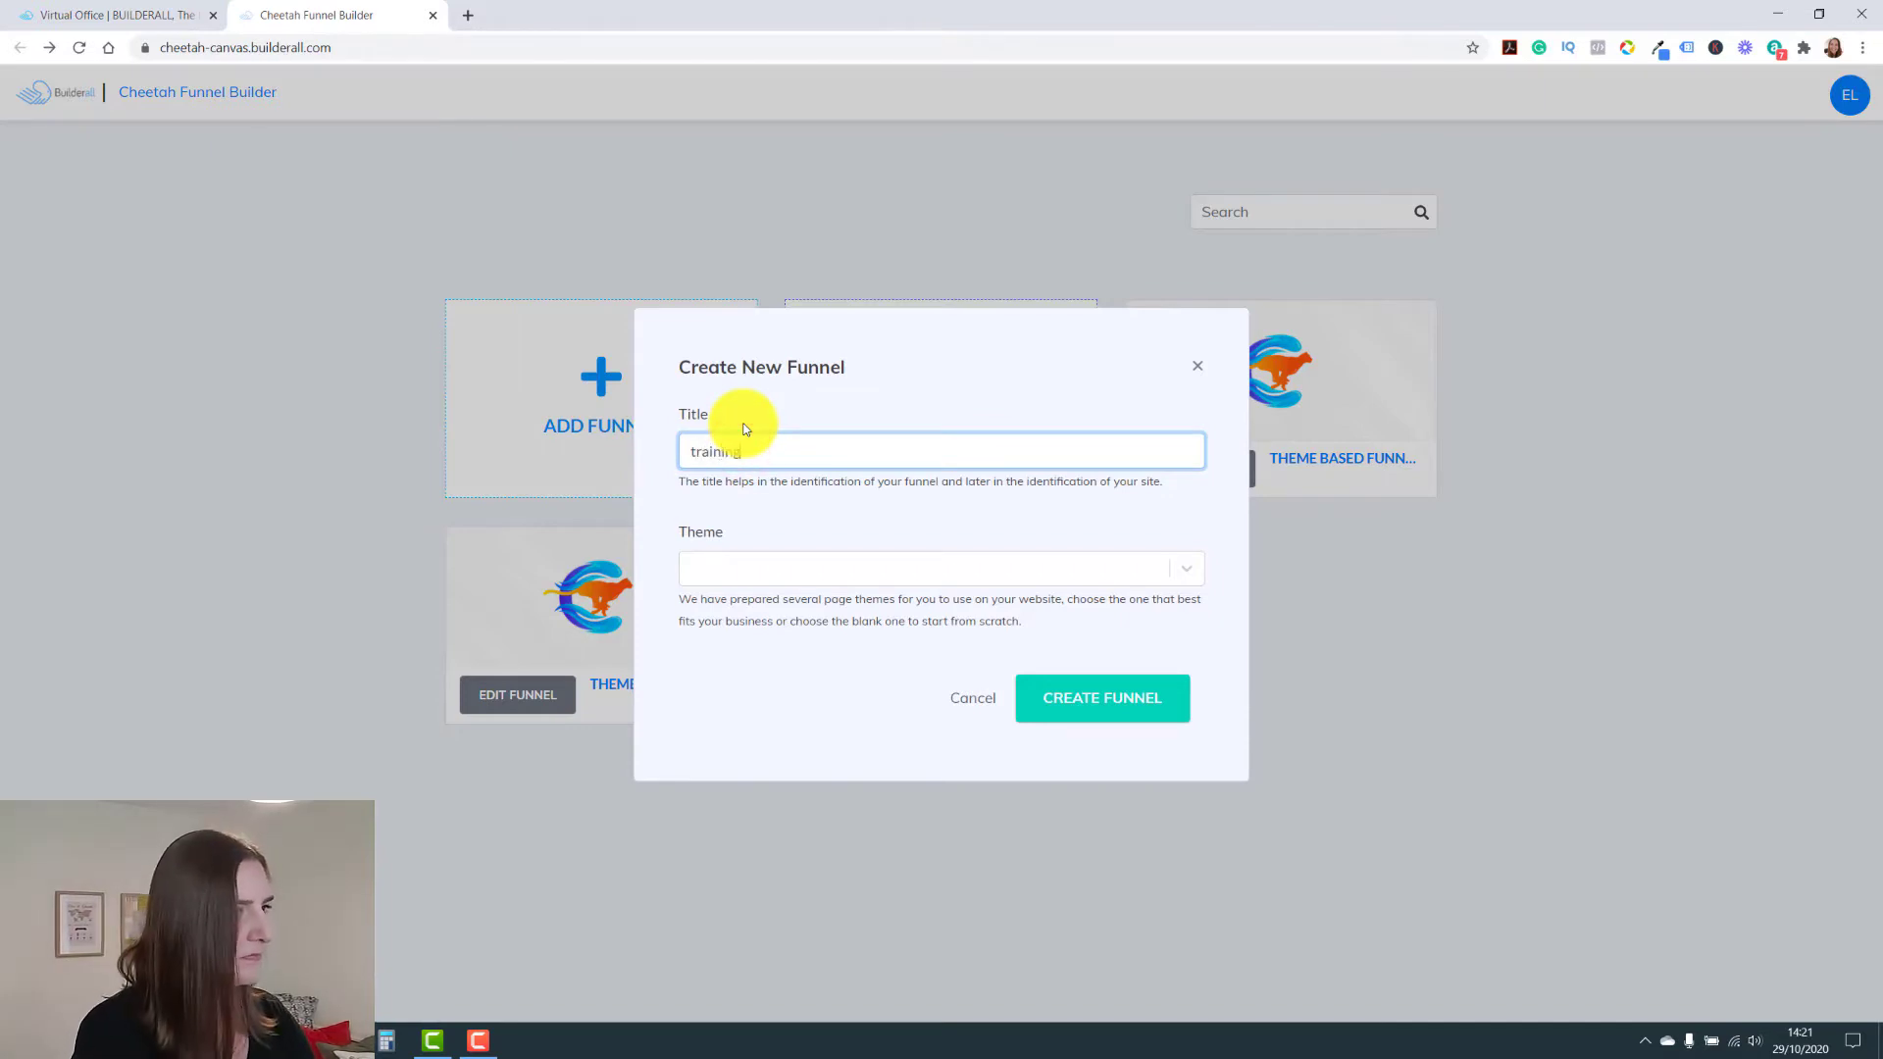
left_click(723, 571)
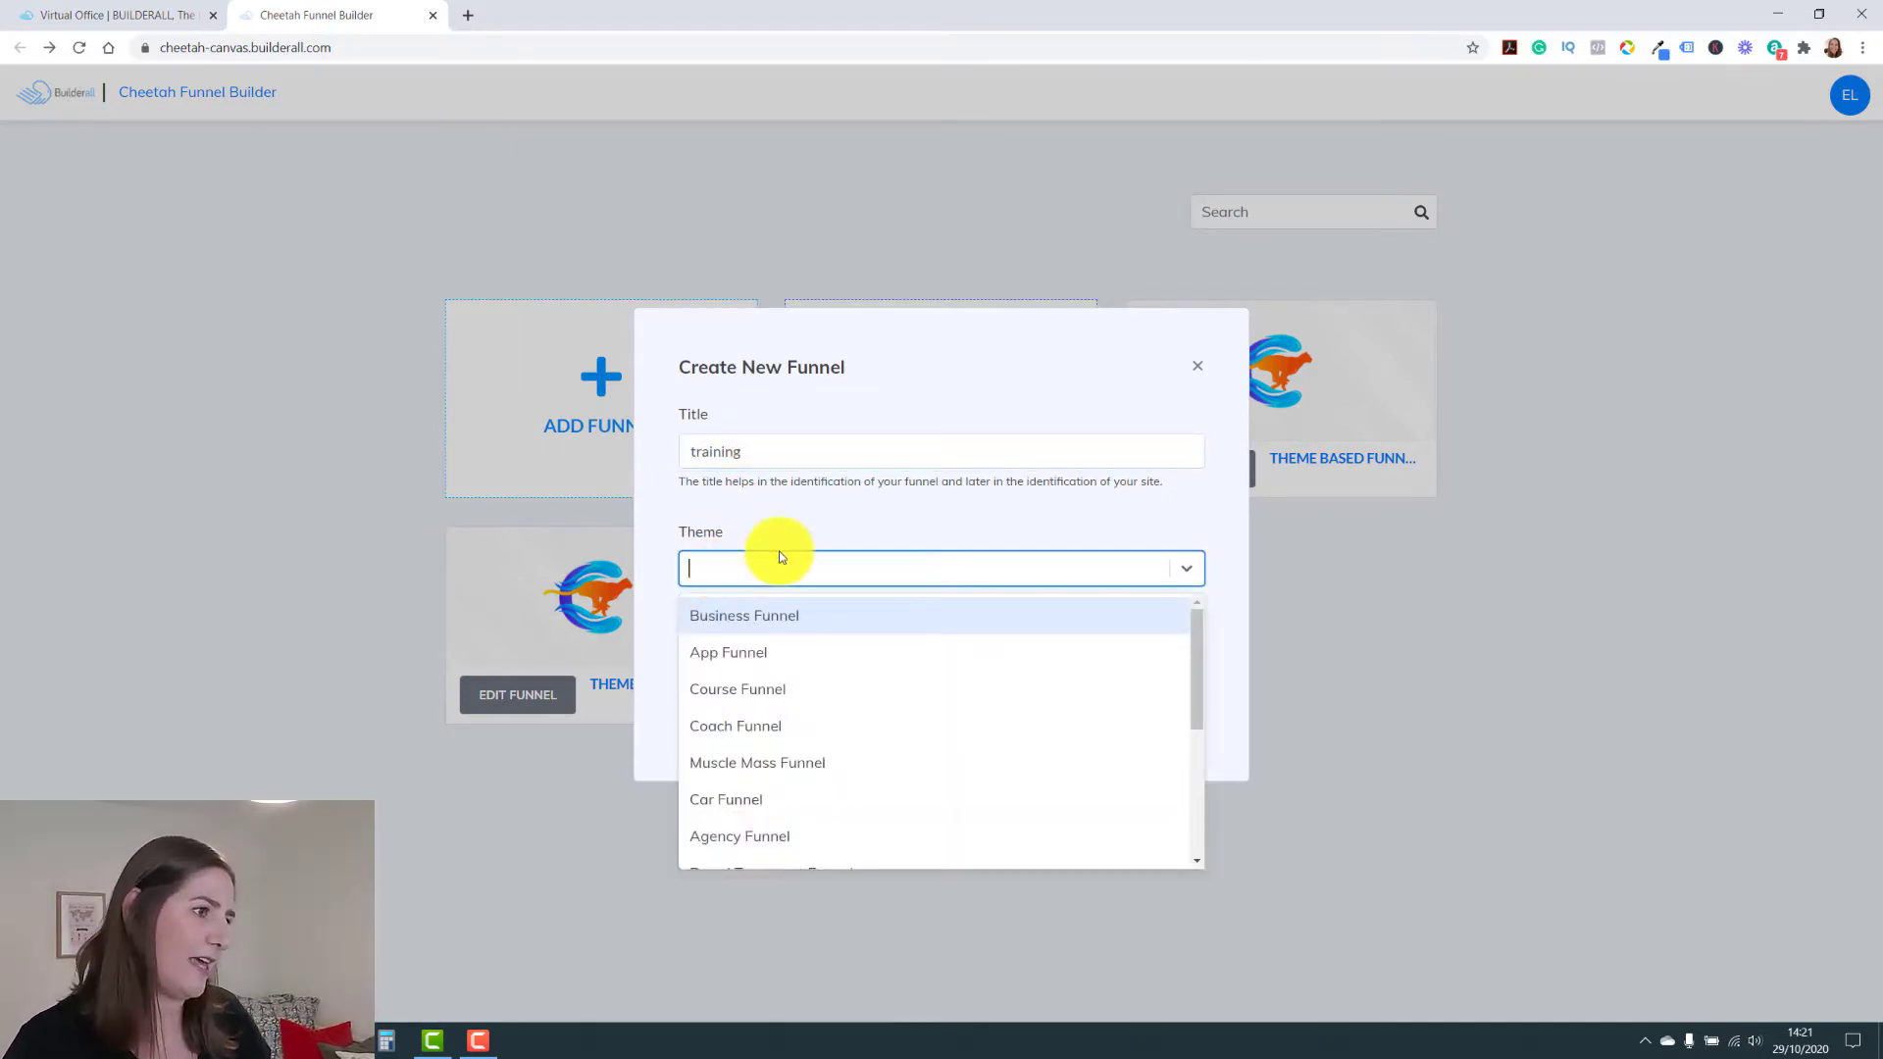
left_click(797, 615)
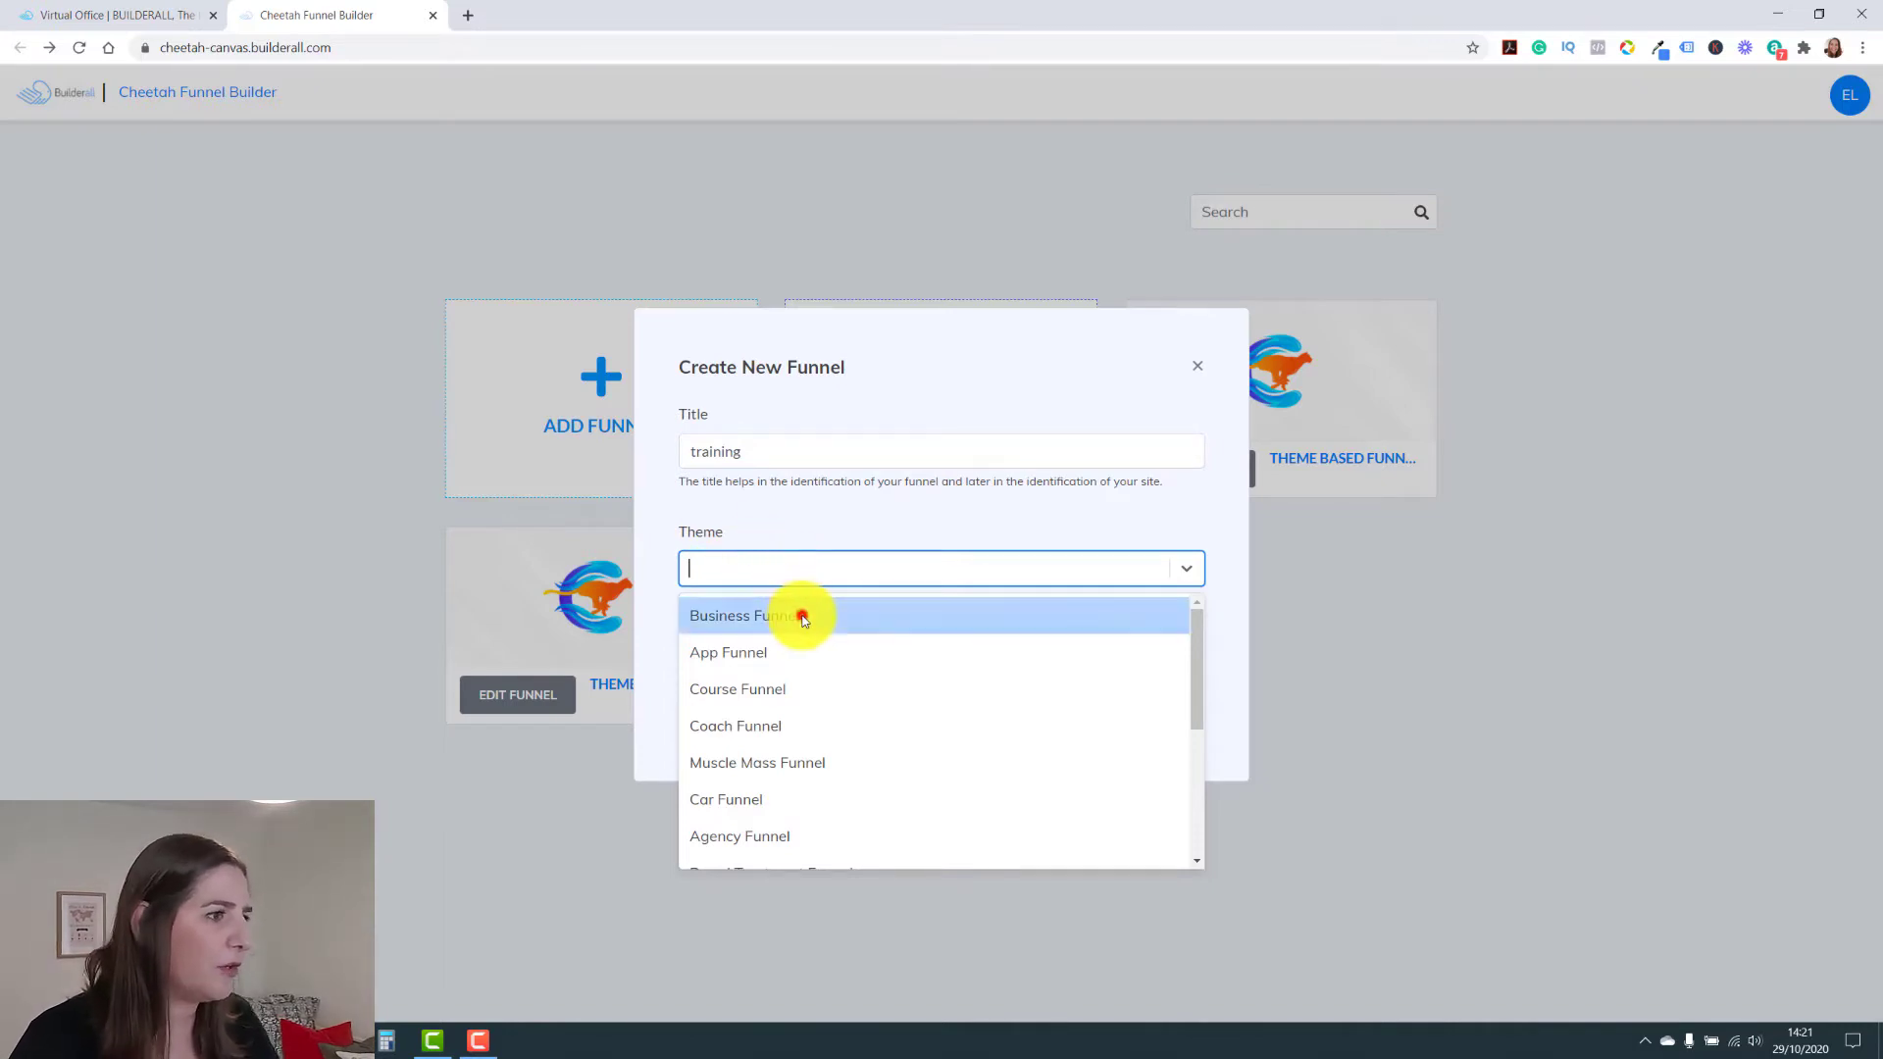
left_click(820, 568)
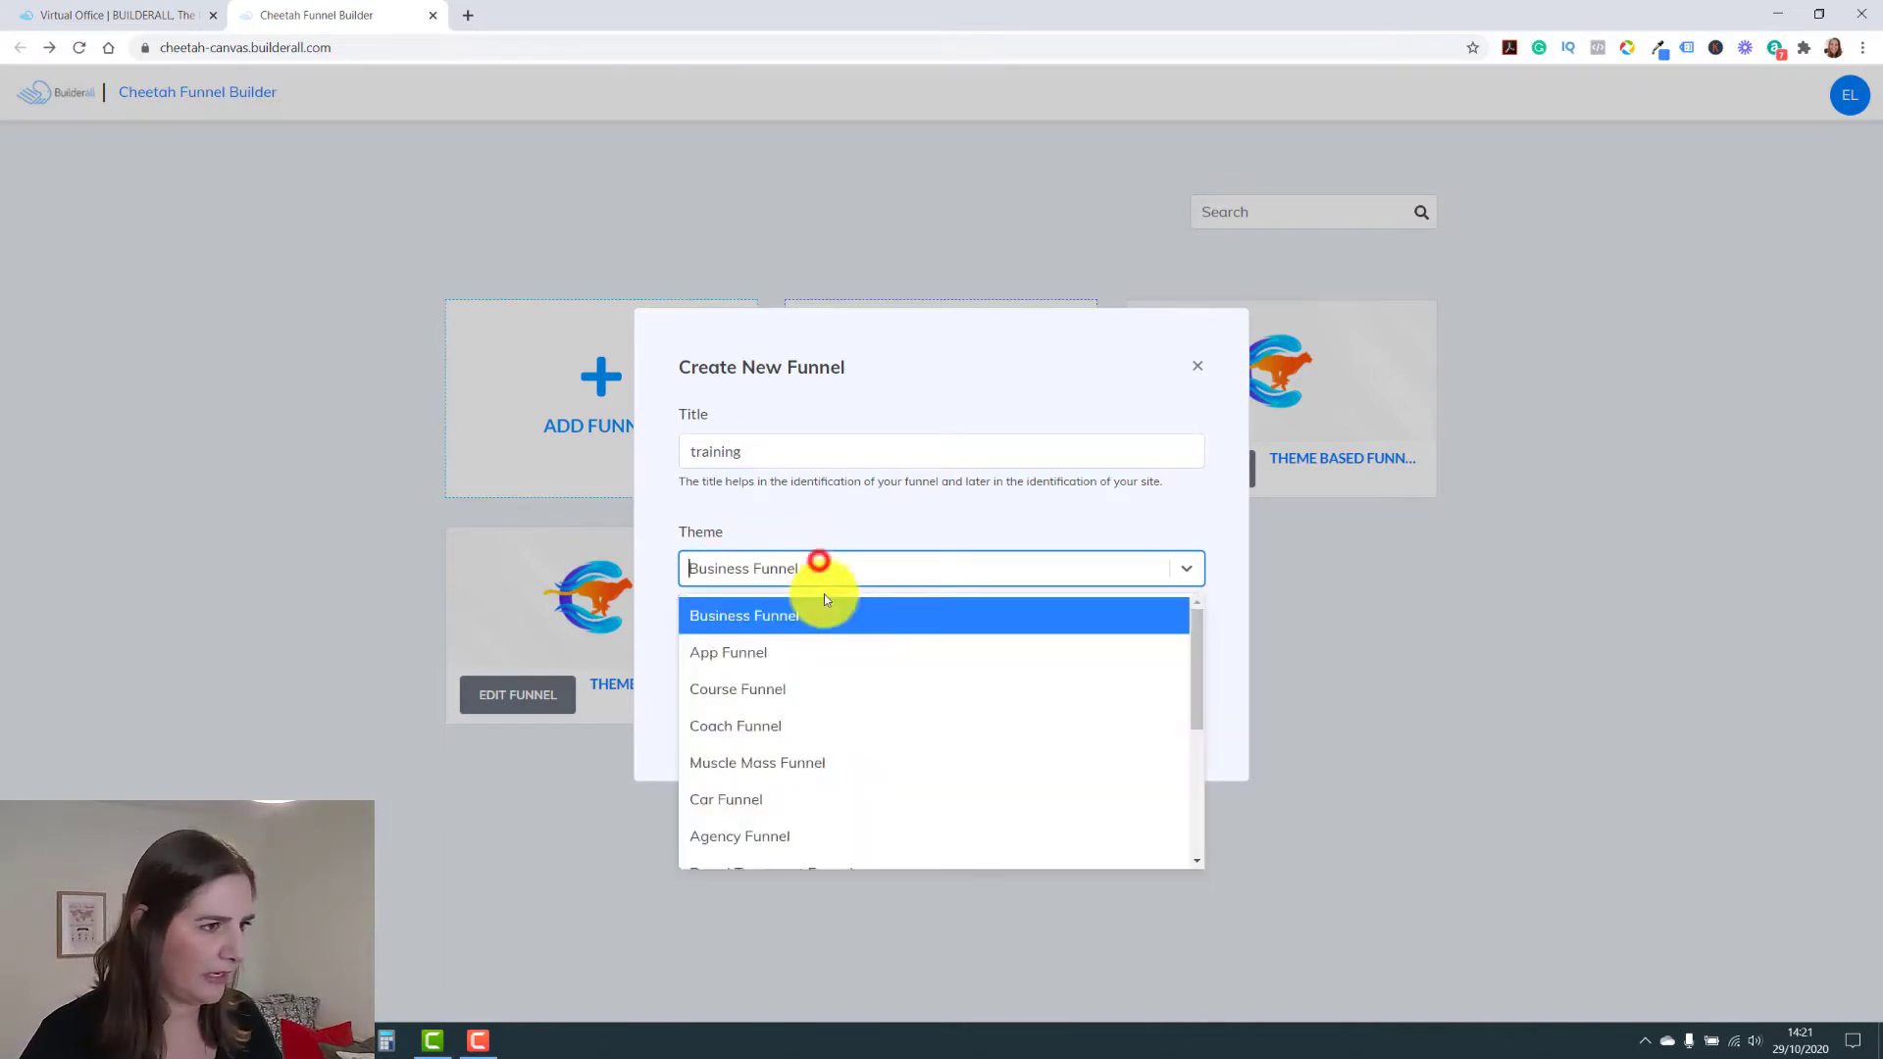
scroll(849, 703, "down", 3)
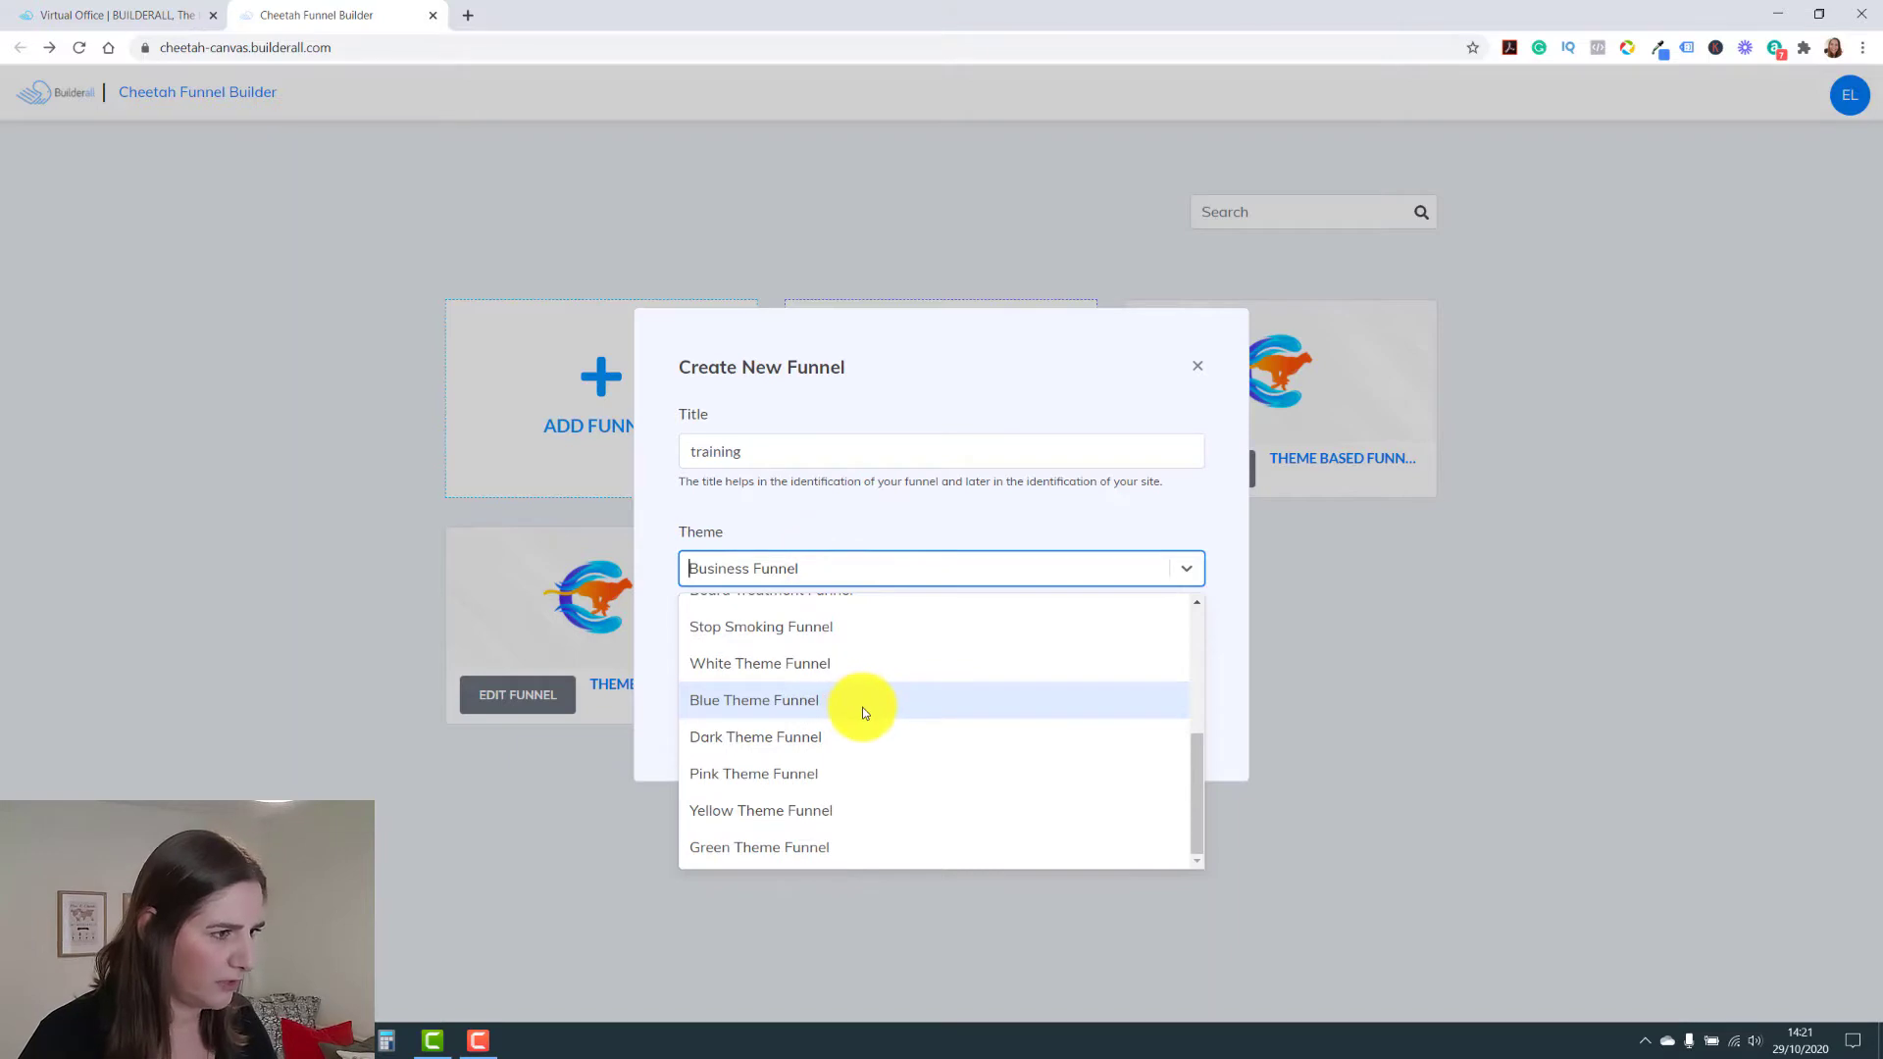
scroll(854, 735, "up", 4)
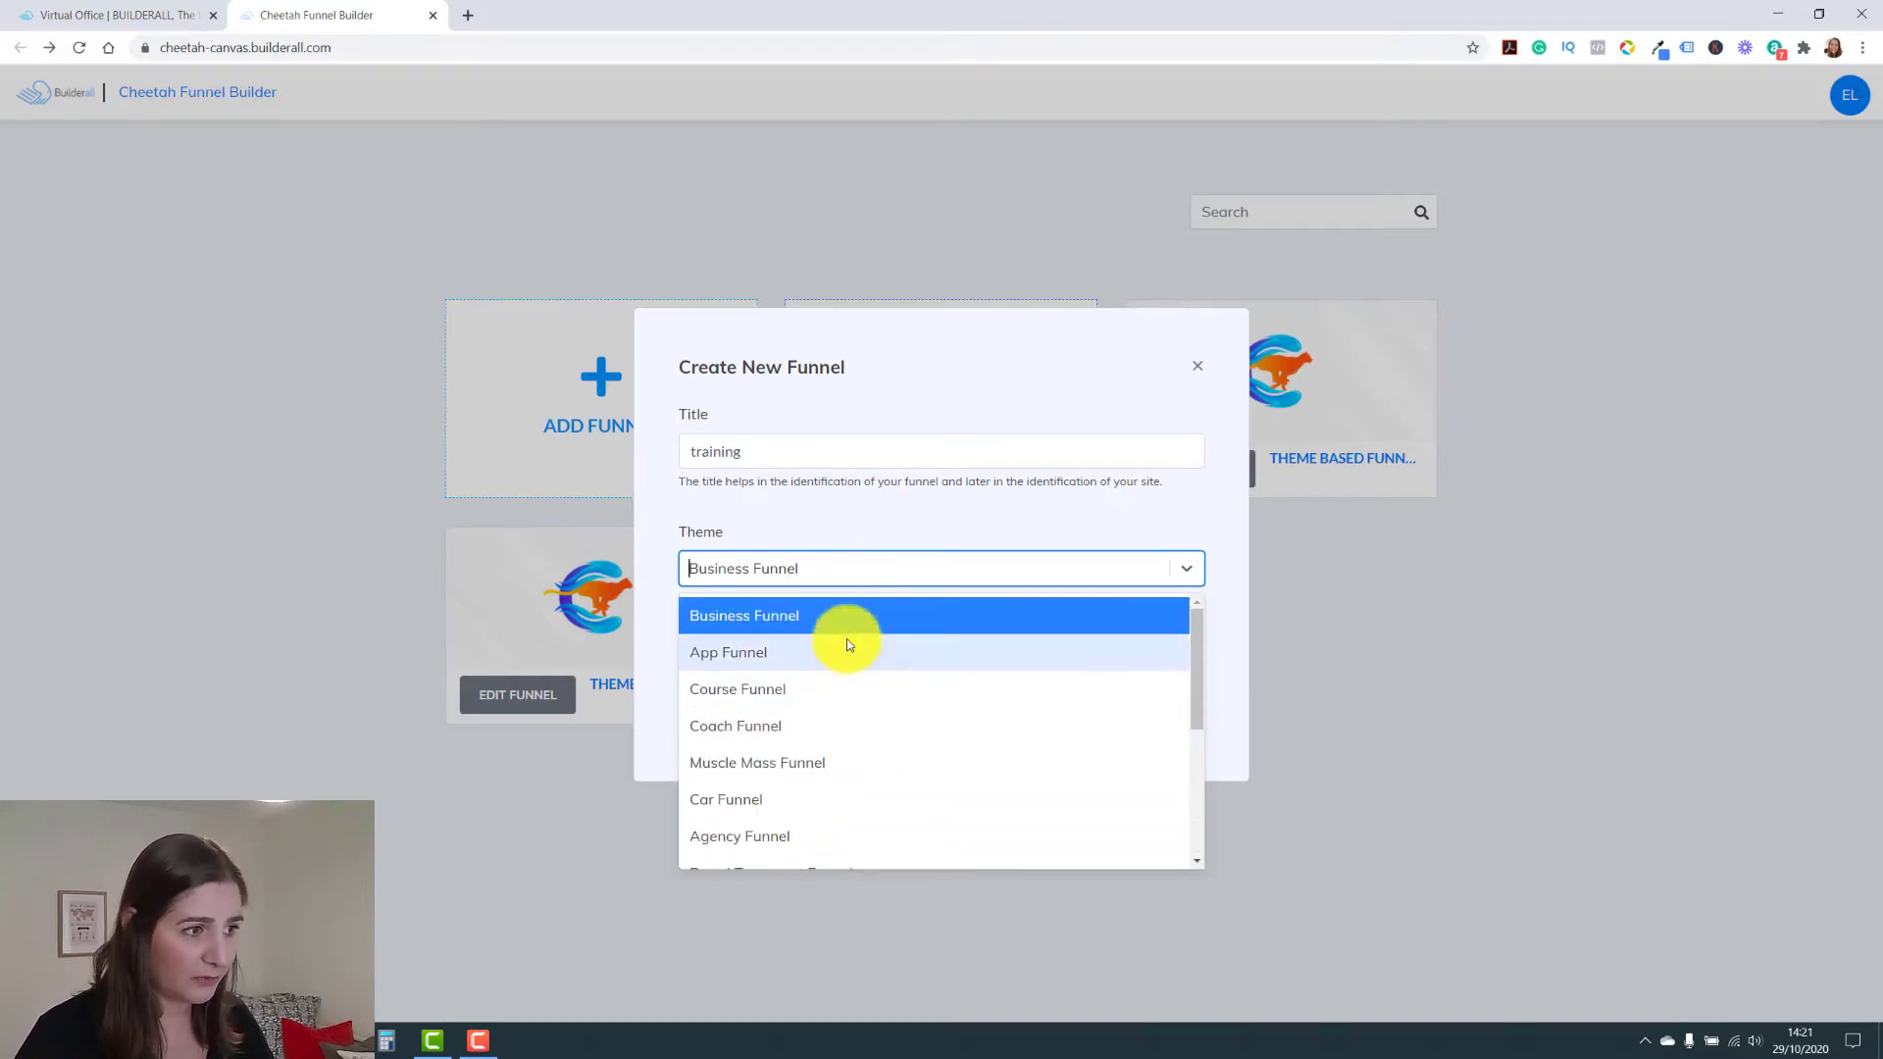
left_click(843, 620)
left_click(1067, 708)
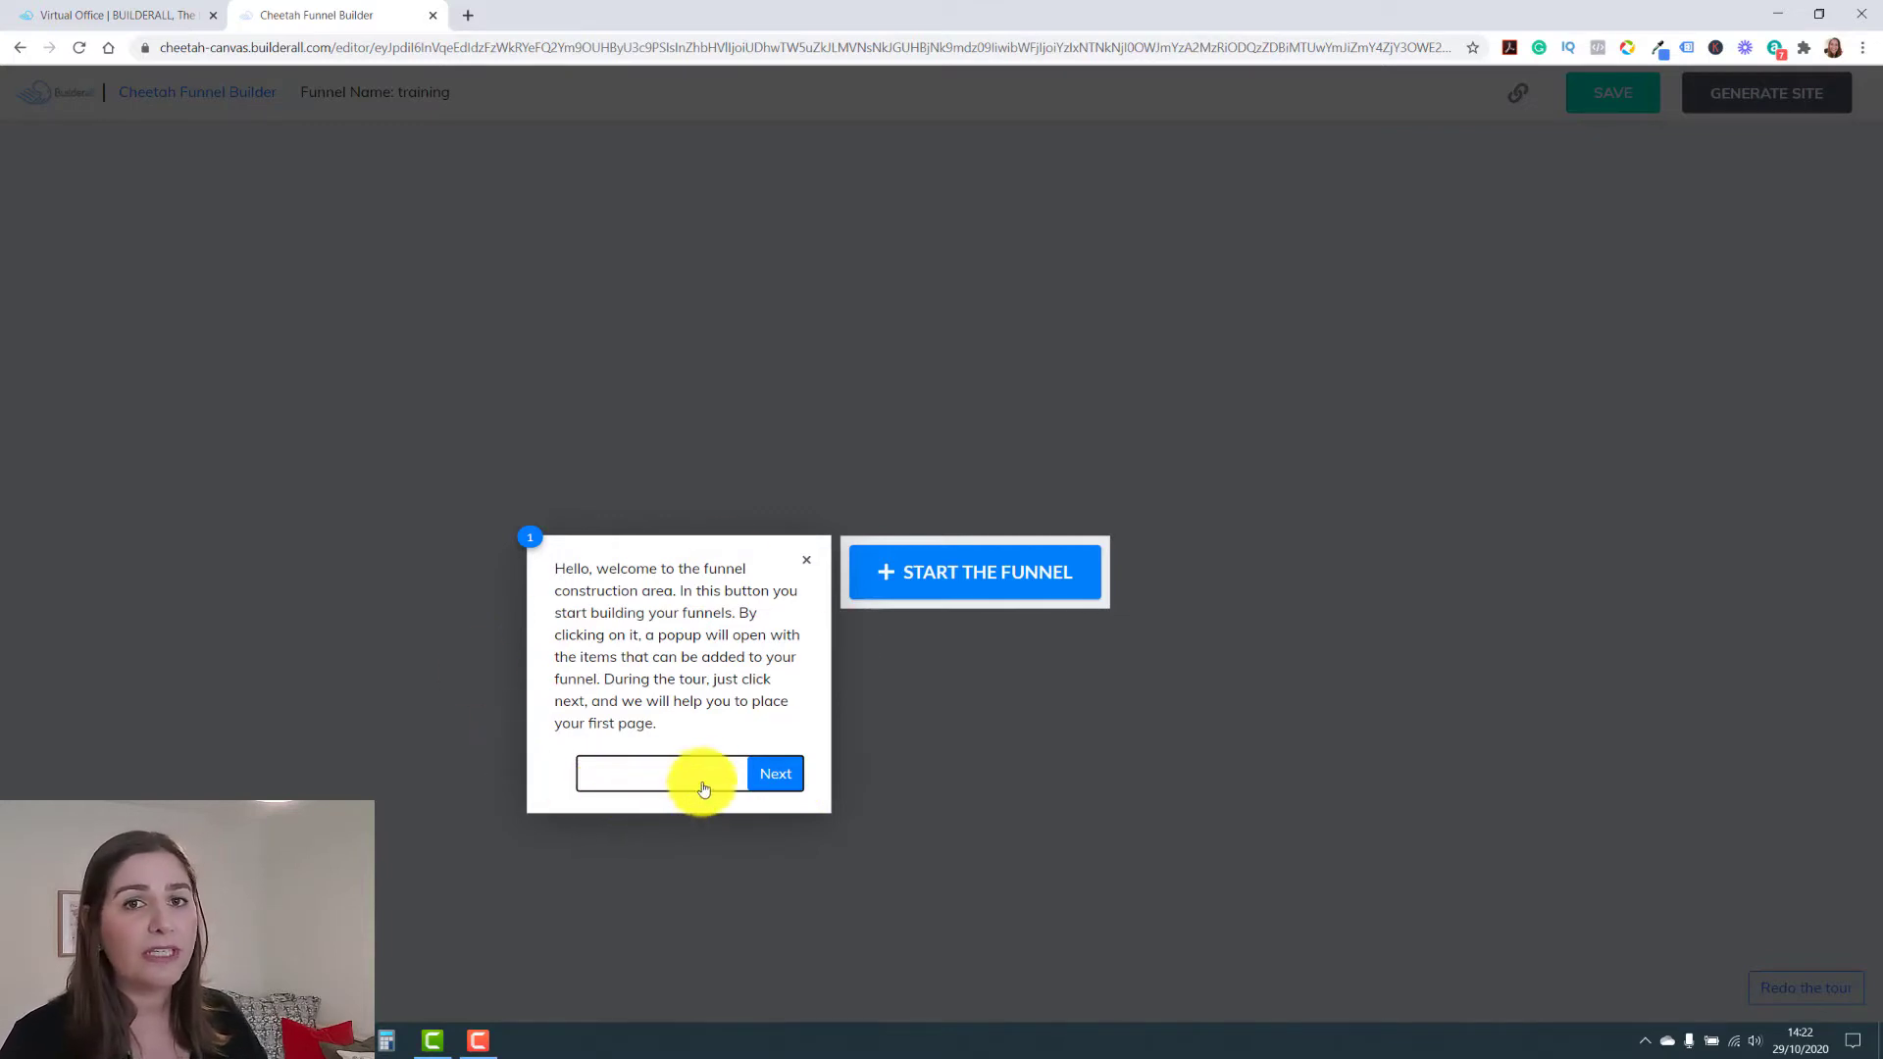
Dismiss the tour, start the funnel with a Lead Magnet Page, and arrange it in the canvas's upper-left area with its form underneath
left_click(805, 563)
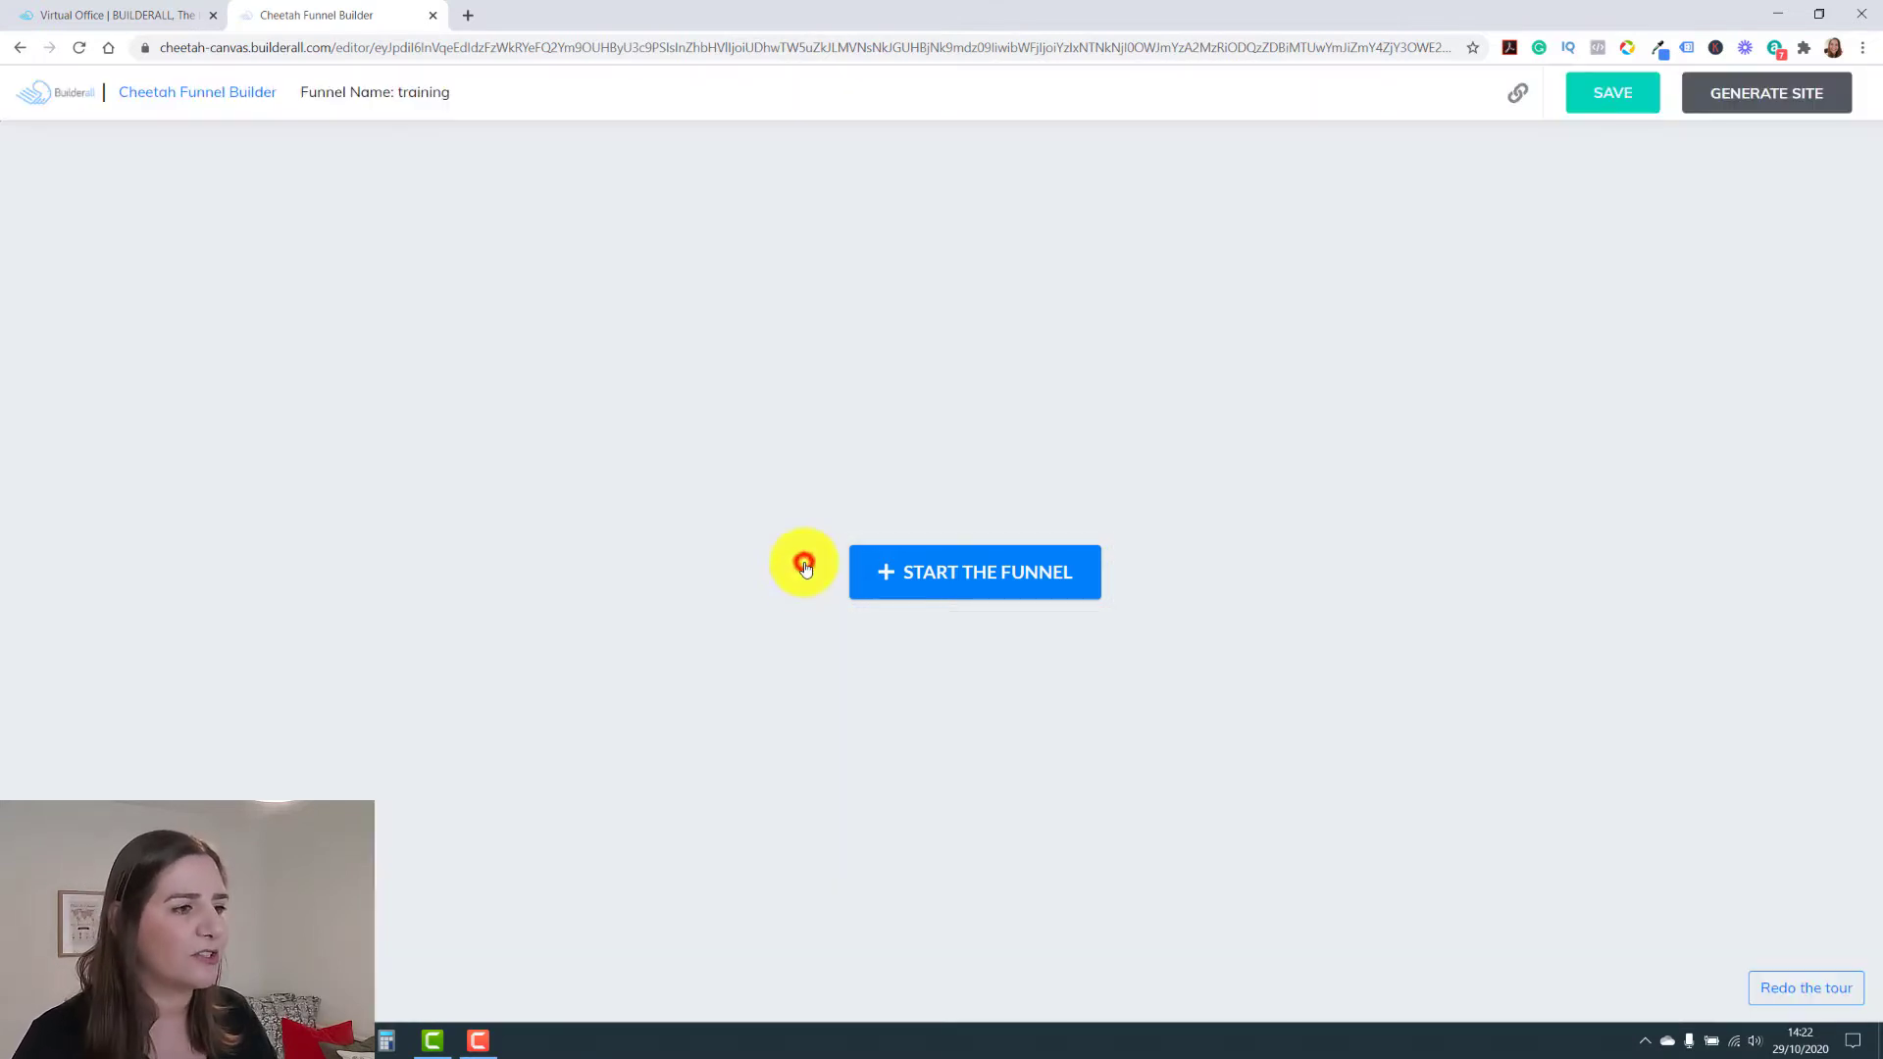
left_click(967, 578)
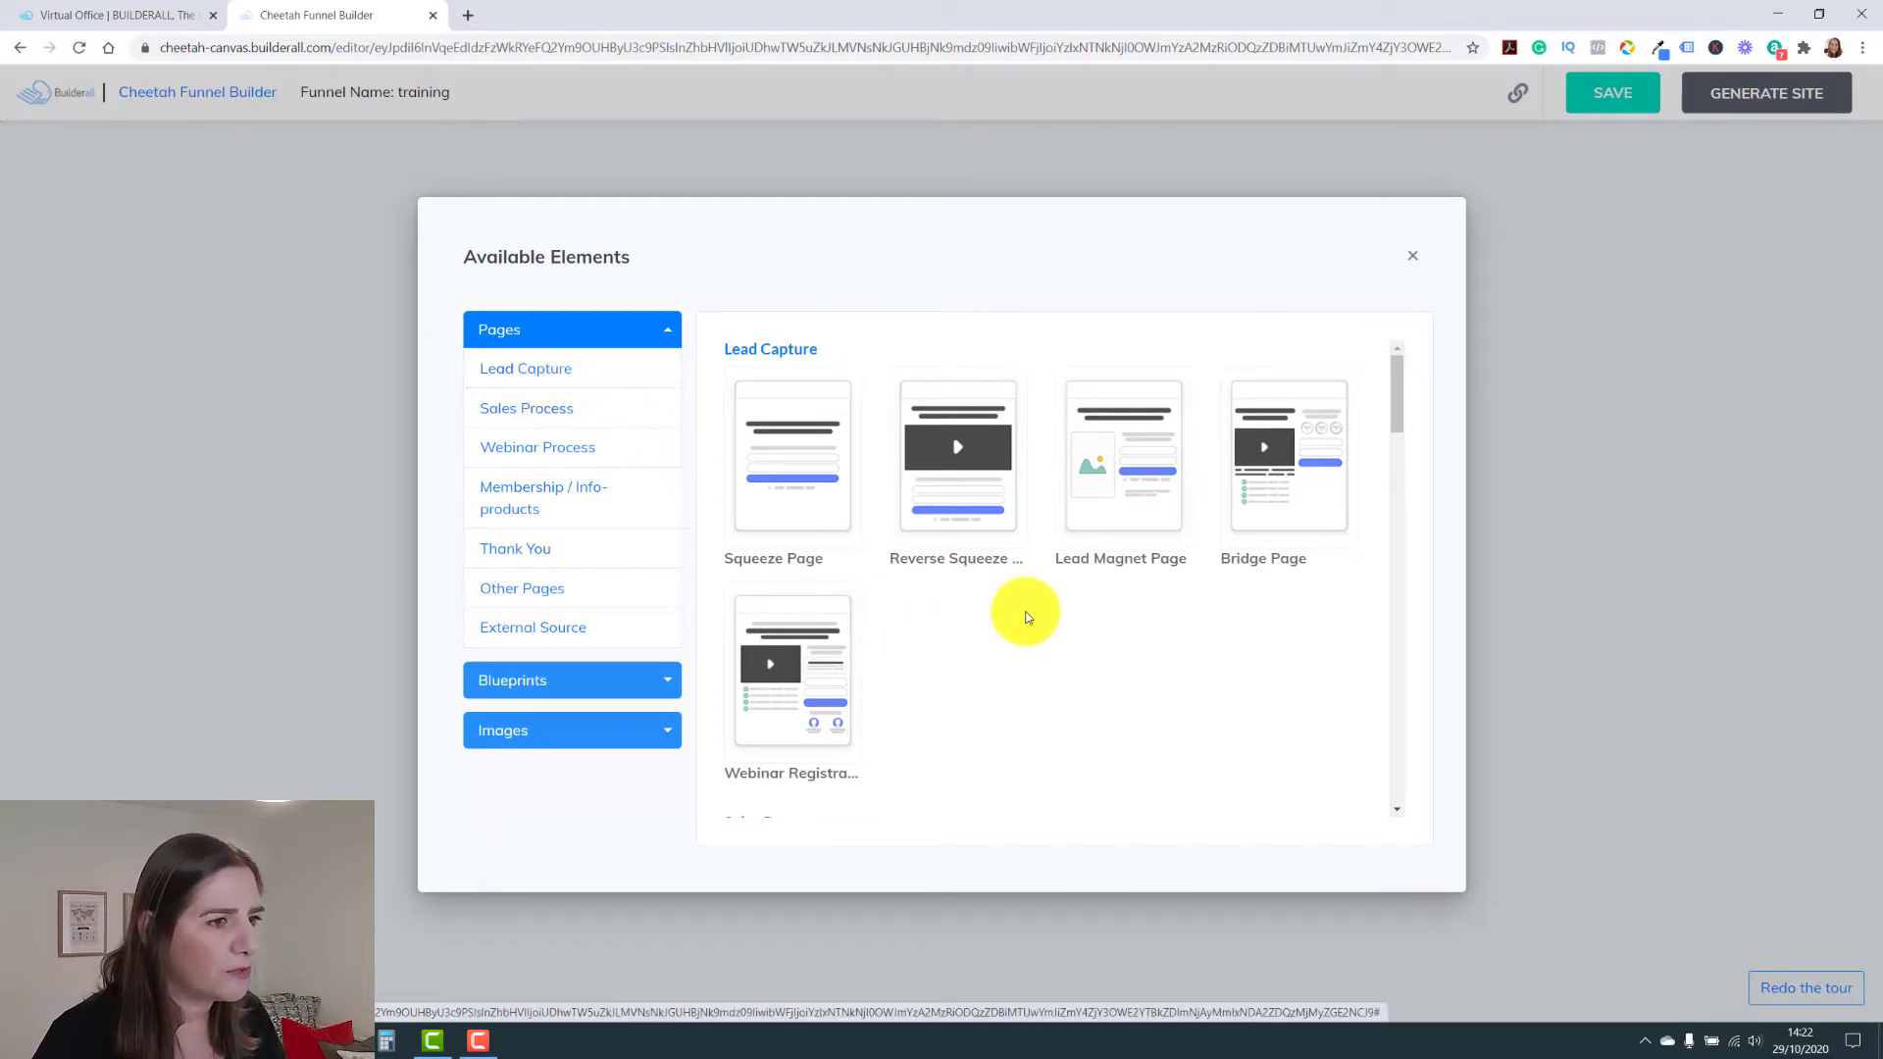
left_click(1124, 504)
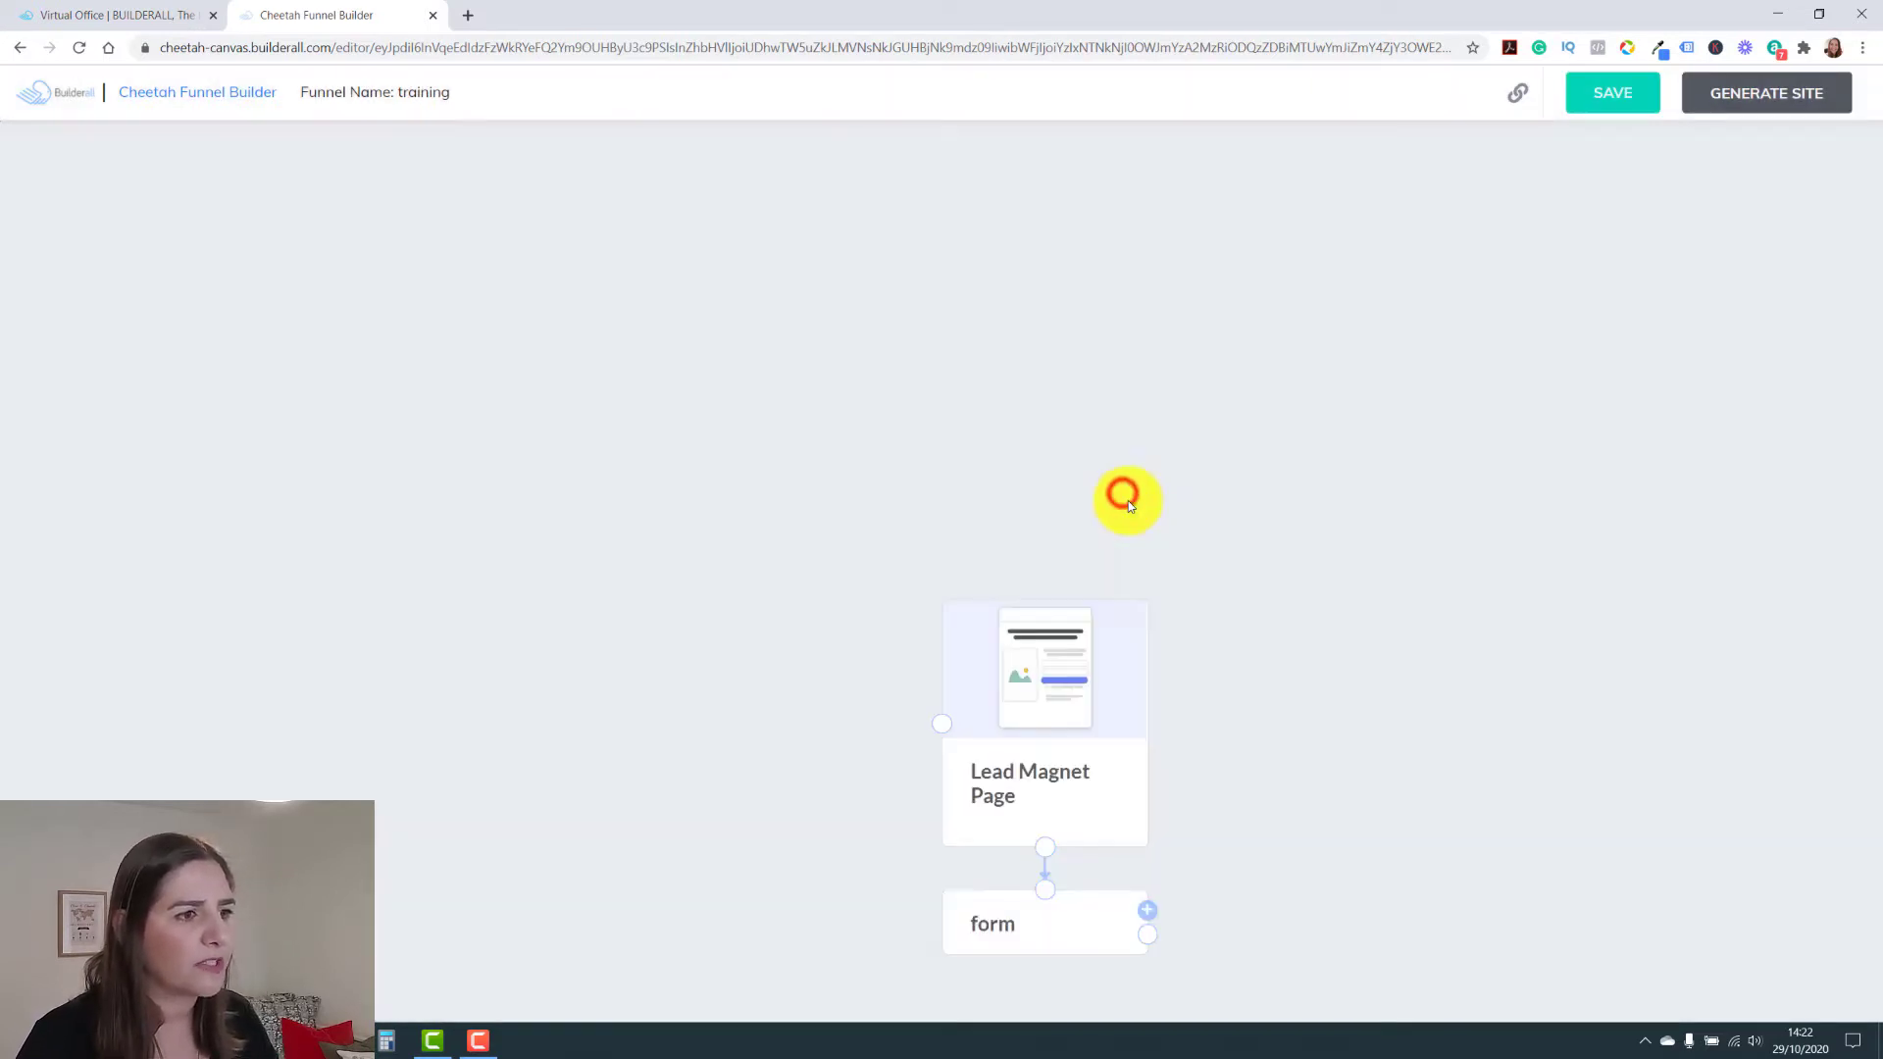
left_click(951, 667)
left_click_drag(951, 668, 219, 269)
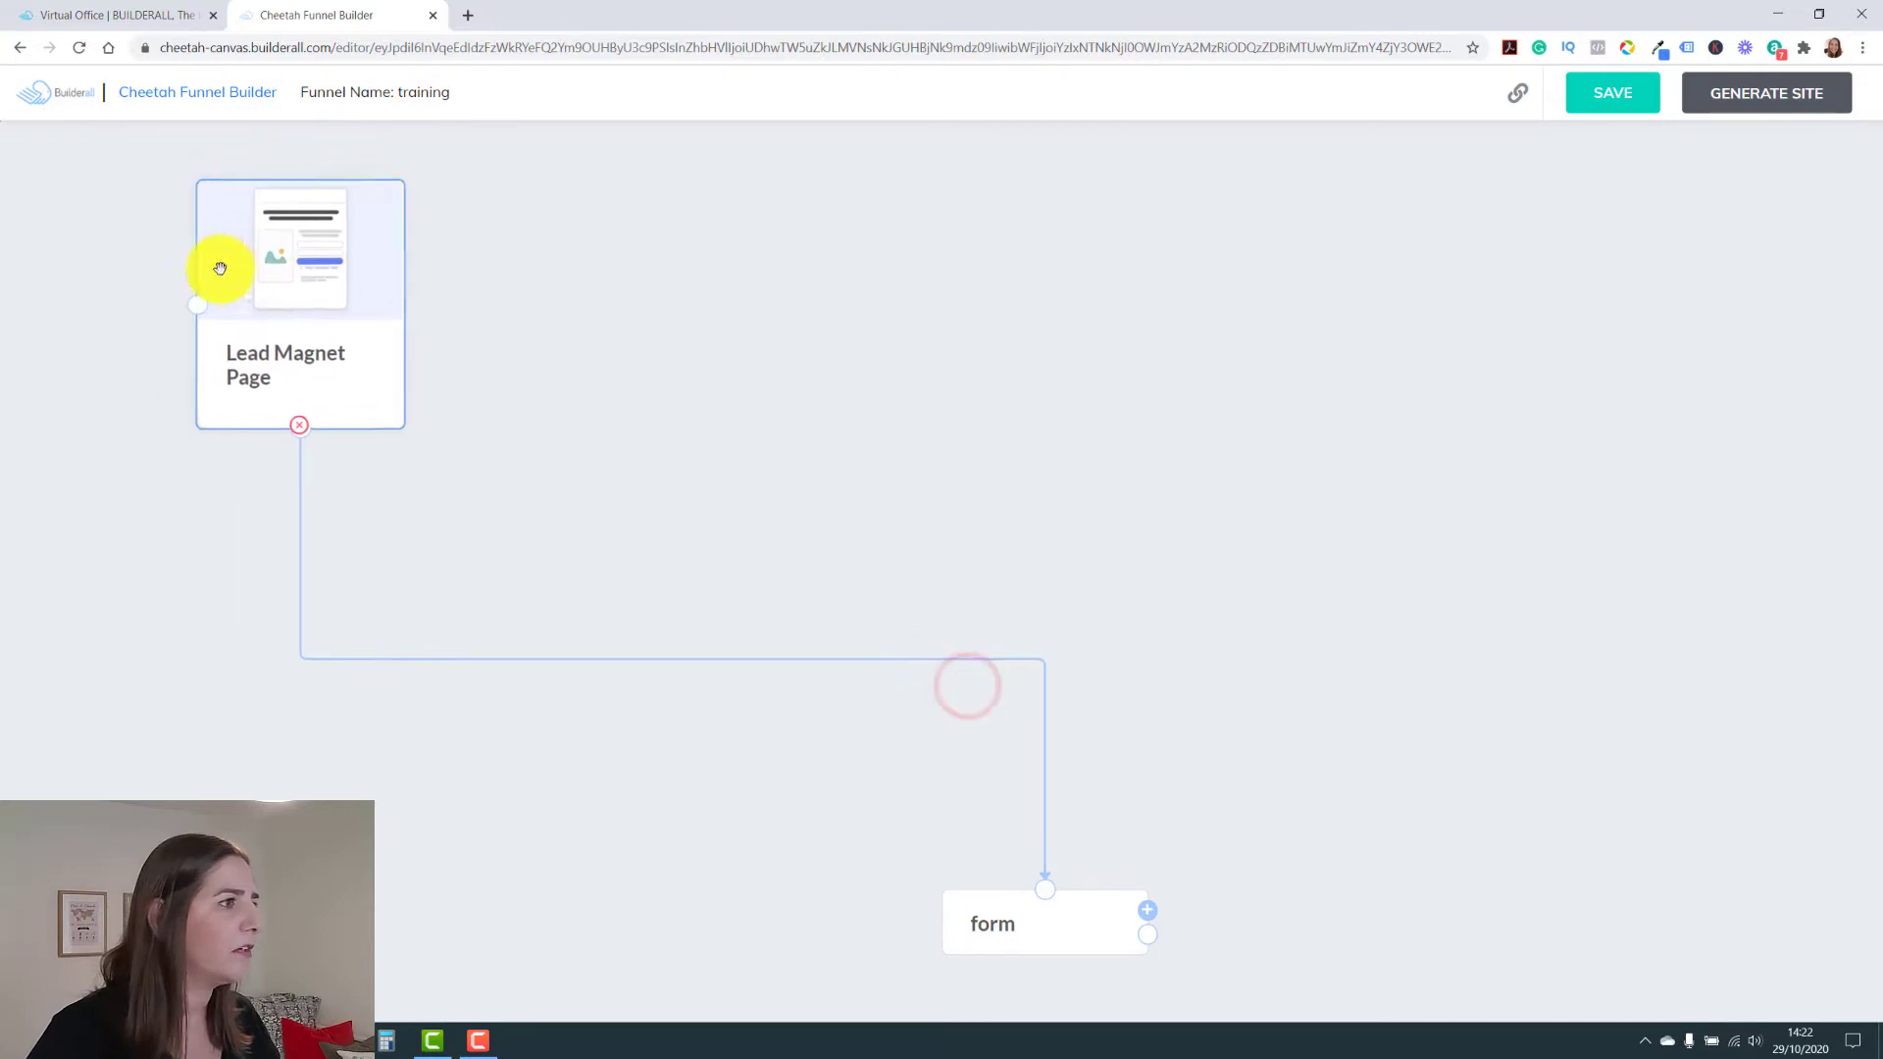
left_click_drag(981, 899, 277, 567)
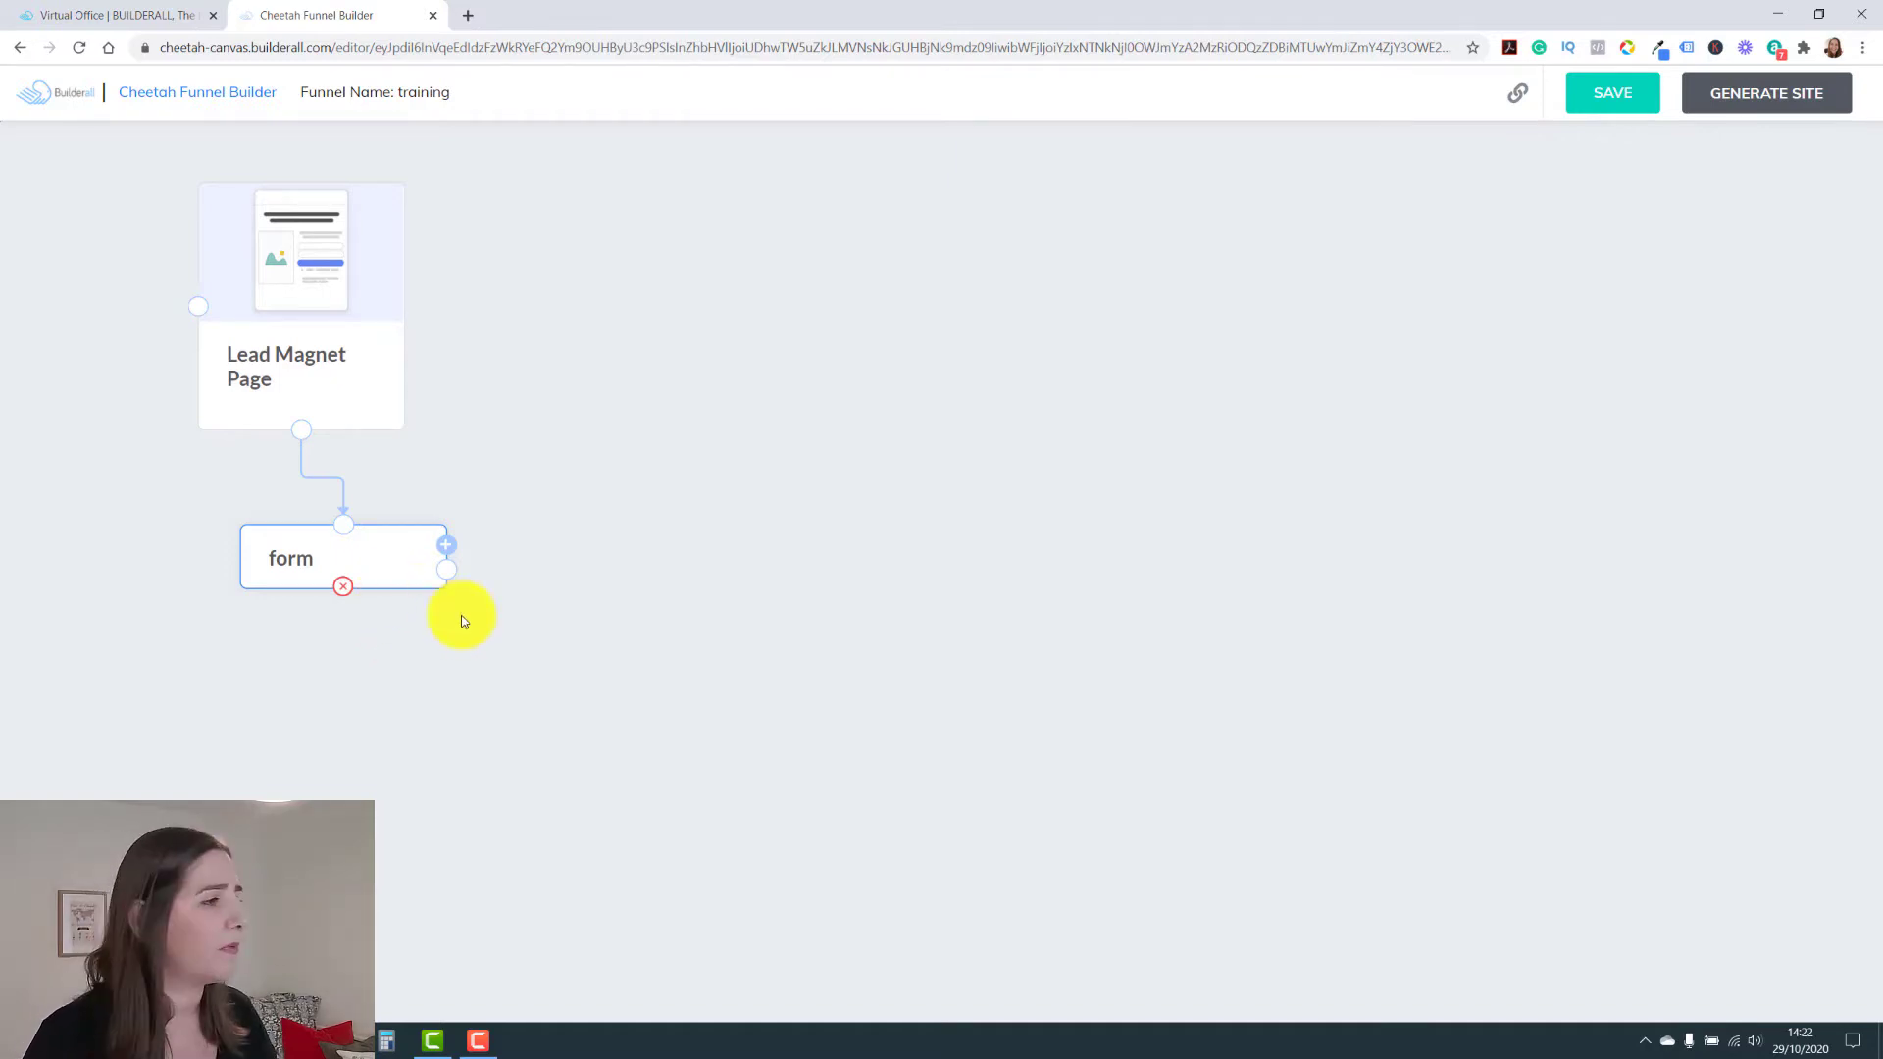
Add a Confirm Email Page beside the Lead Magnet Page and connect the form's output to it
left_click(446, 549)
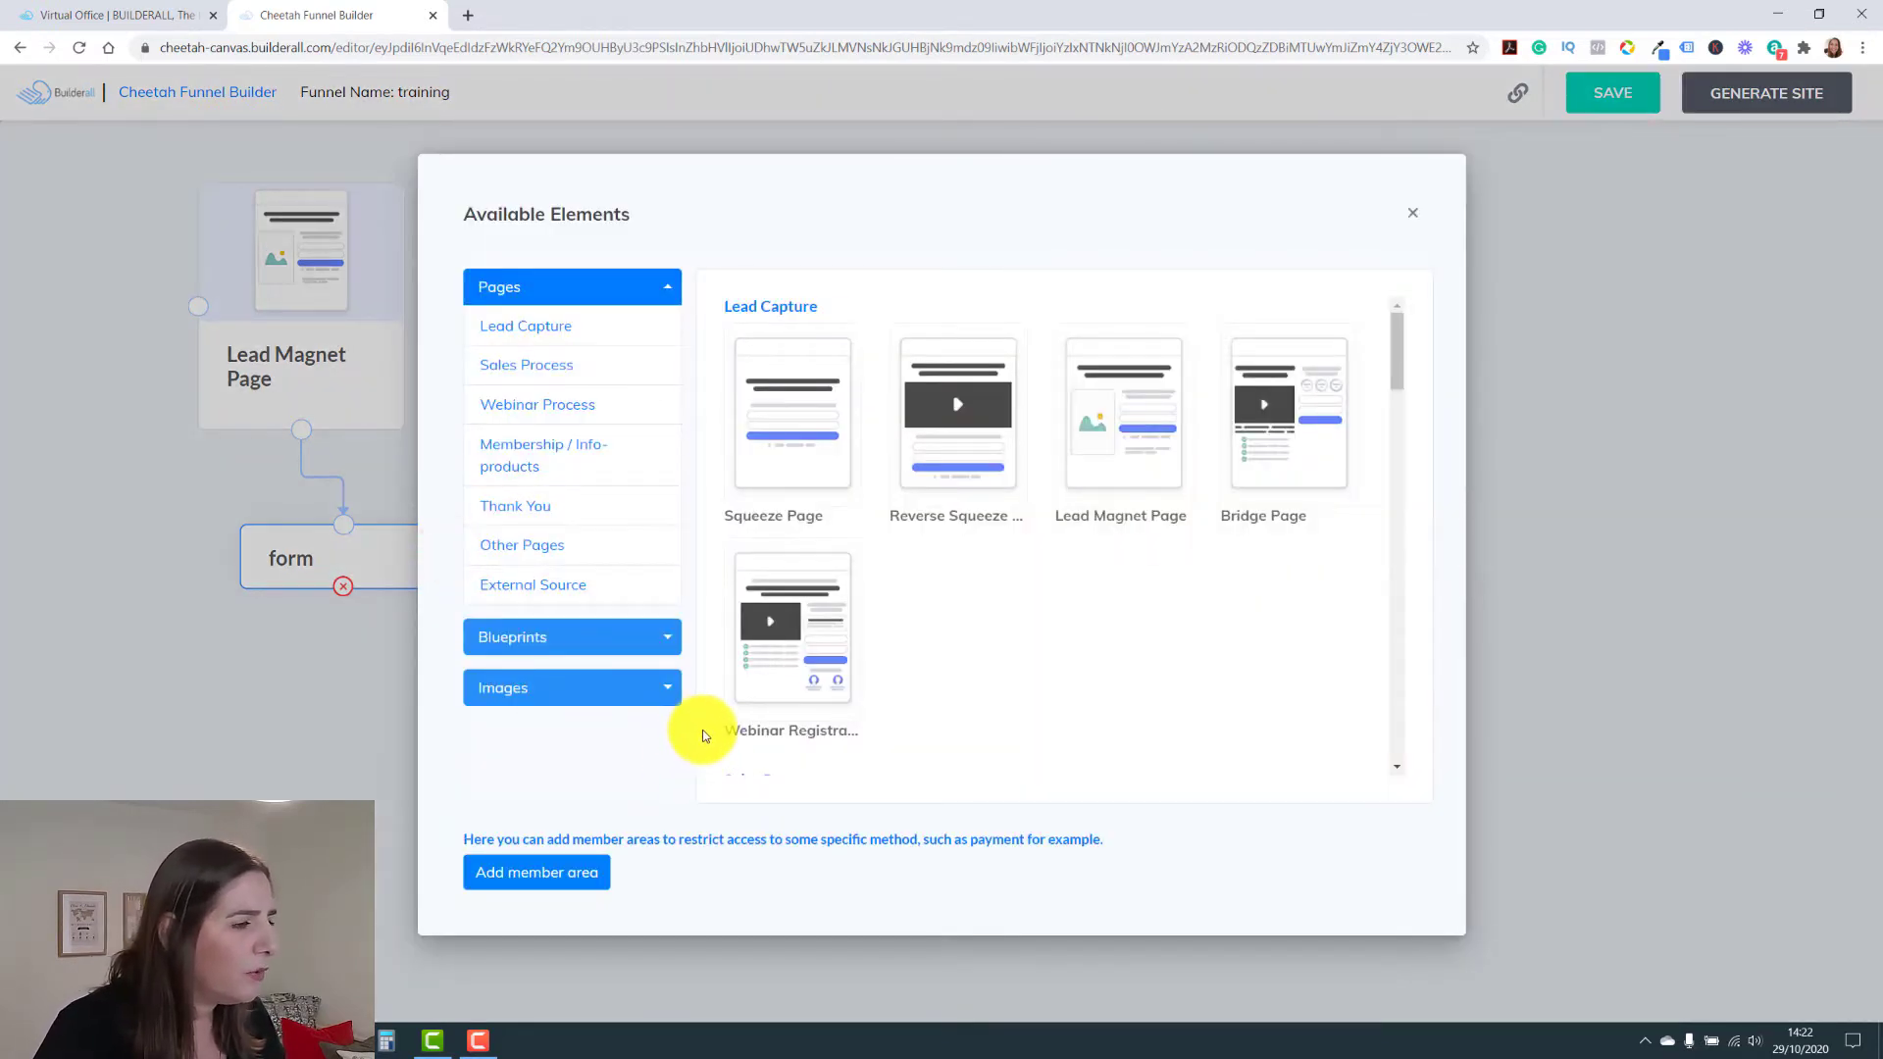
left_click(554, 518)
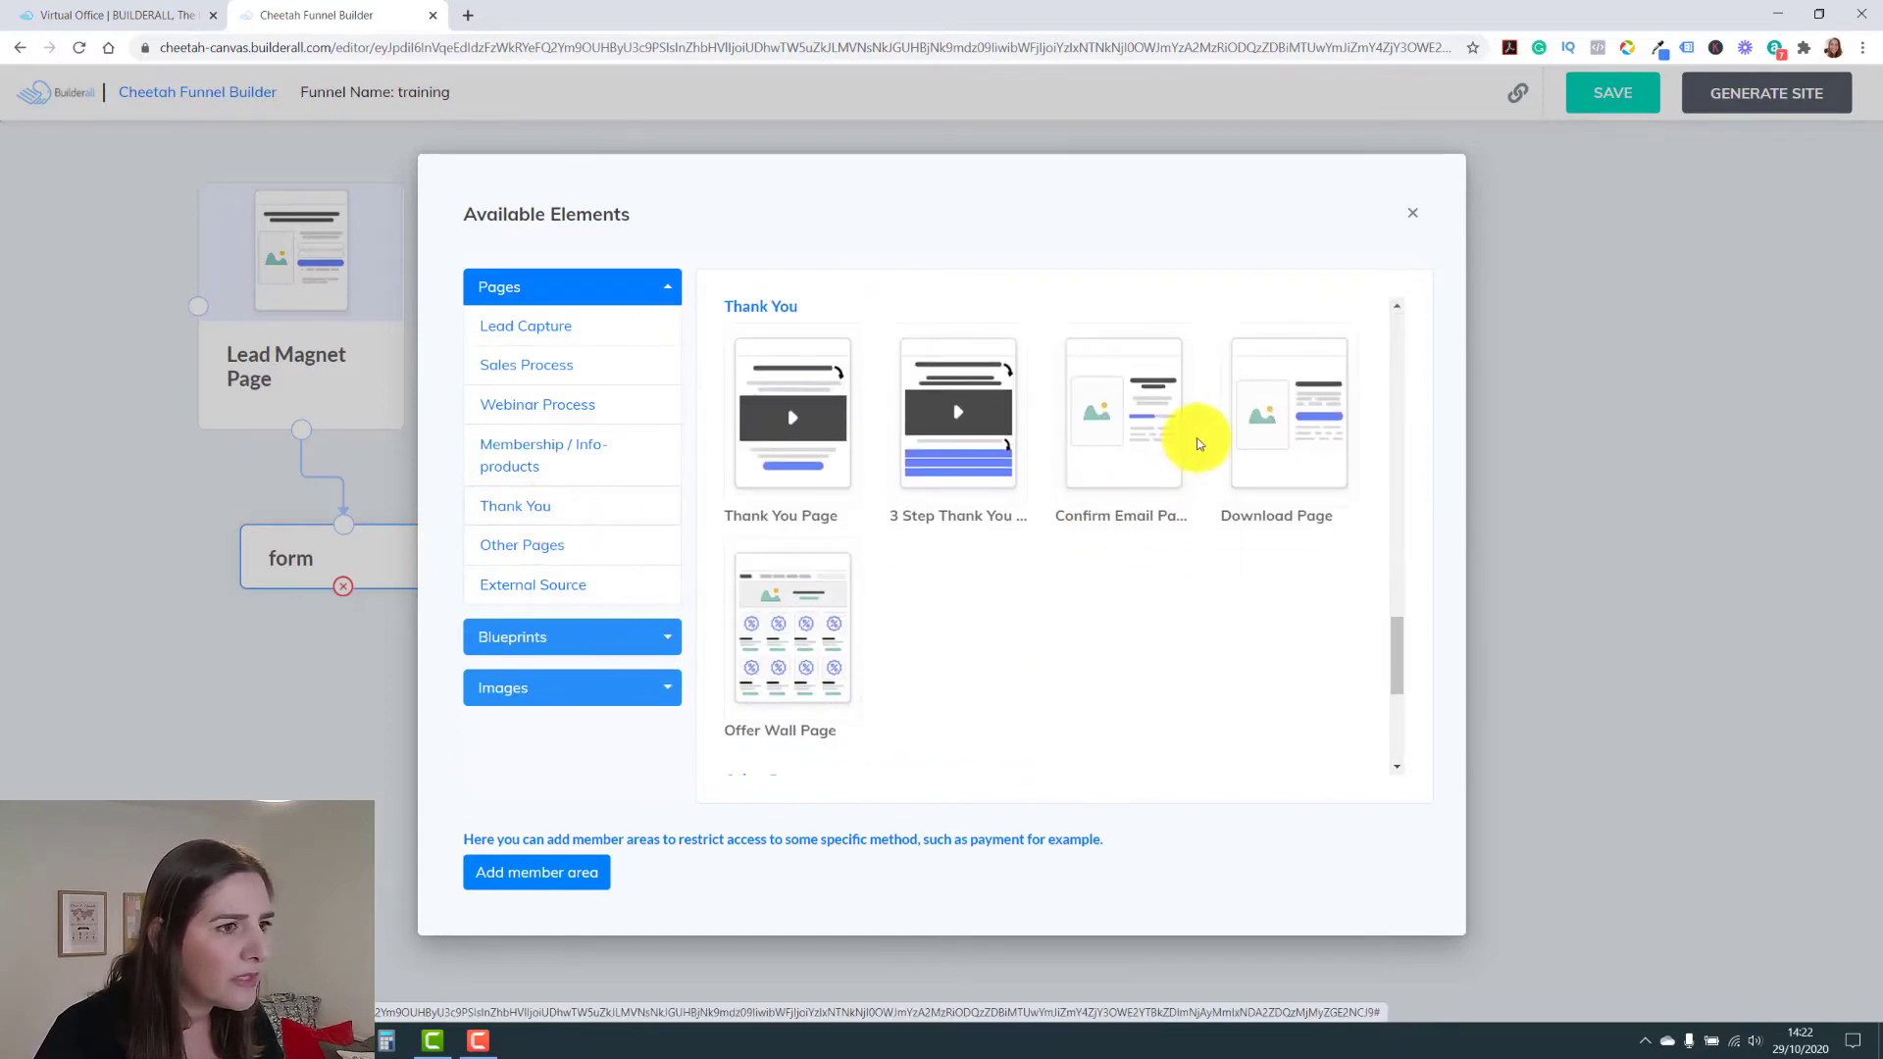
left_click(1128, 457)
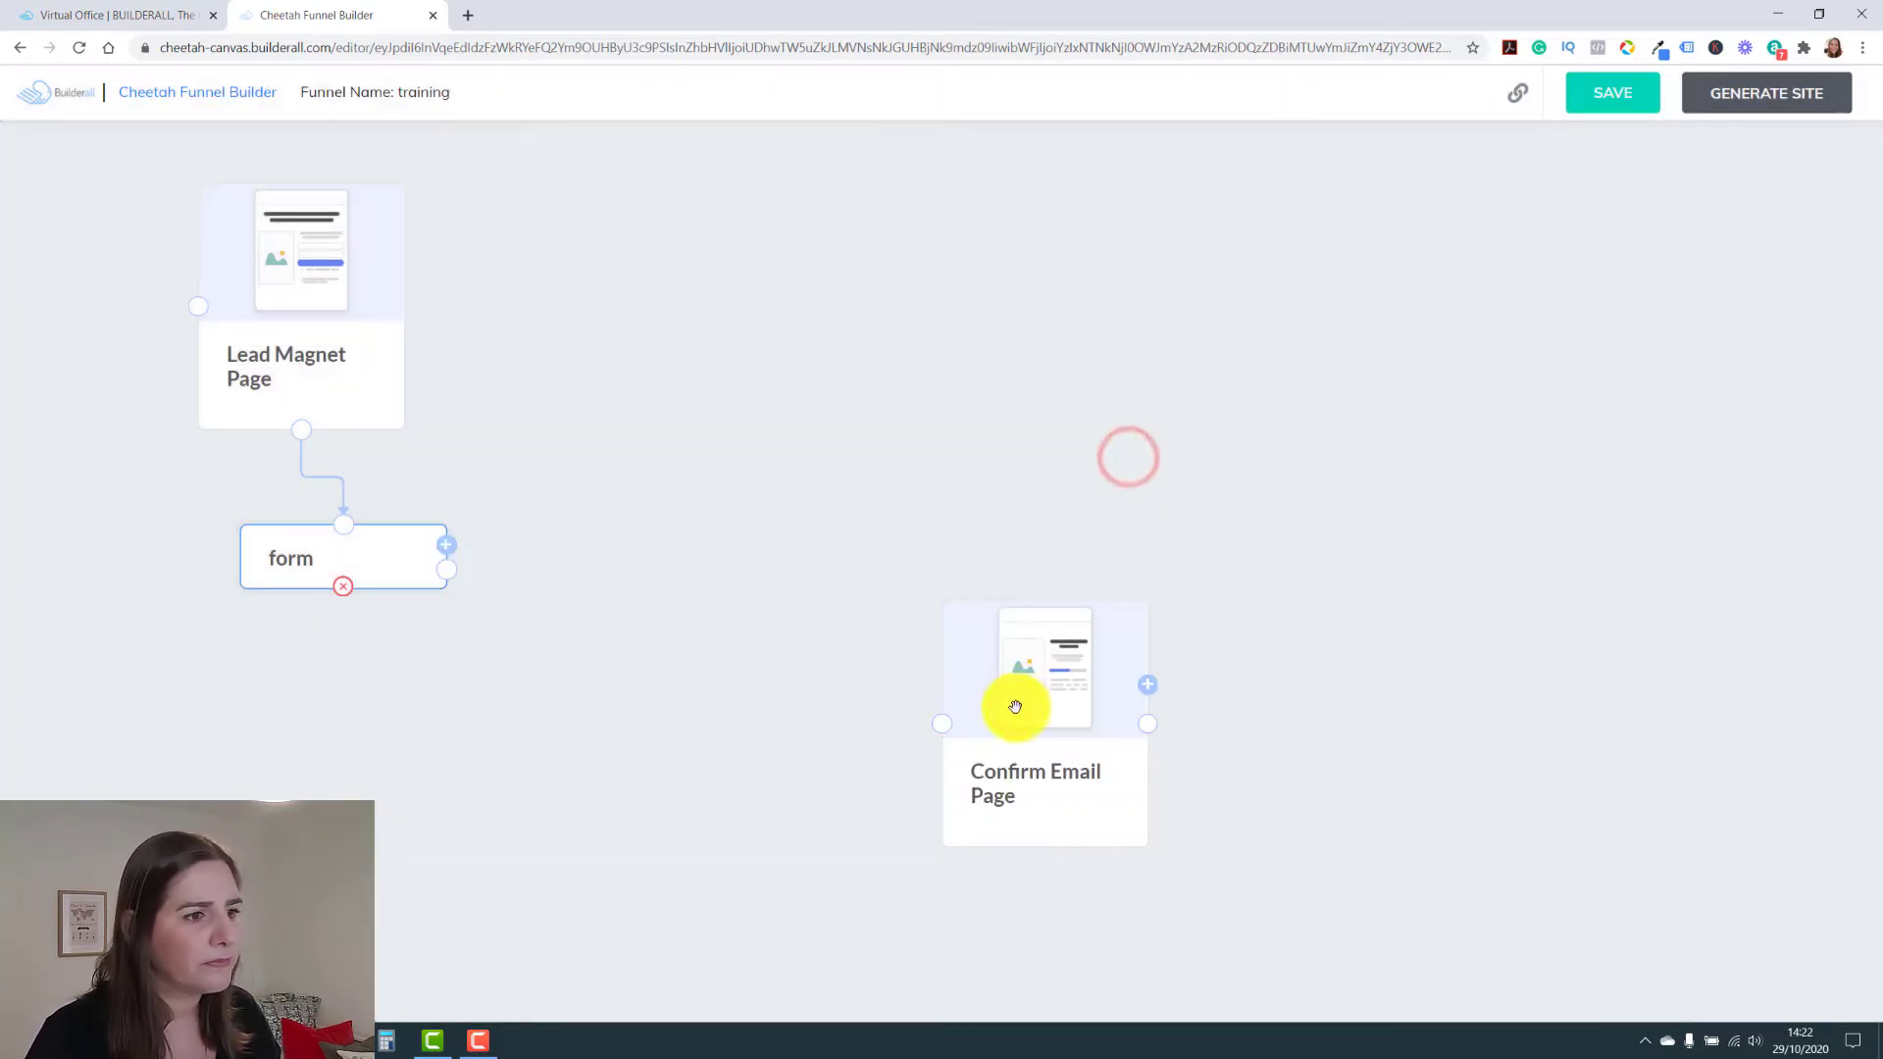
left_click_drag(1015, 706, 601, 291)
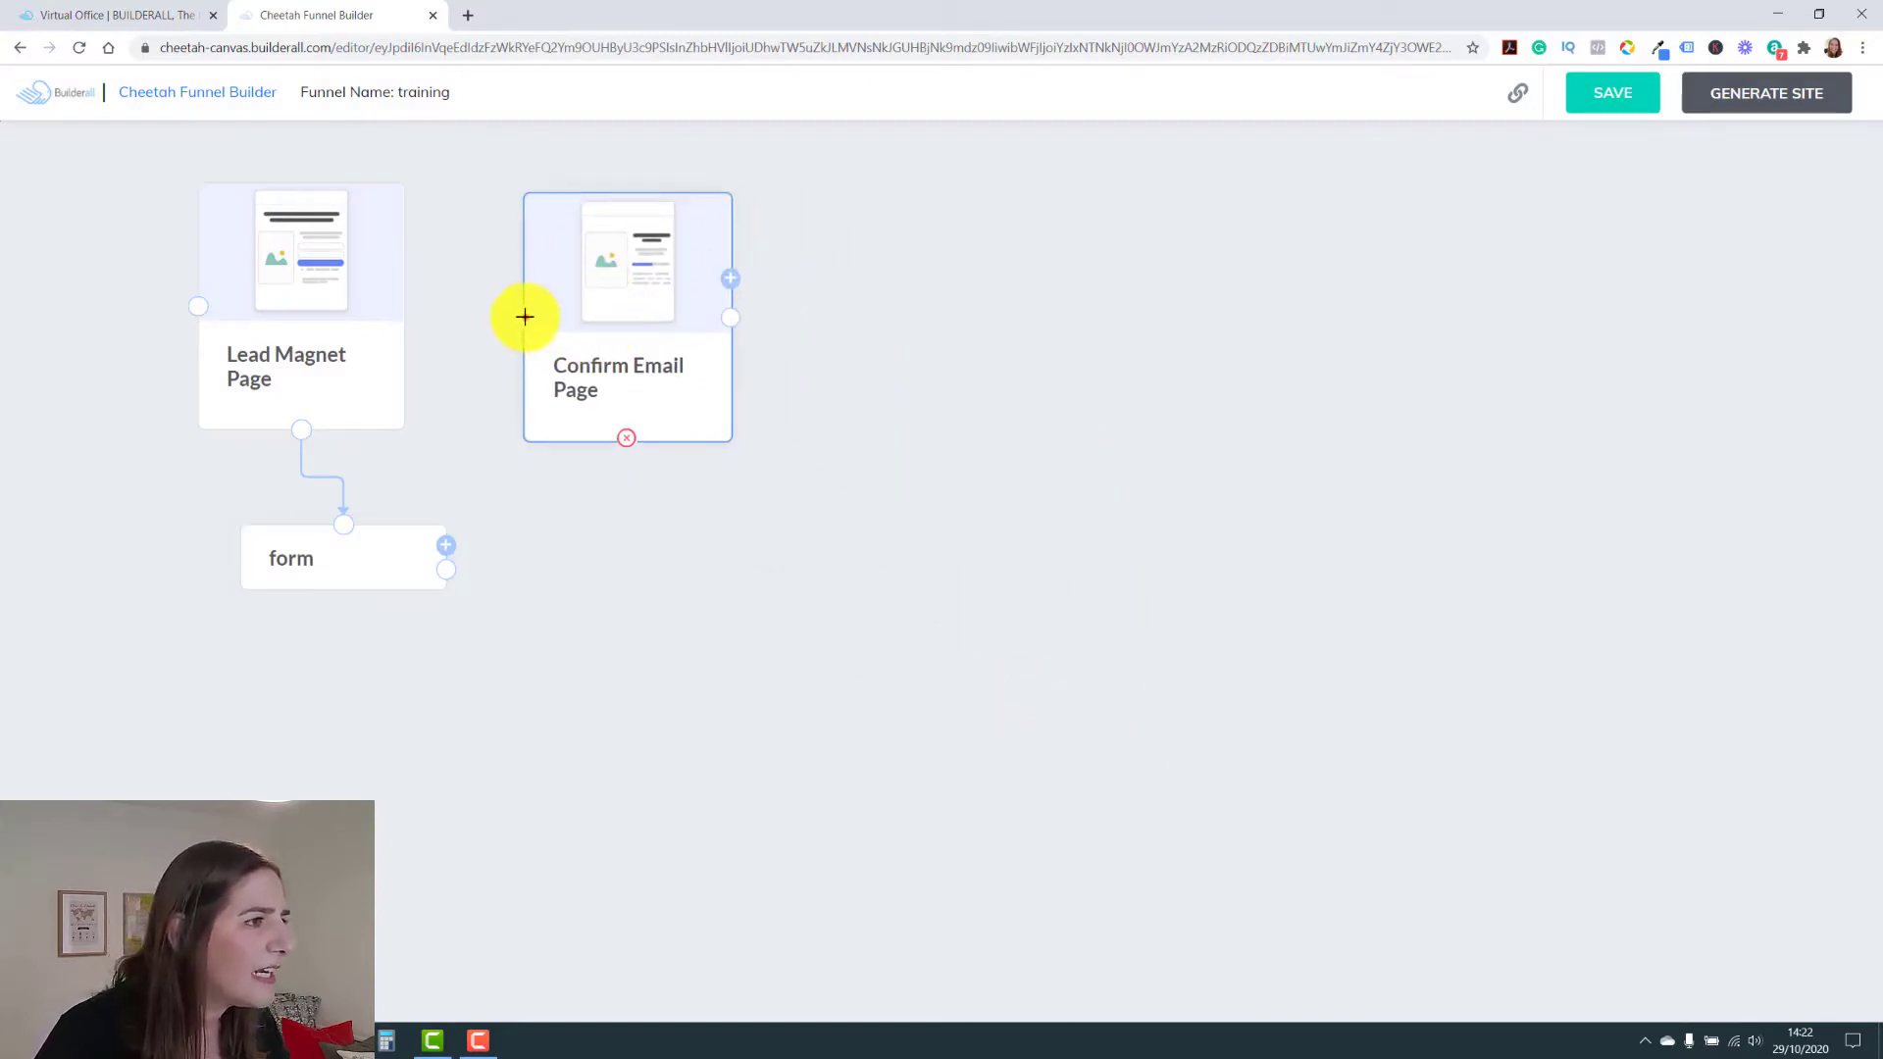
left_click_drag(525, 316, 454, 573)
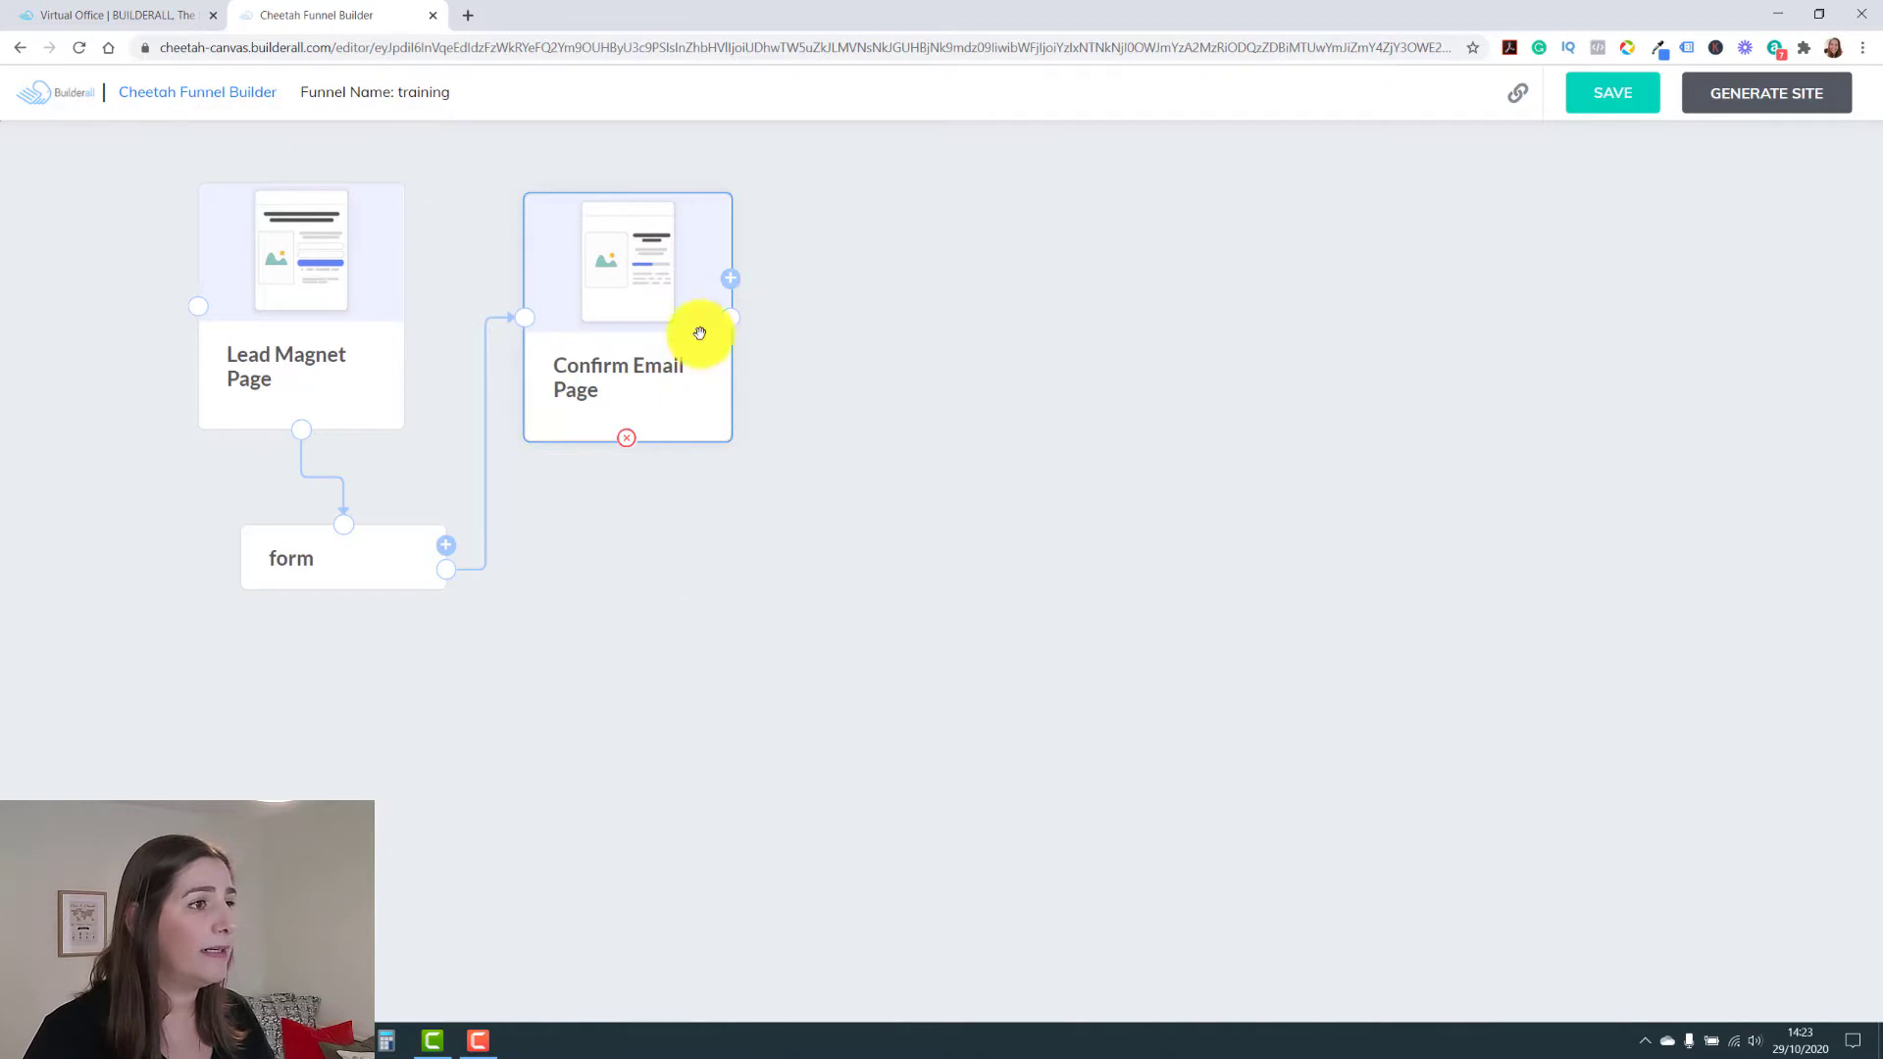
Add a Download Page, place it unconnected beside the Confirm Email Page, and save the funnel
left_click(728, 282)
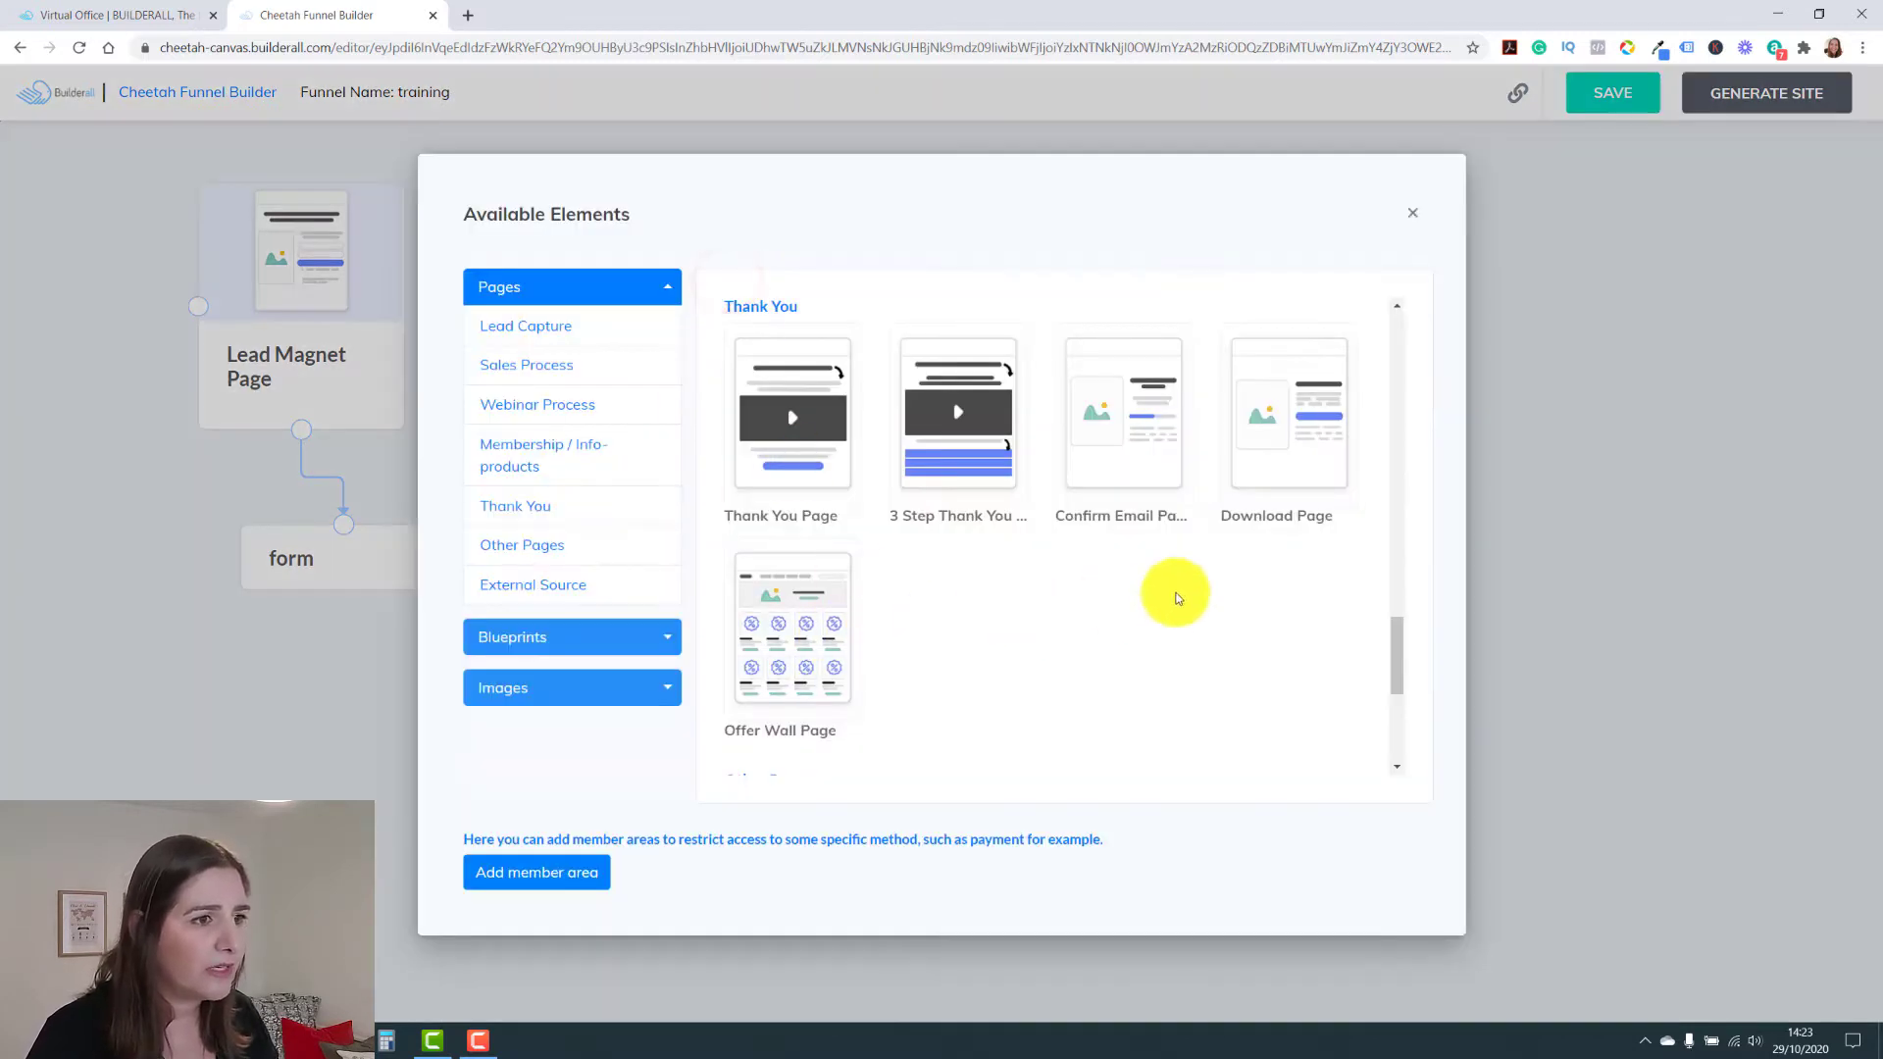
left_click(1276, 417)
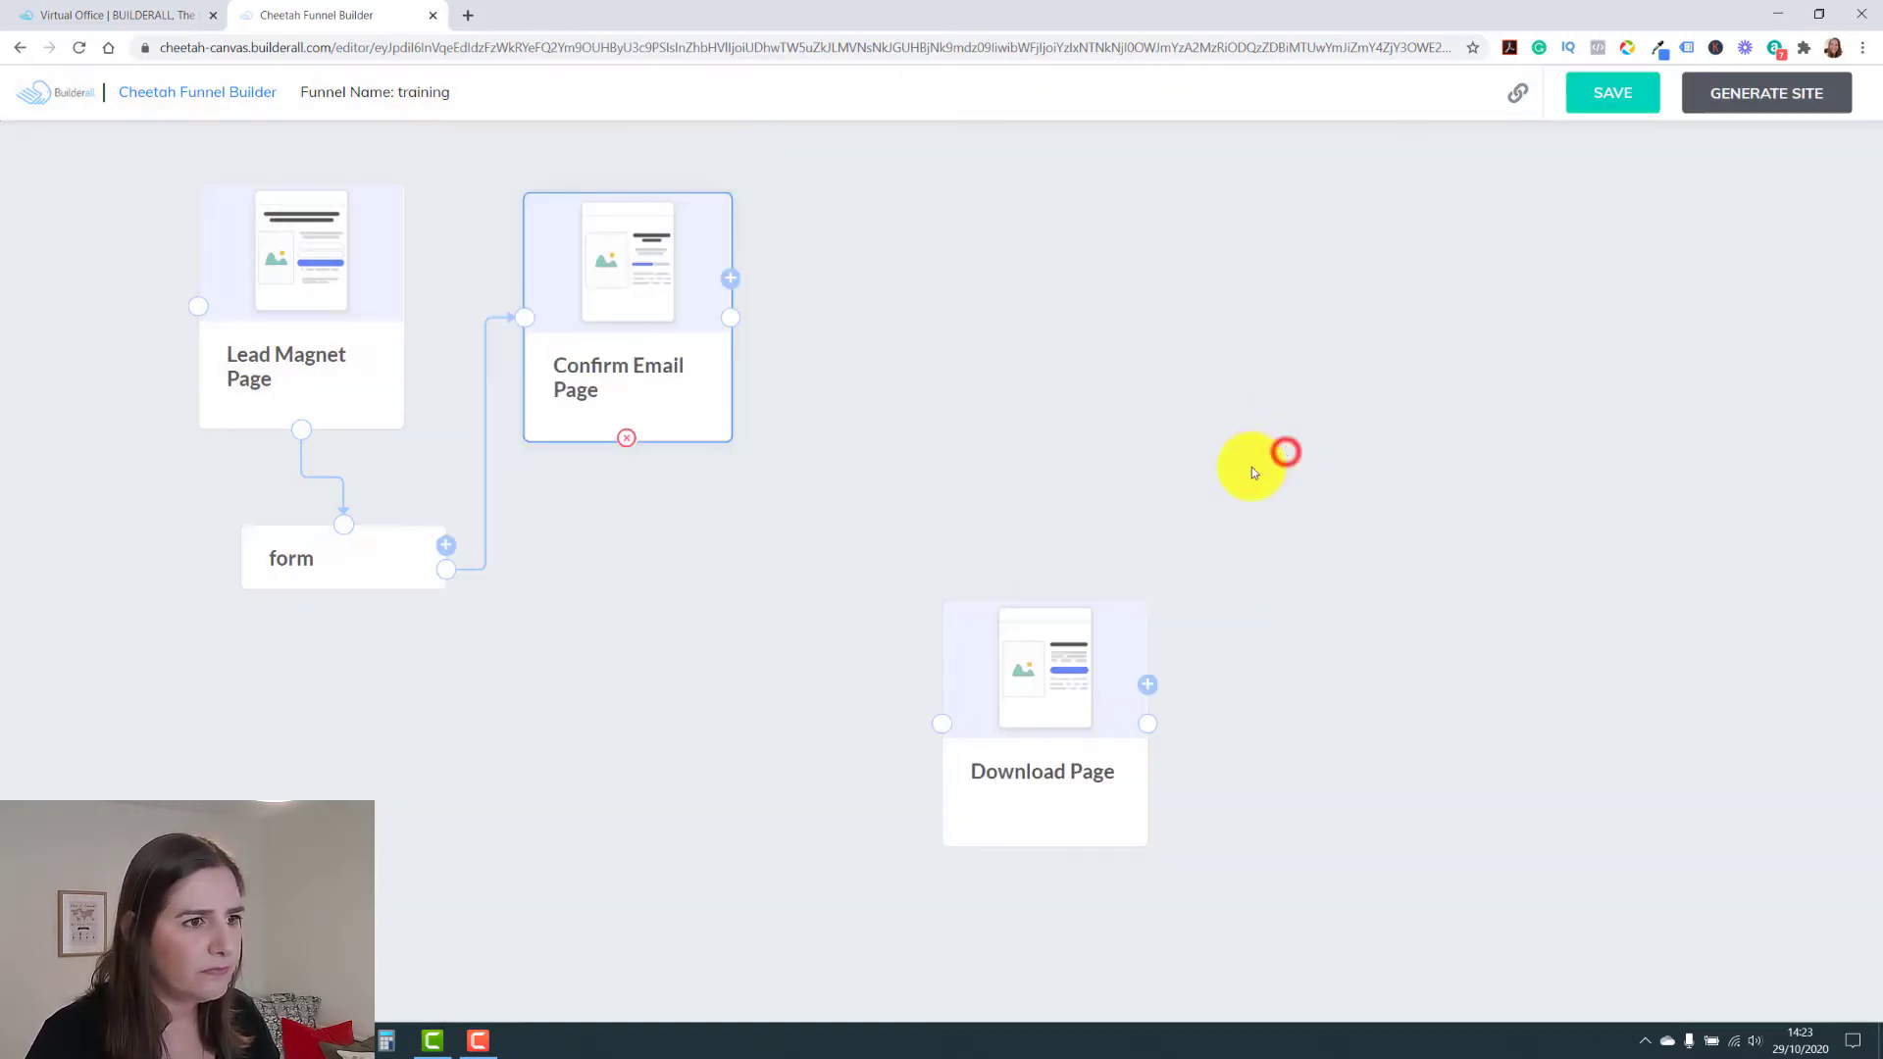
left_click_drag(984, 686, 875, 294)
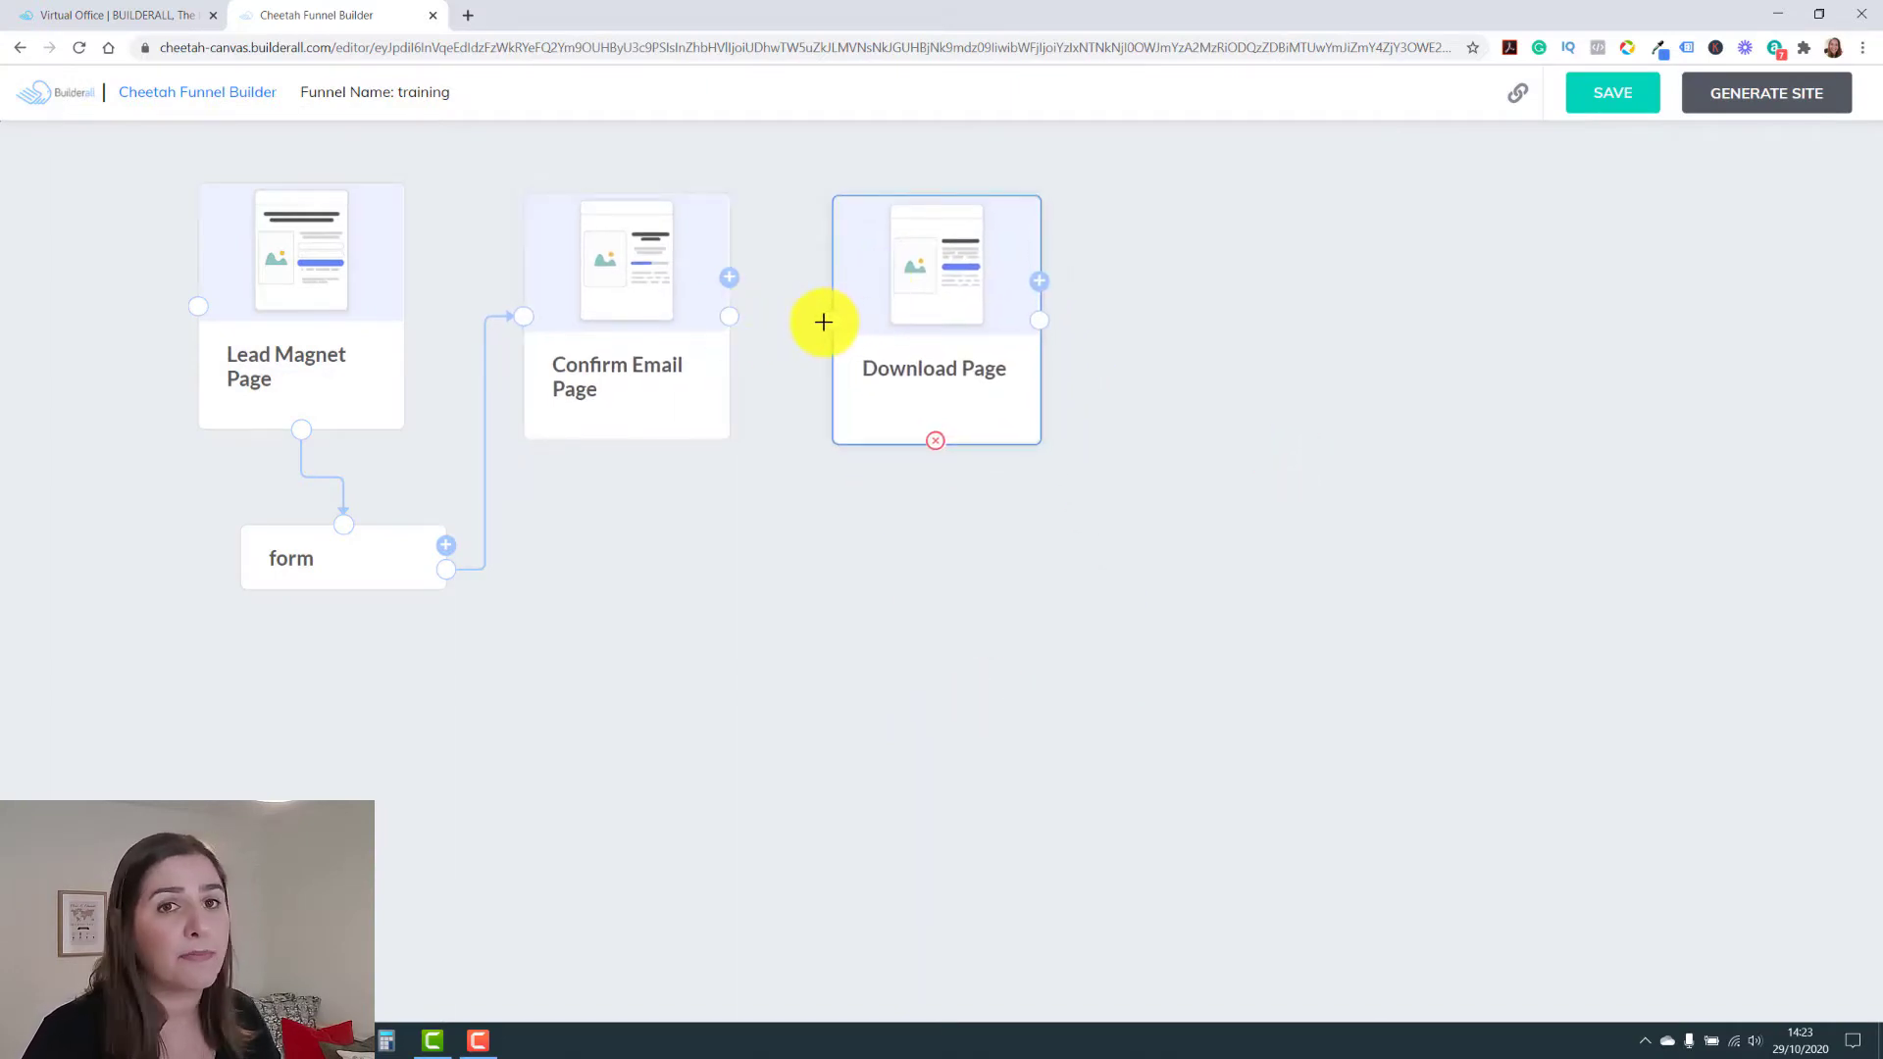
left_click_drag(870, 350, 873, 346)
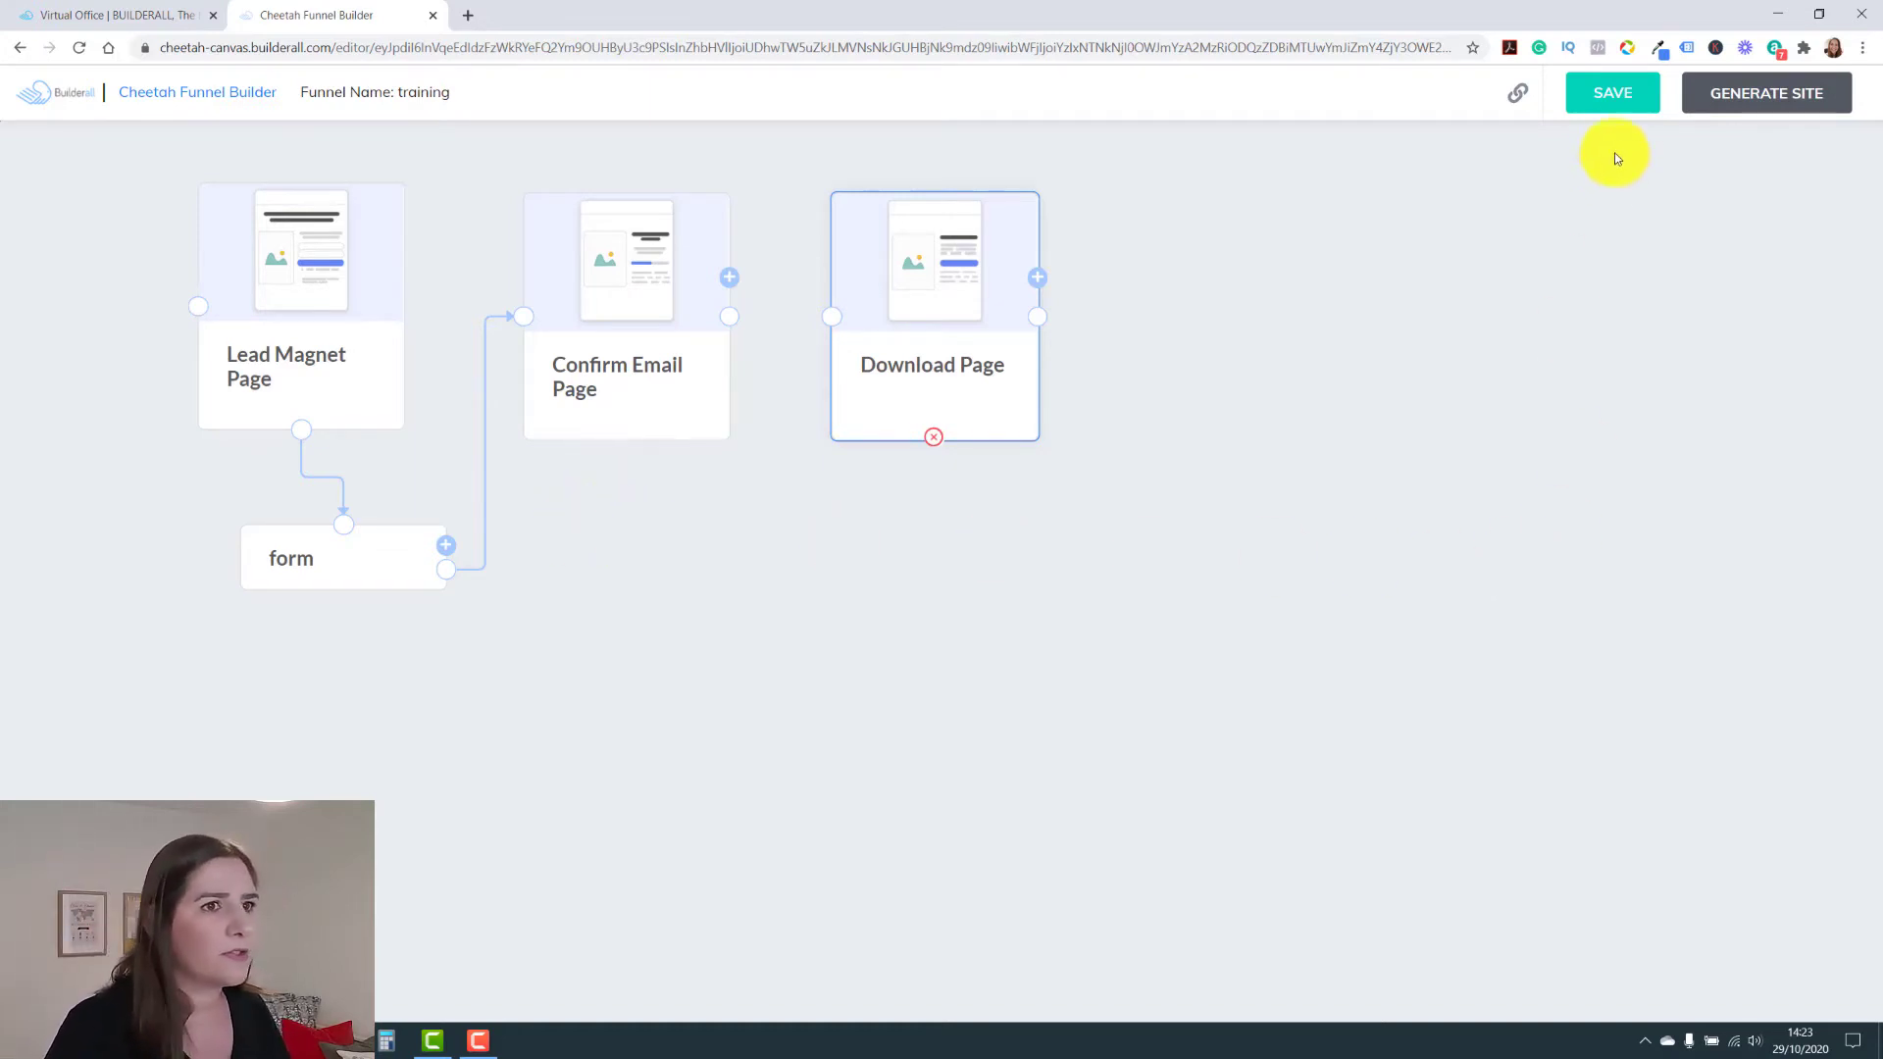
left_click(1612, 98)
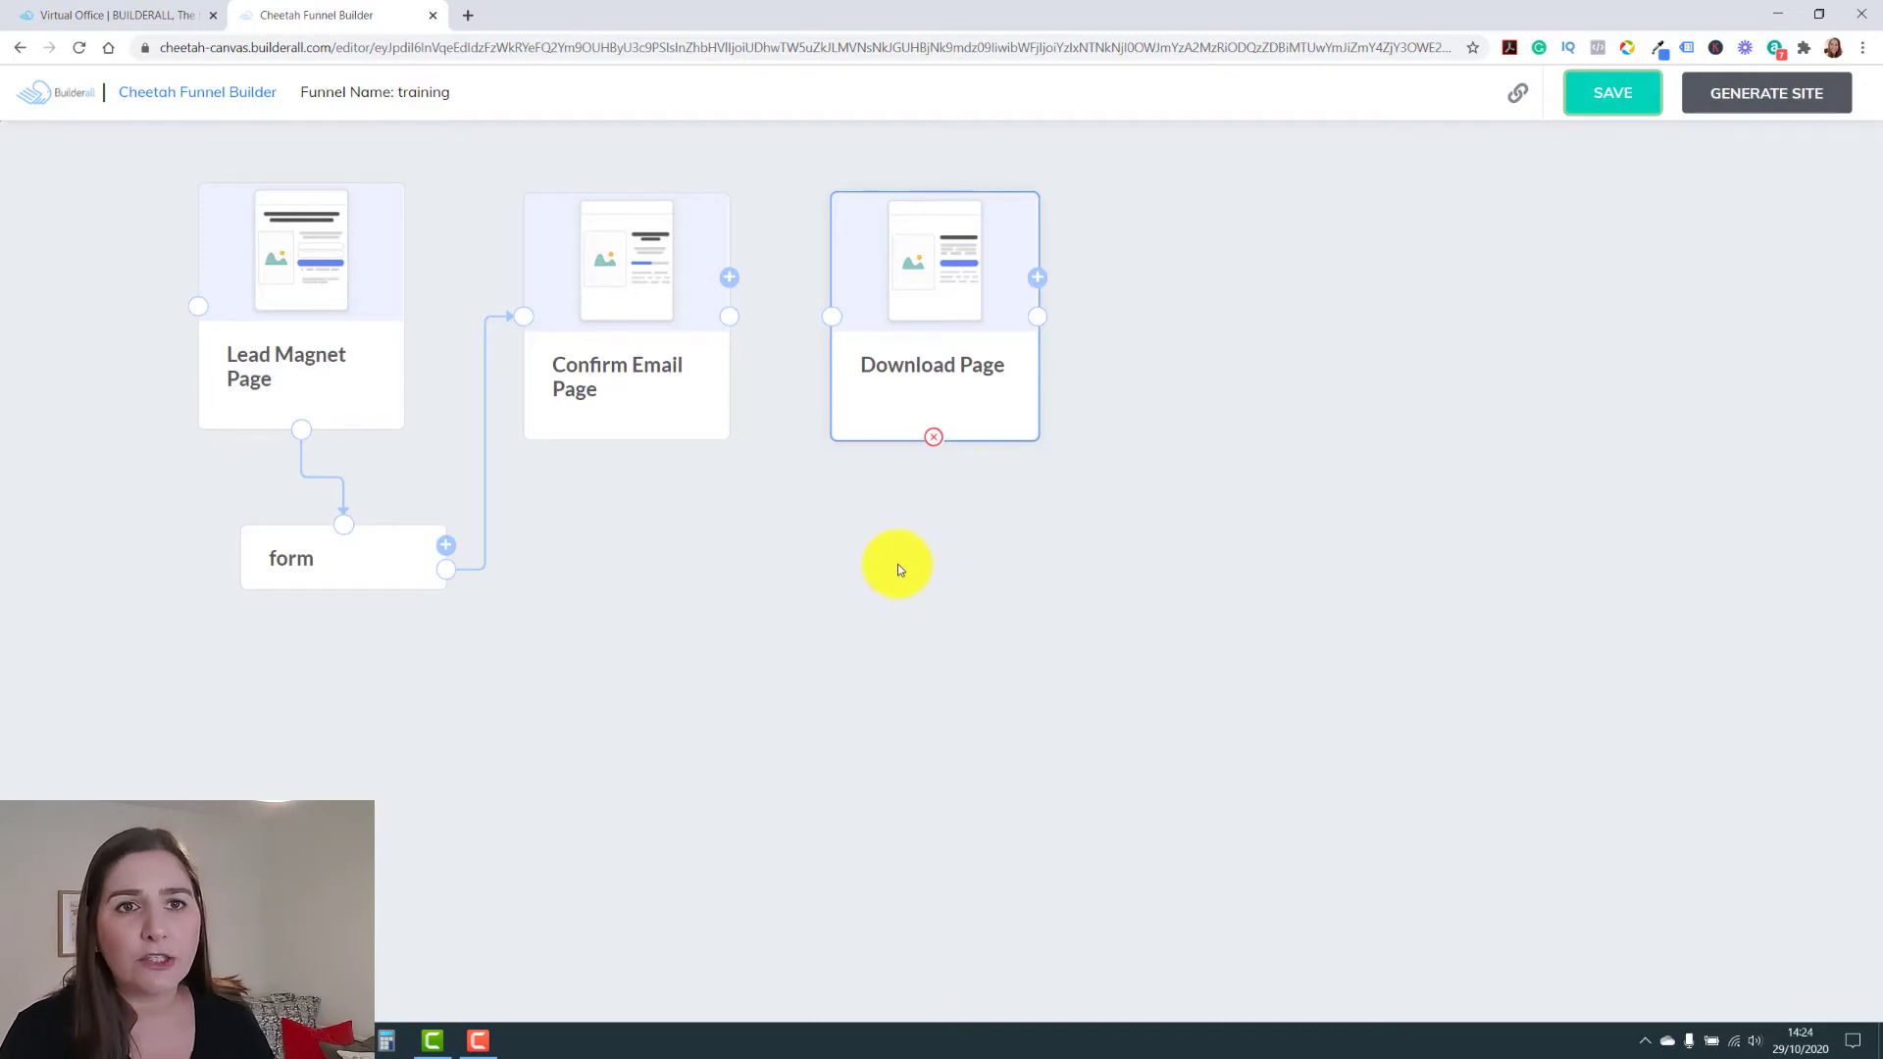
Mark the Lead Magnet Page as the home page and open its tag settings
left_click(338, 314)
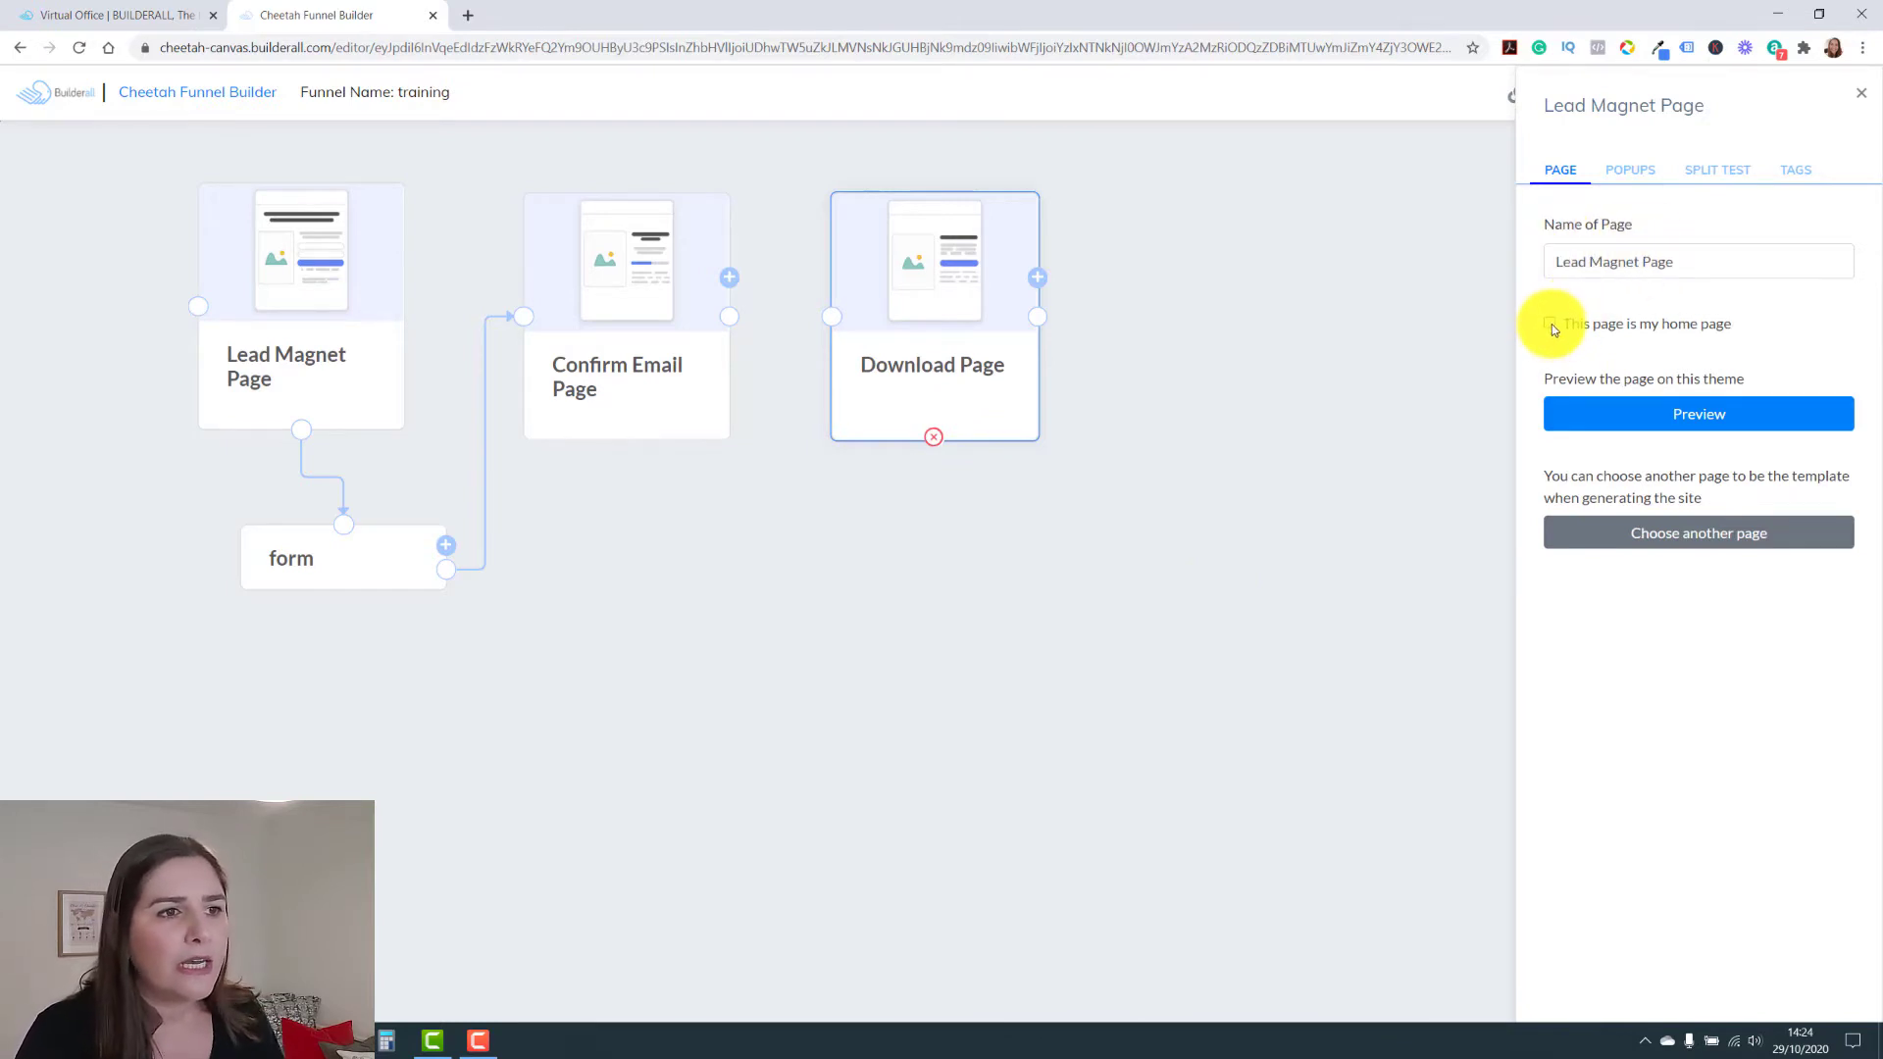
left_click(1550, 325)
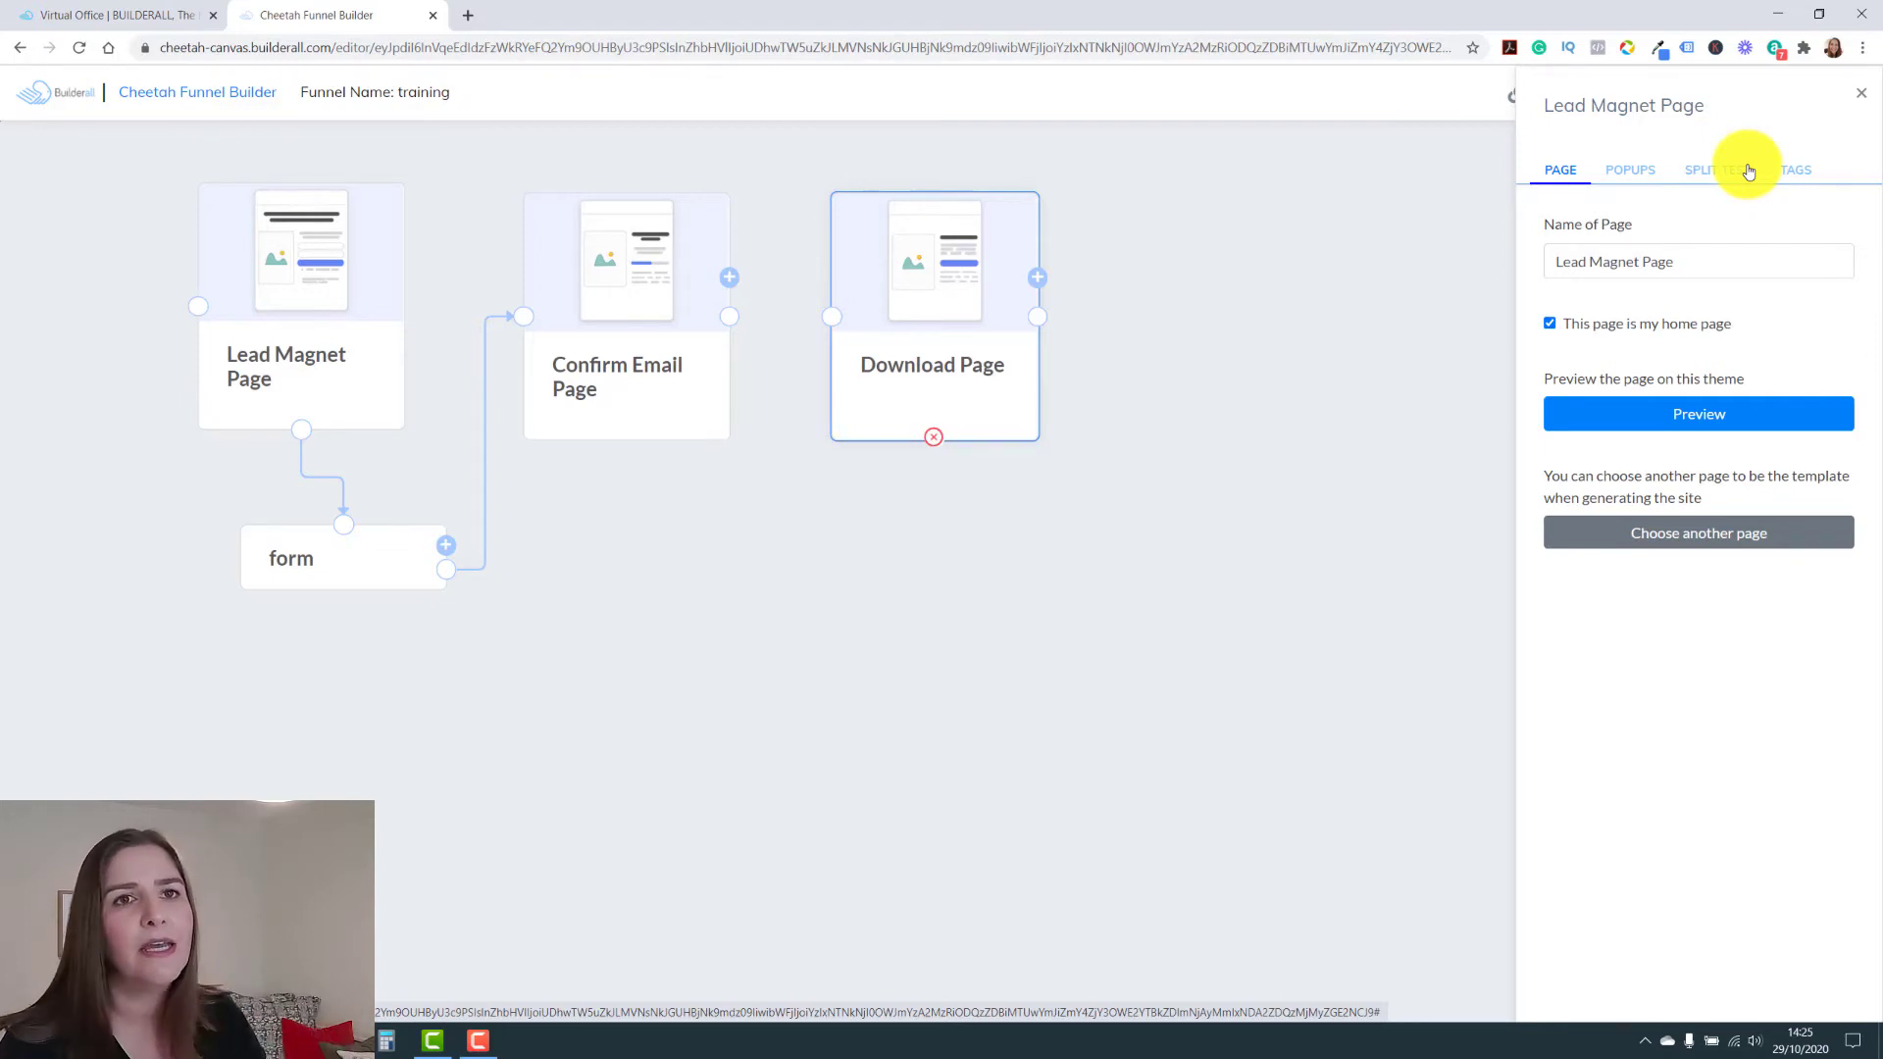
left_click(1796, 171)
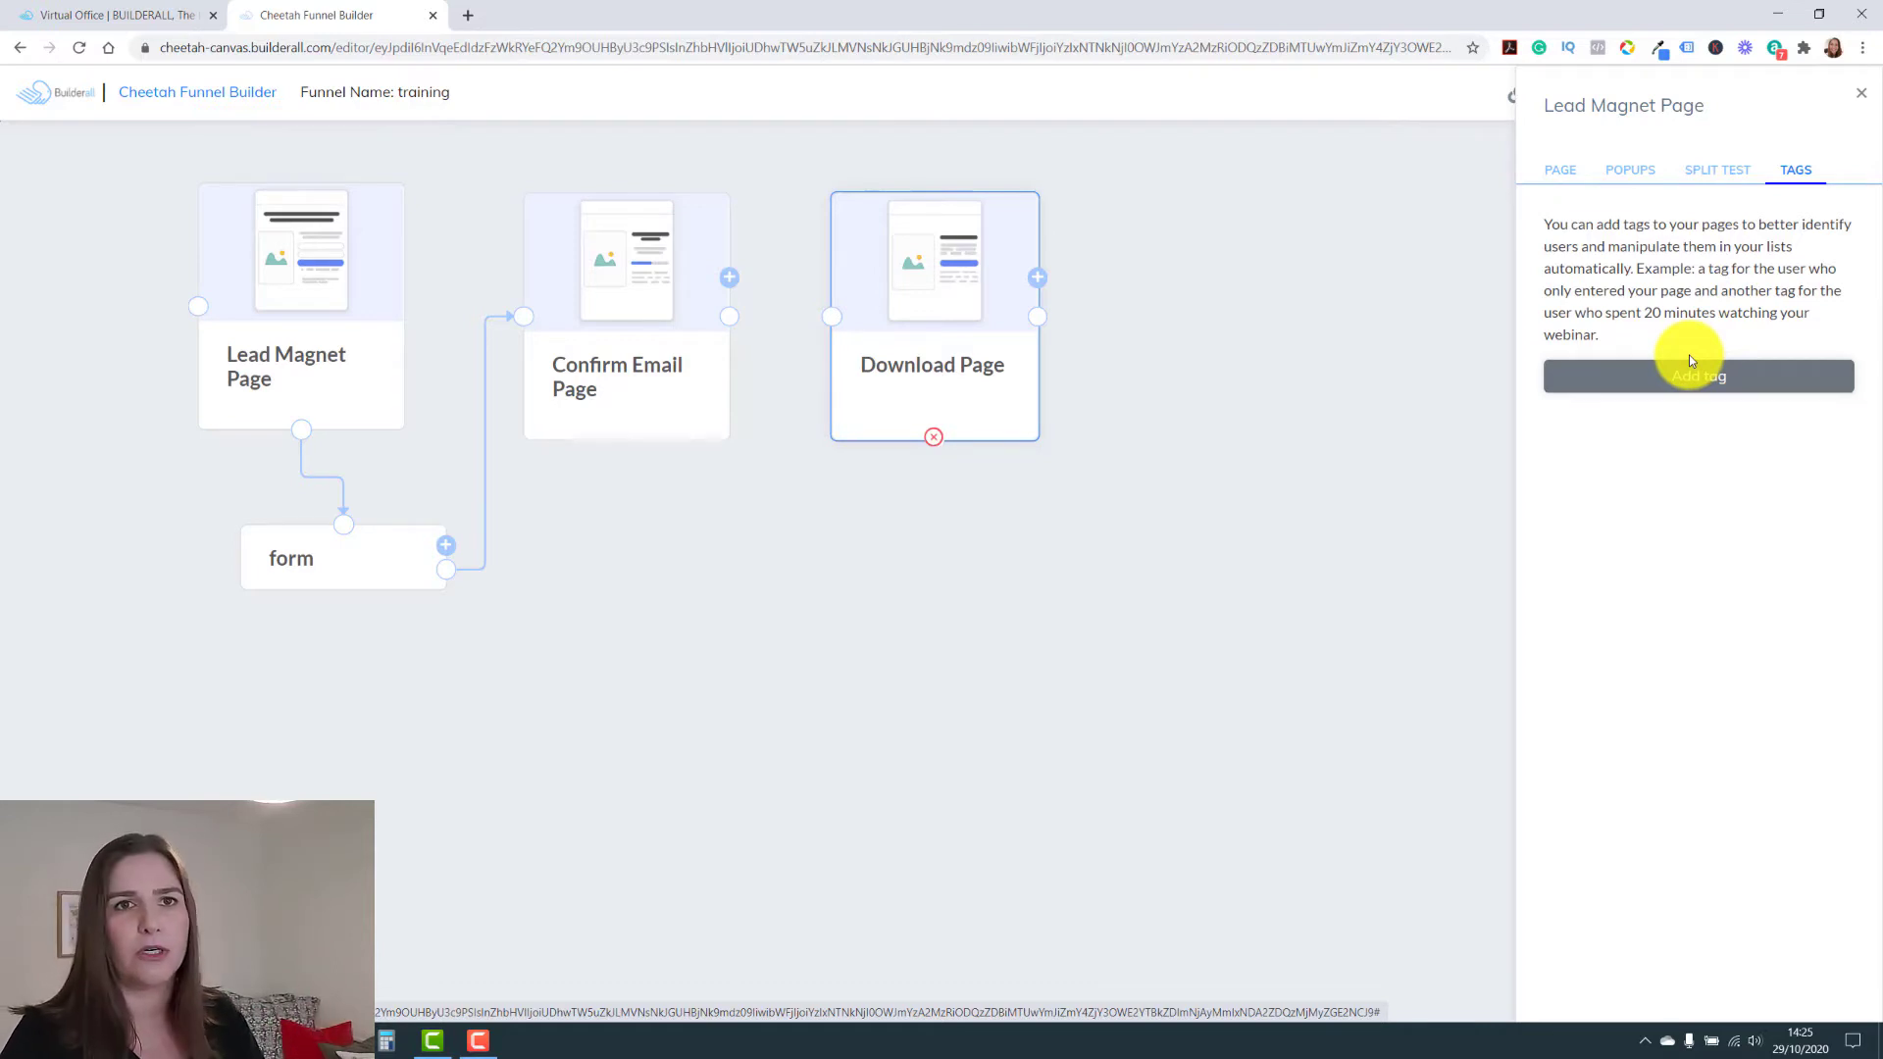
Load the existing Mailingboss lists in the form's settings and look through them
left_click(279, 557)
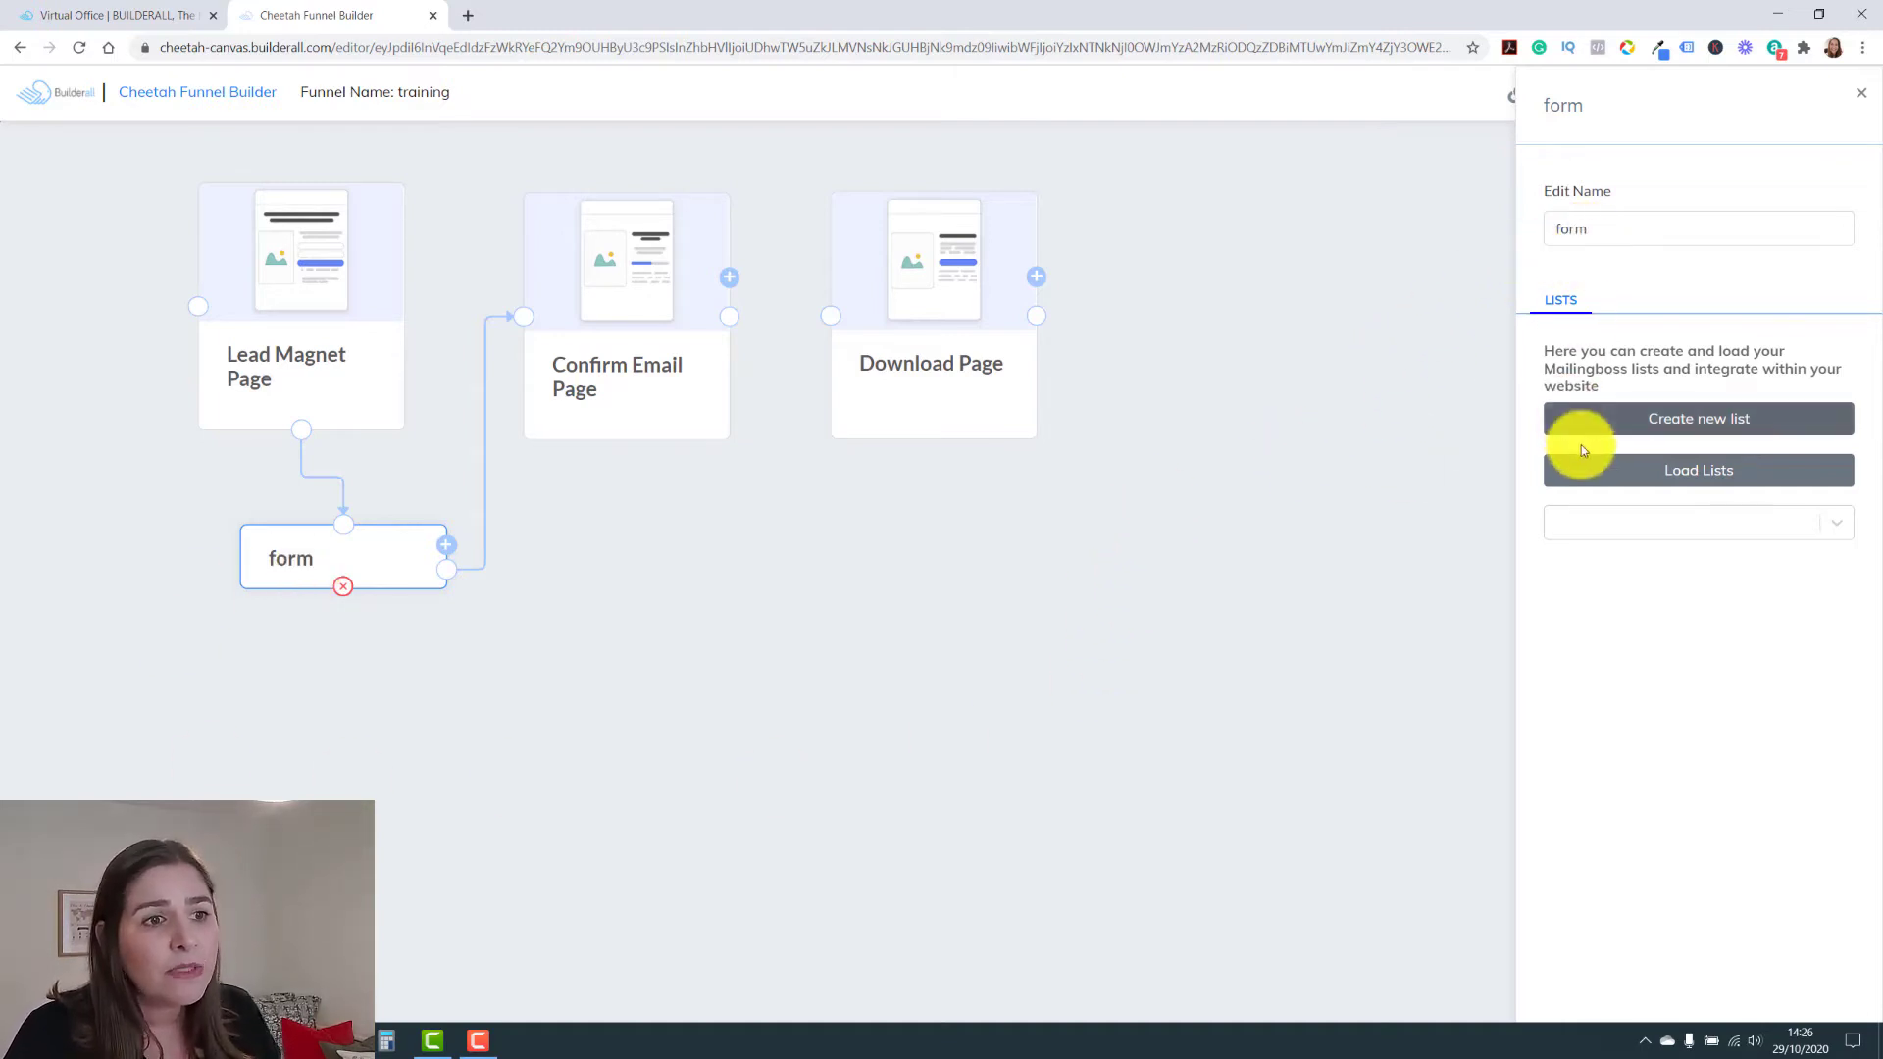
left_click(1704, 477)
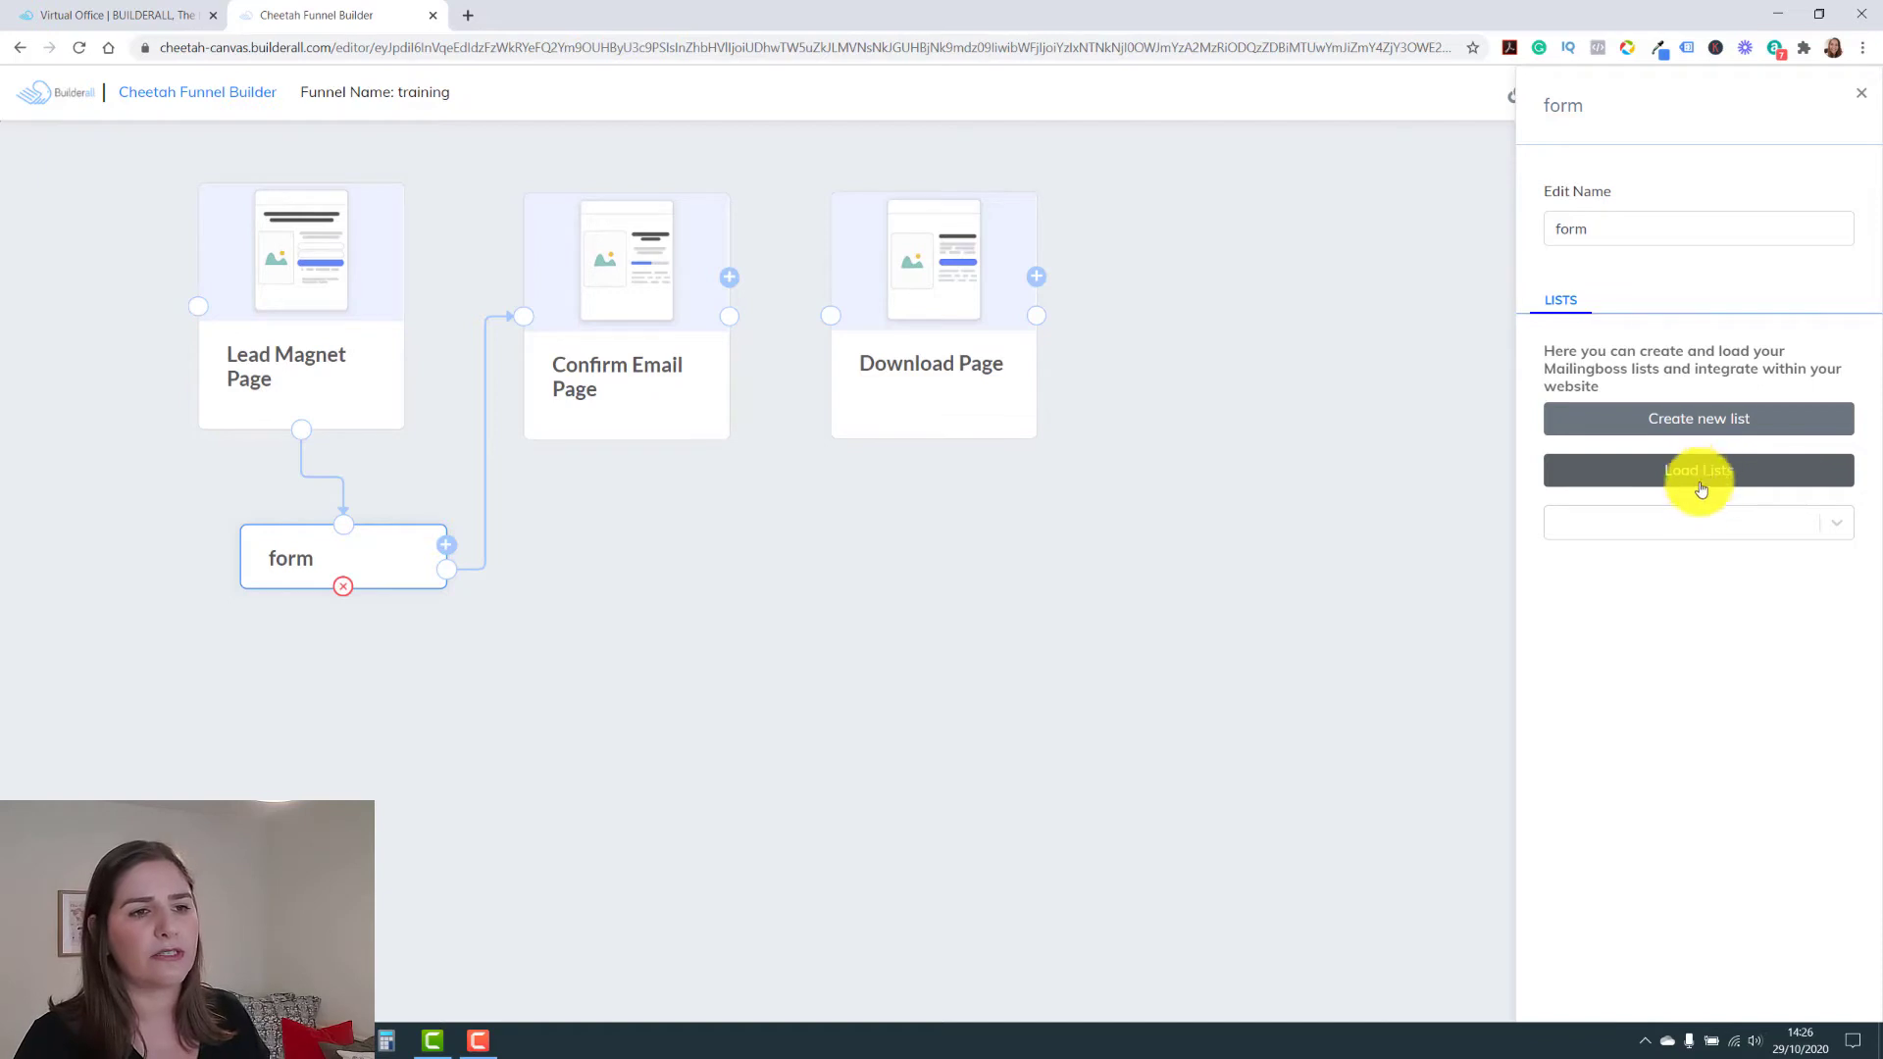
left_click(1698, 509)
left_click(1701, 507)
left_click(1699, 476)
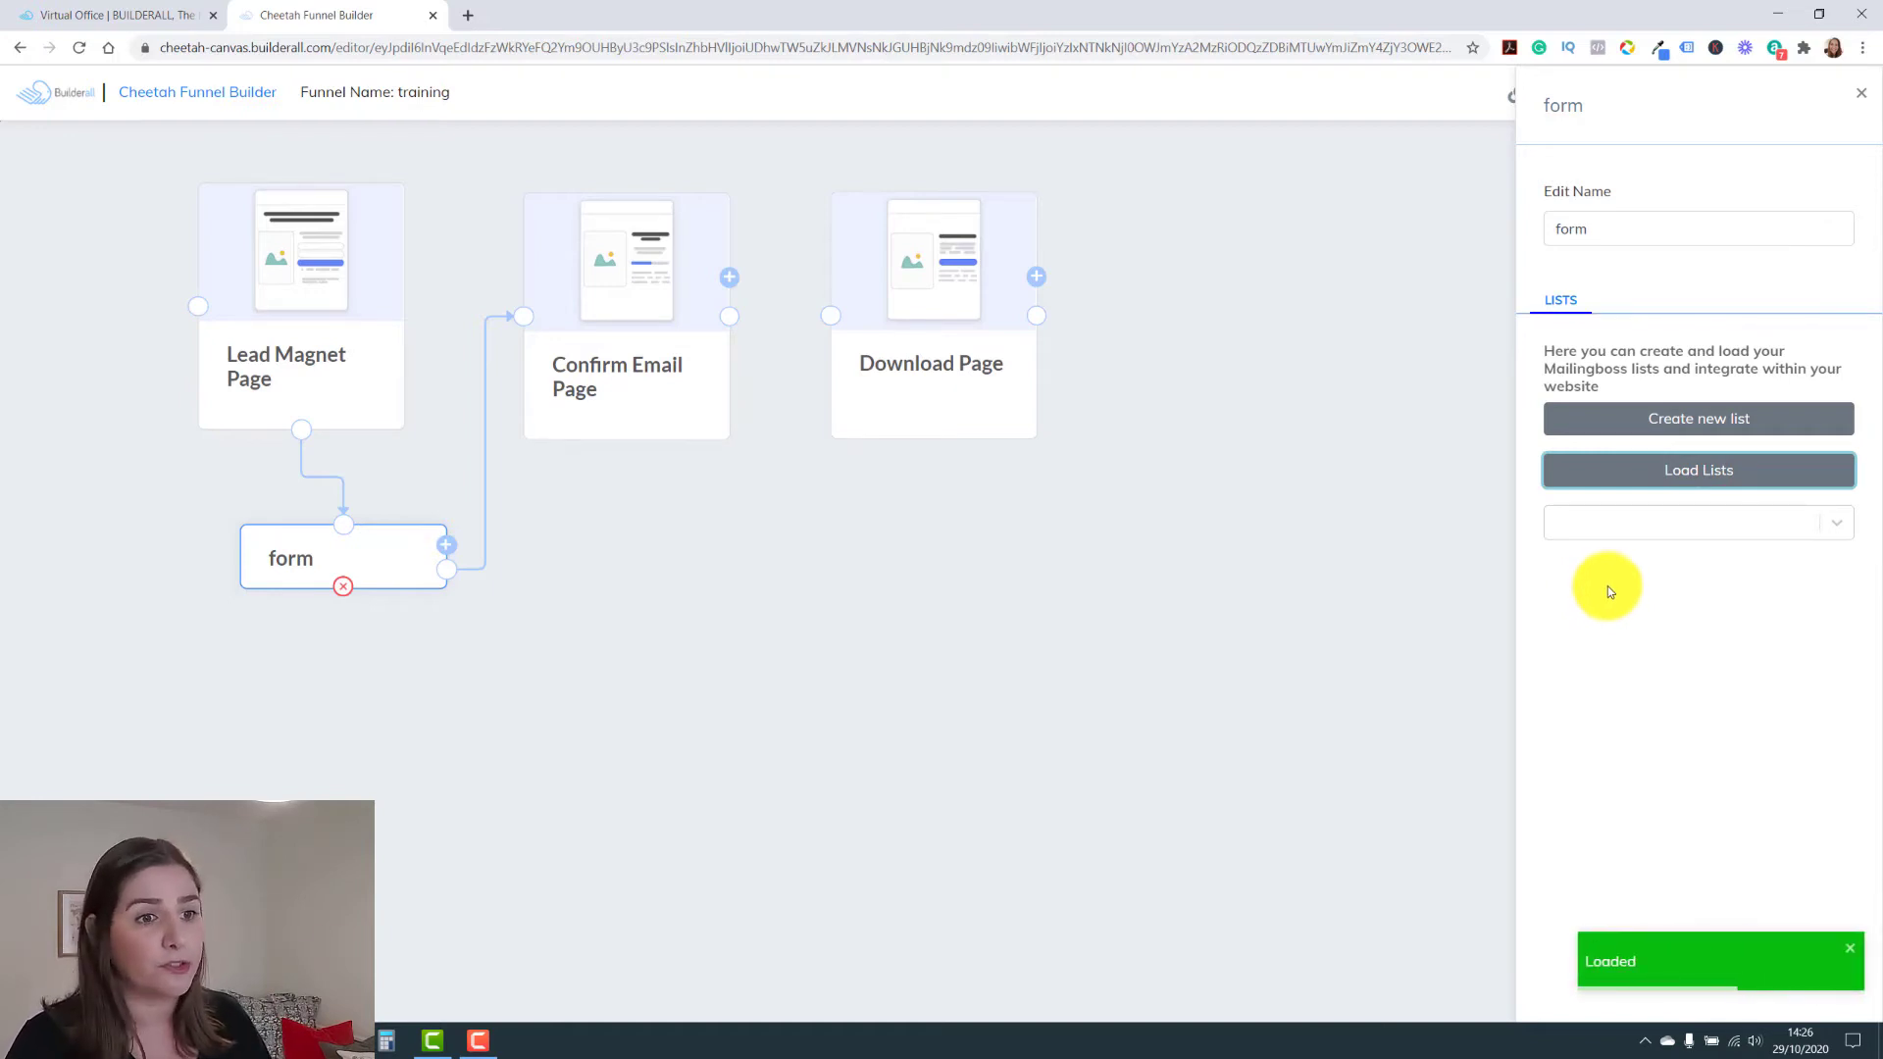
left_click(1677, 526)
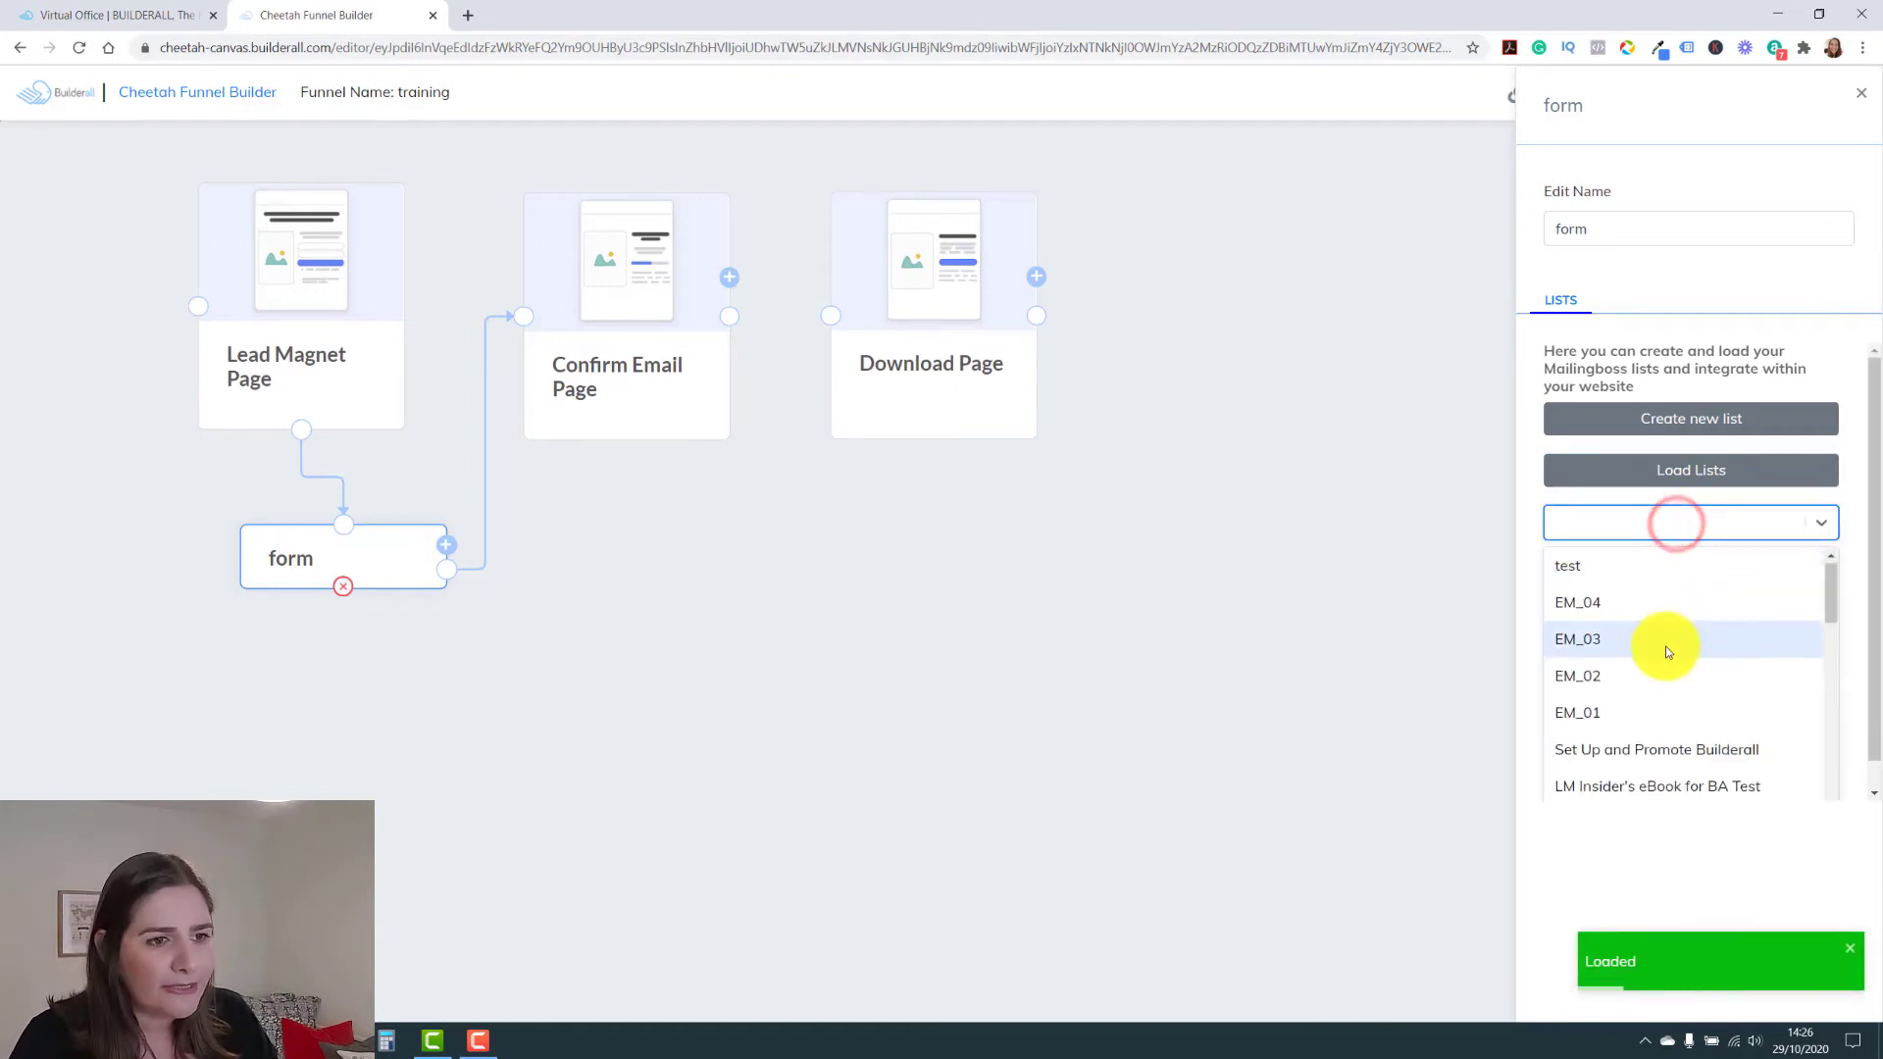
scroll(1662, 644, "down", 5)
scroll(1659, 640, "down", 3)
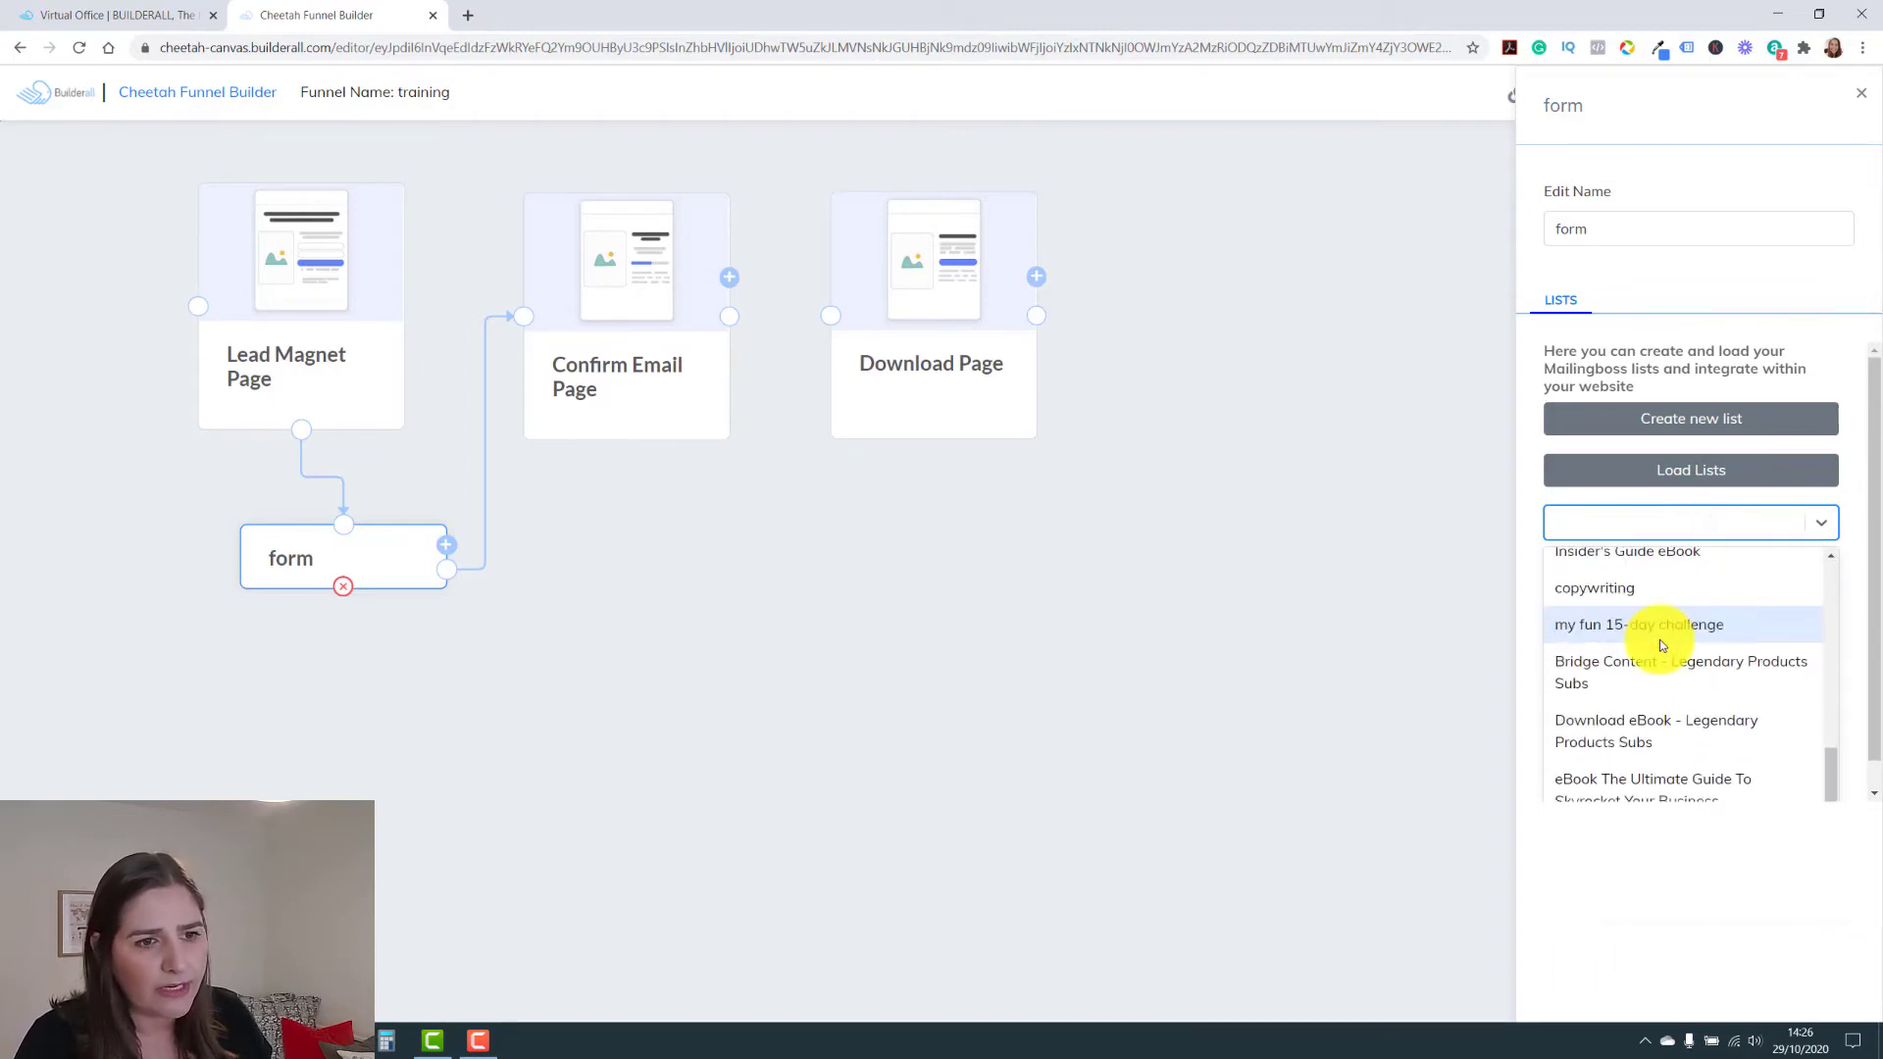
scroll(1659, 639, "up", 8)
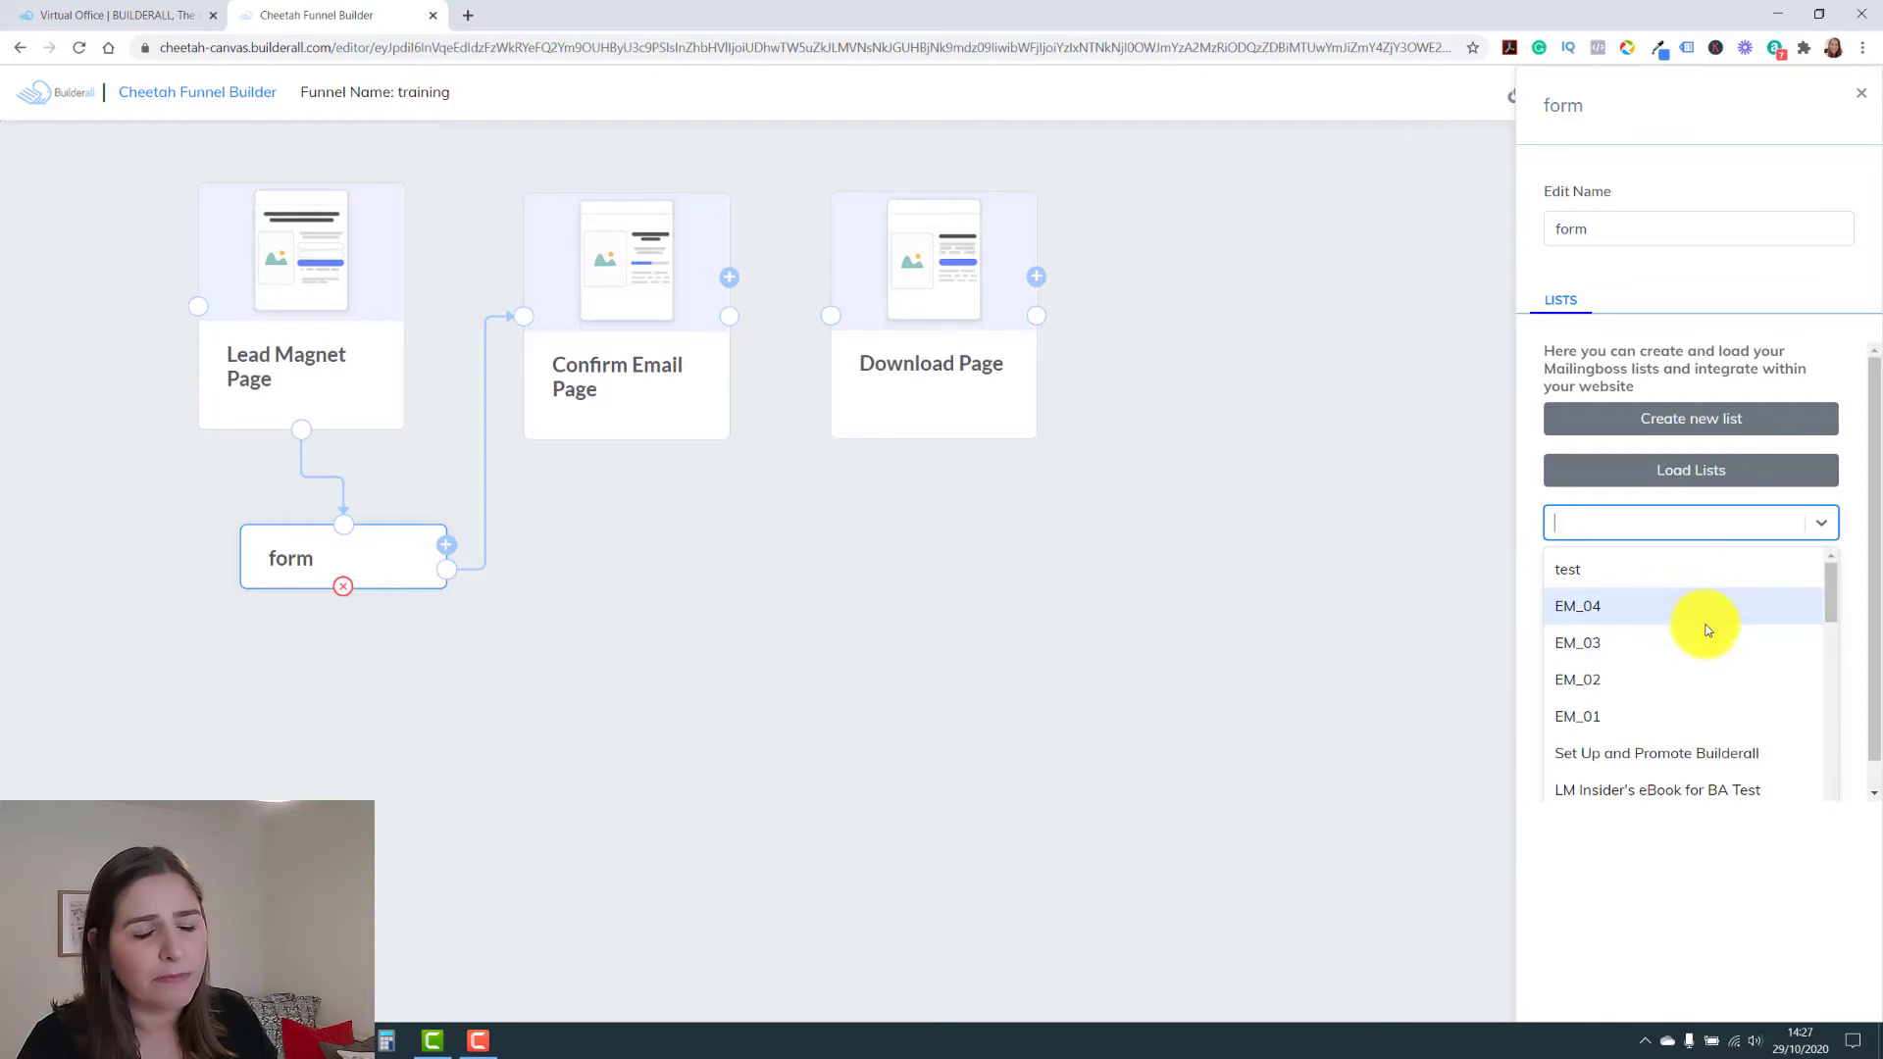
Create a Mailingboss list named "training" with description "training", the sender's name, email and reply-to address, and save the funnel
left_click(1650, 418)
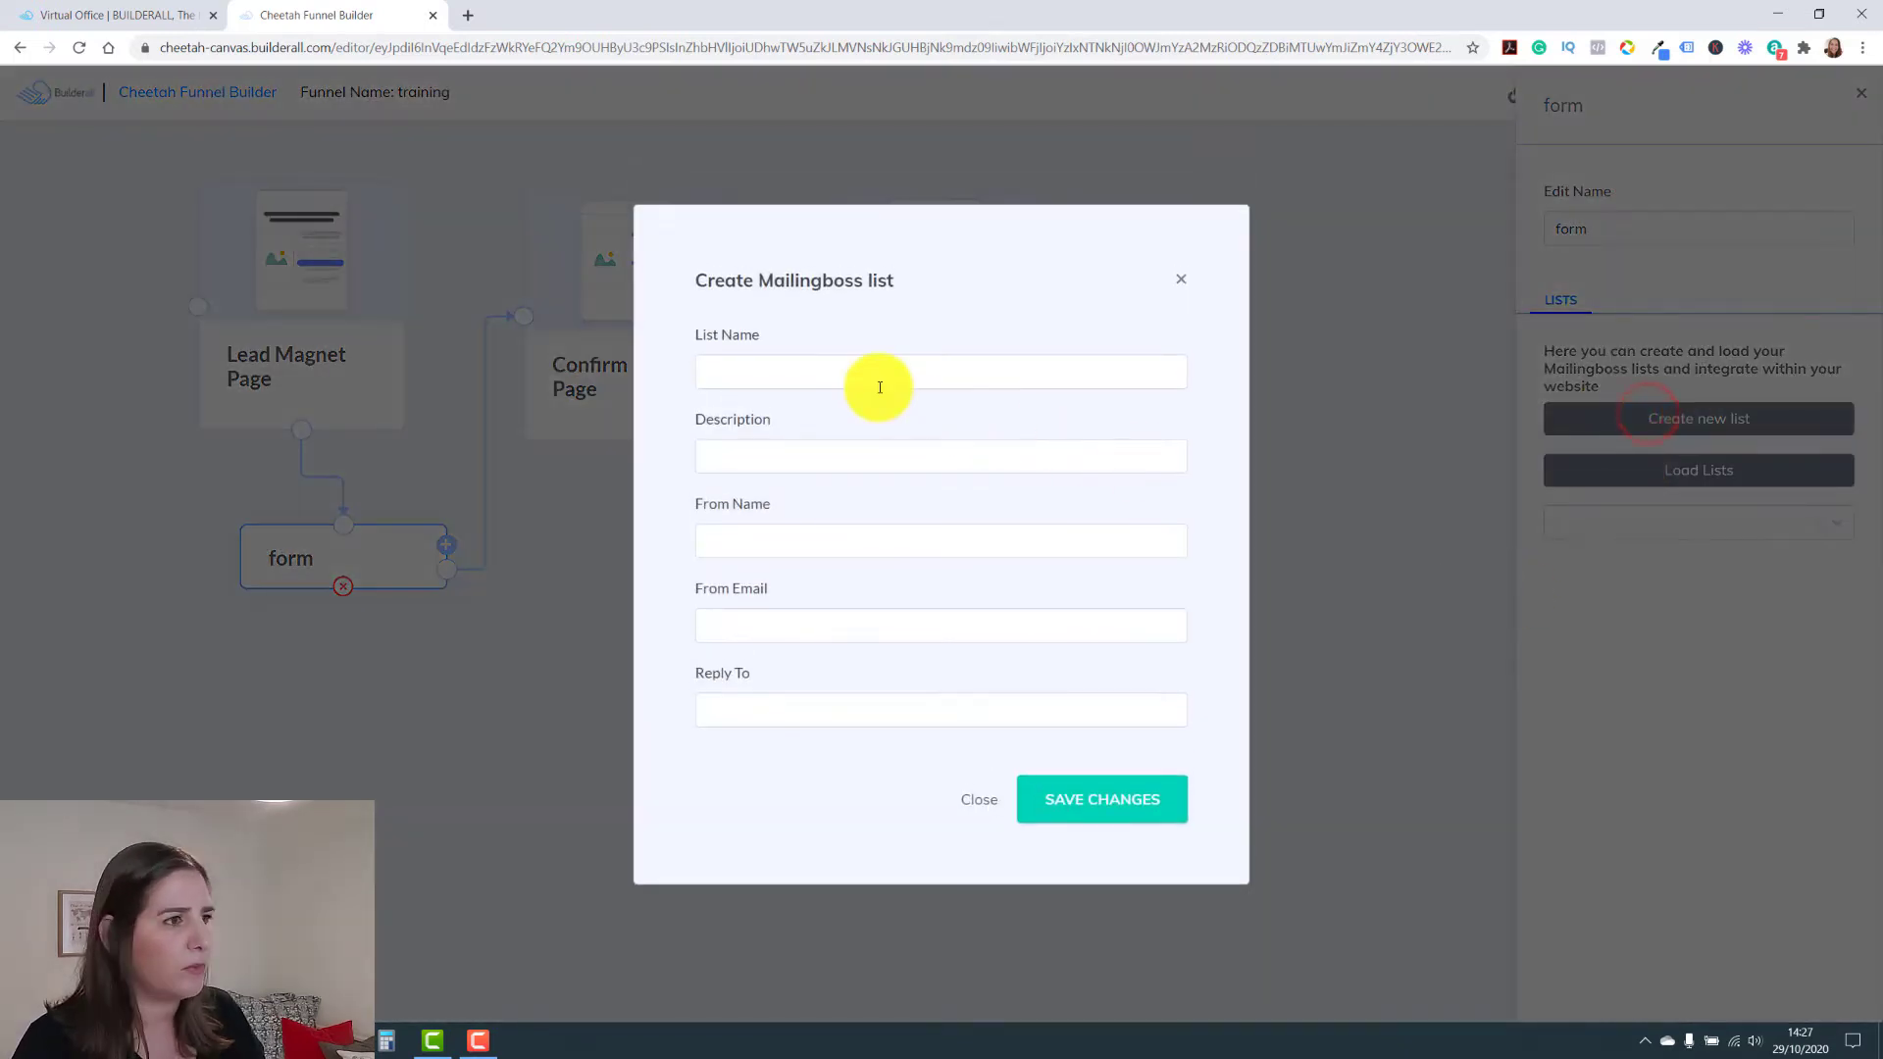
left_click(867, 368)
type("train")
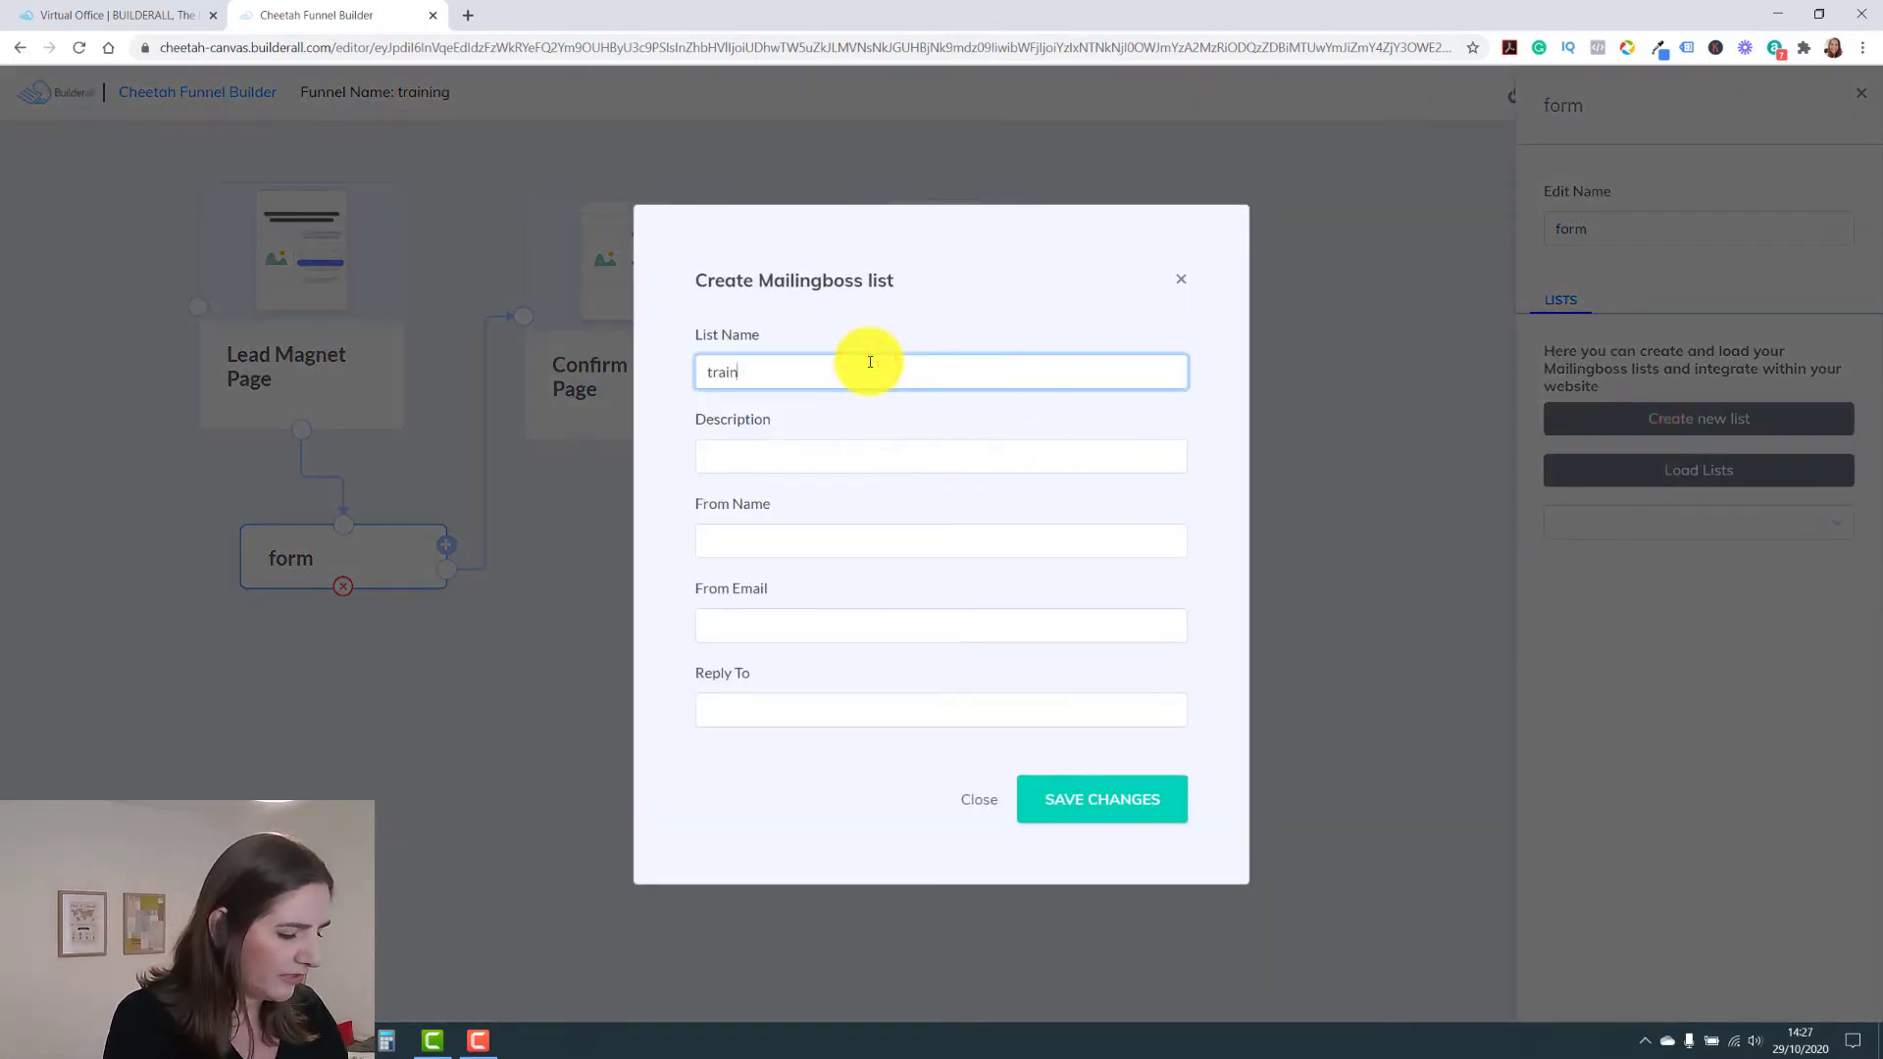
type("ing")
left_click(748, 624)
key("ctrl+c")
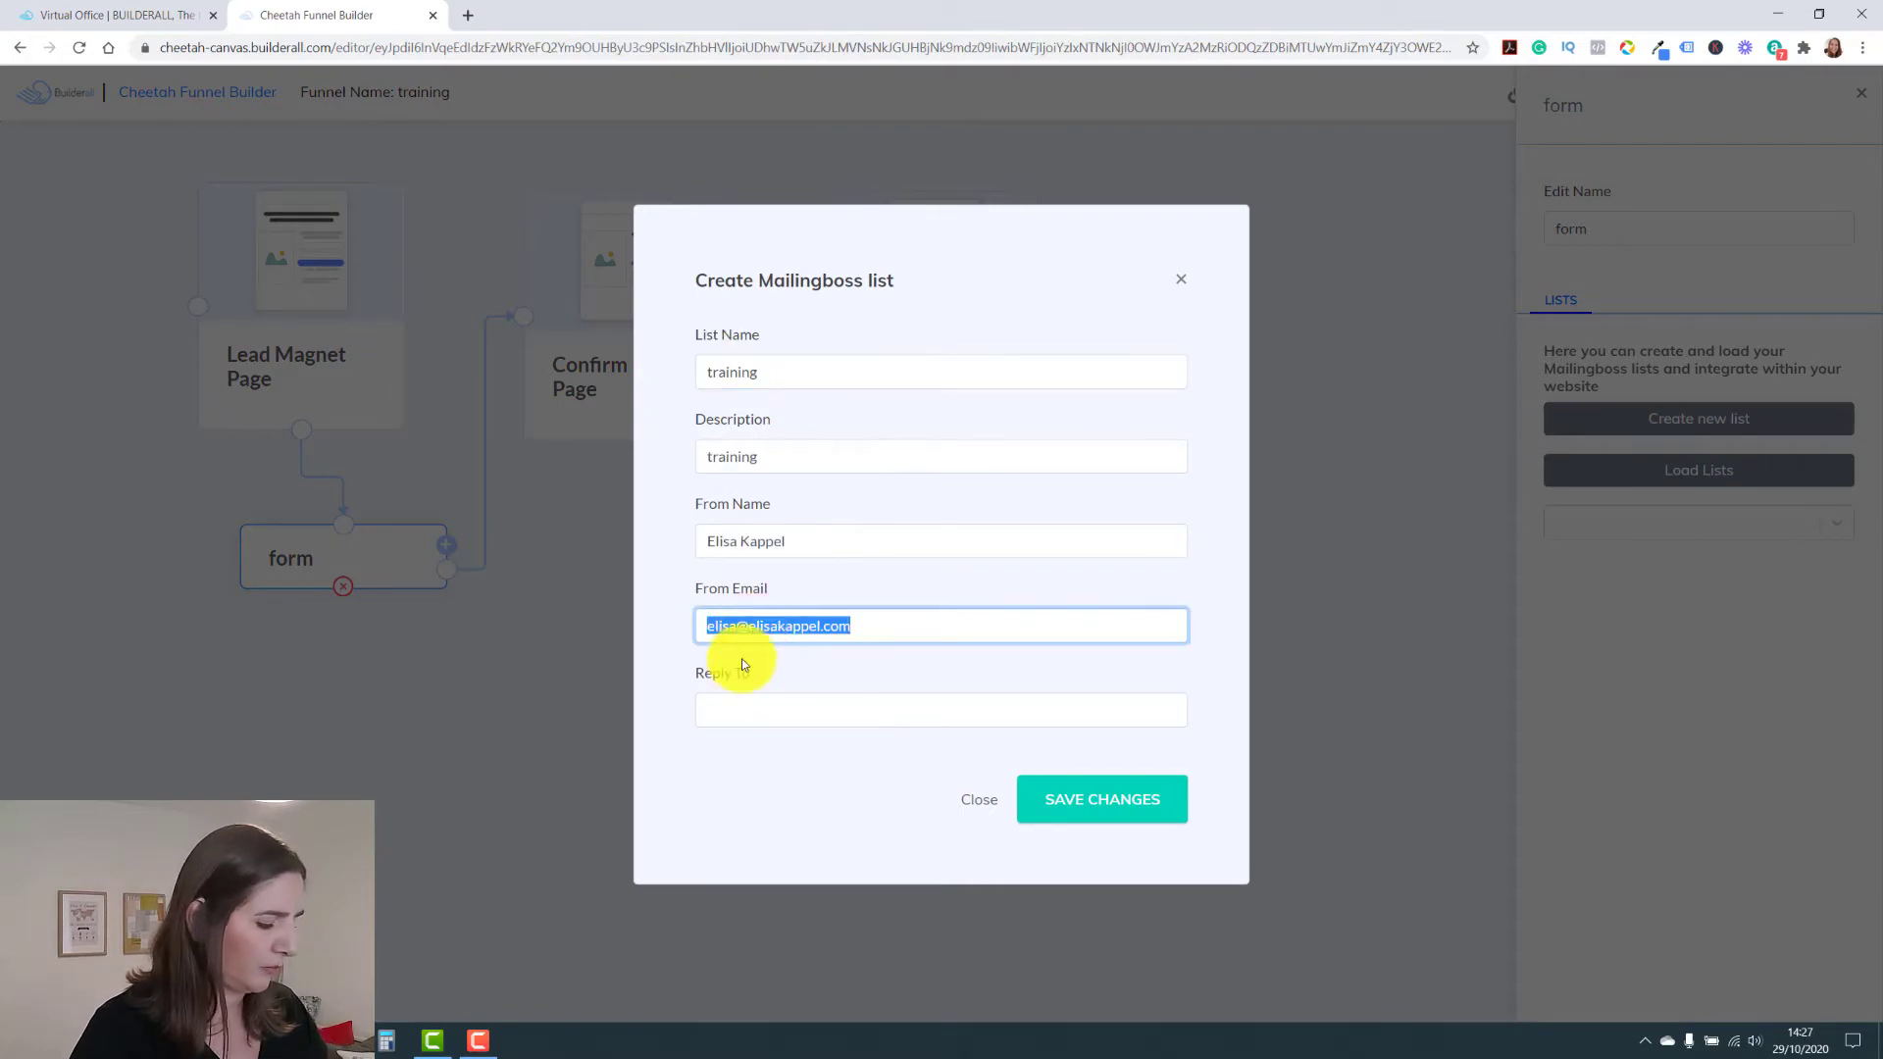
left_click(743, 706)
key("ctrl+v")
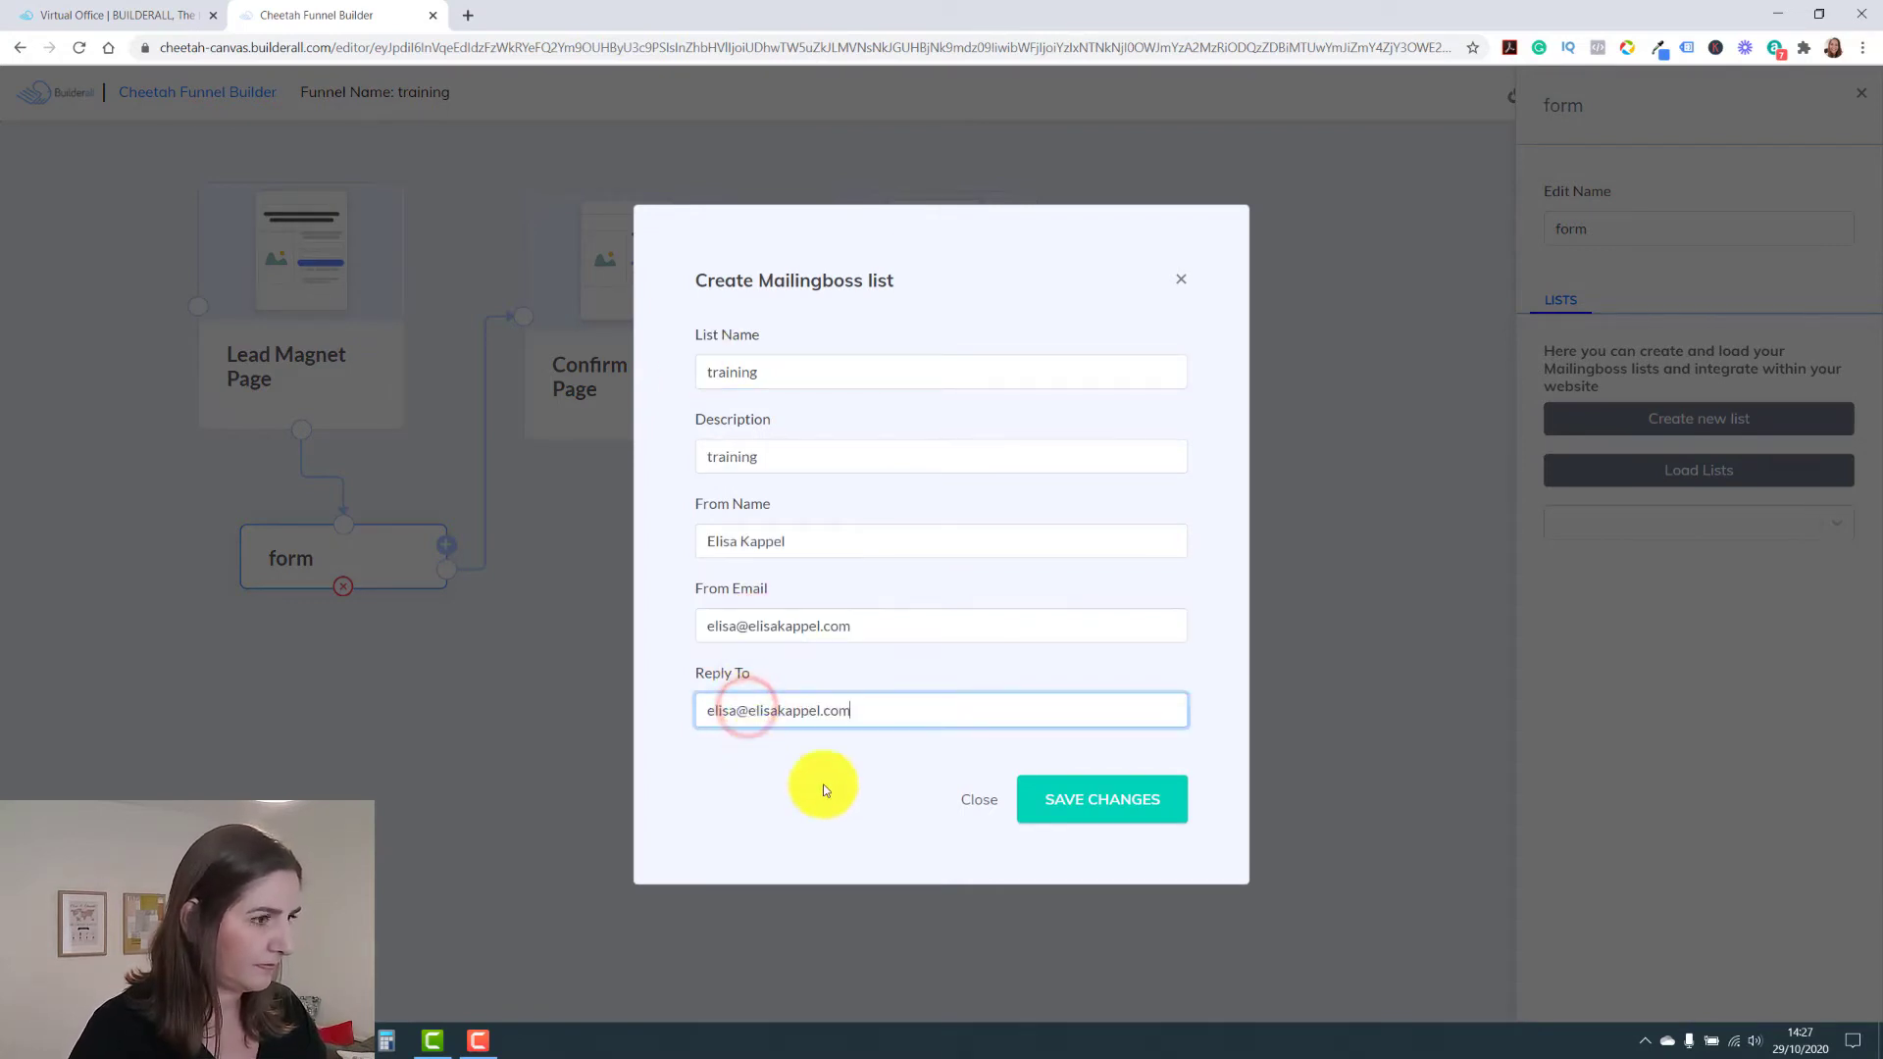
left_click(1054, 819)
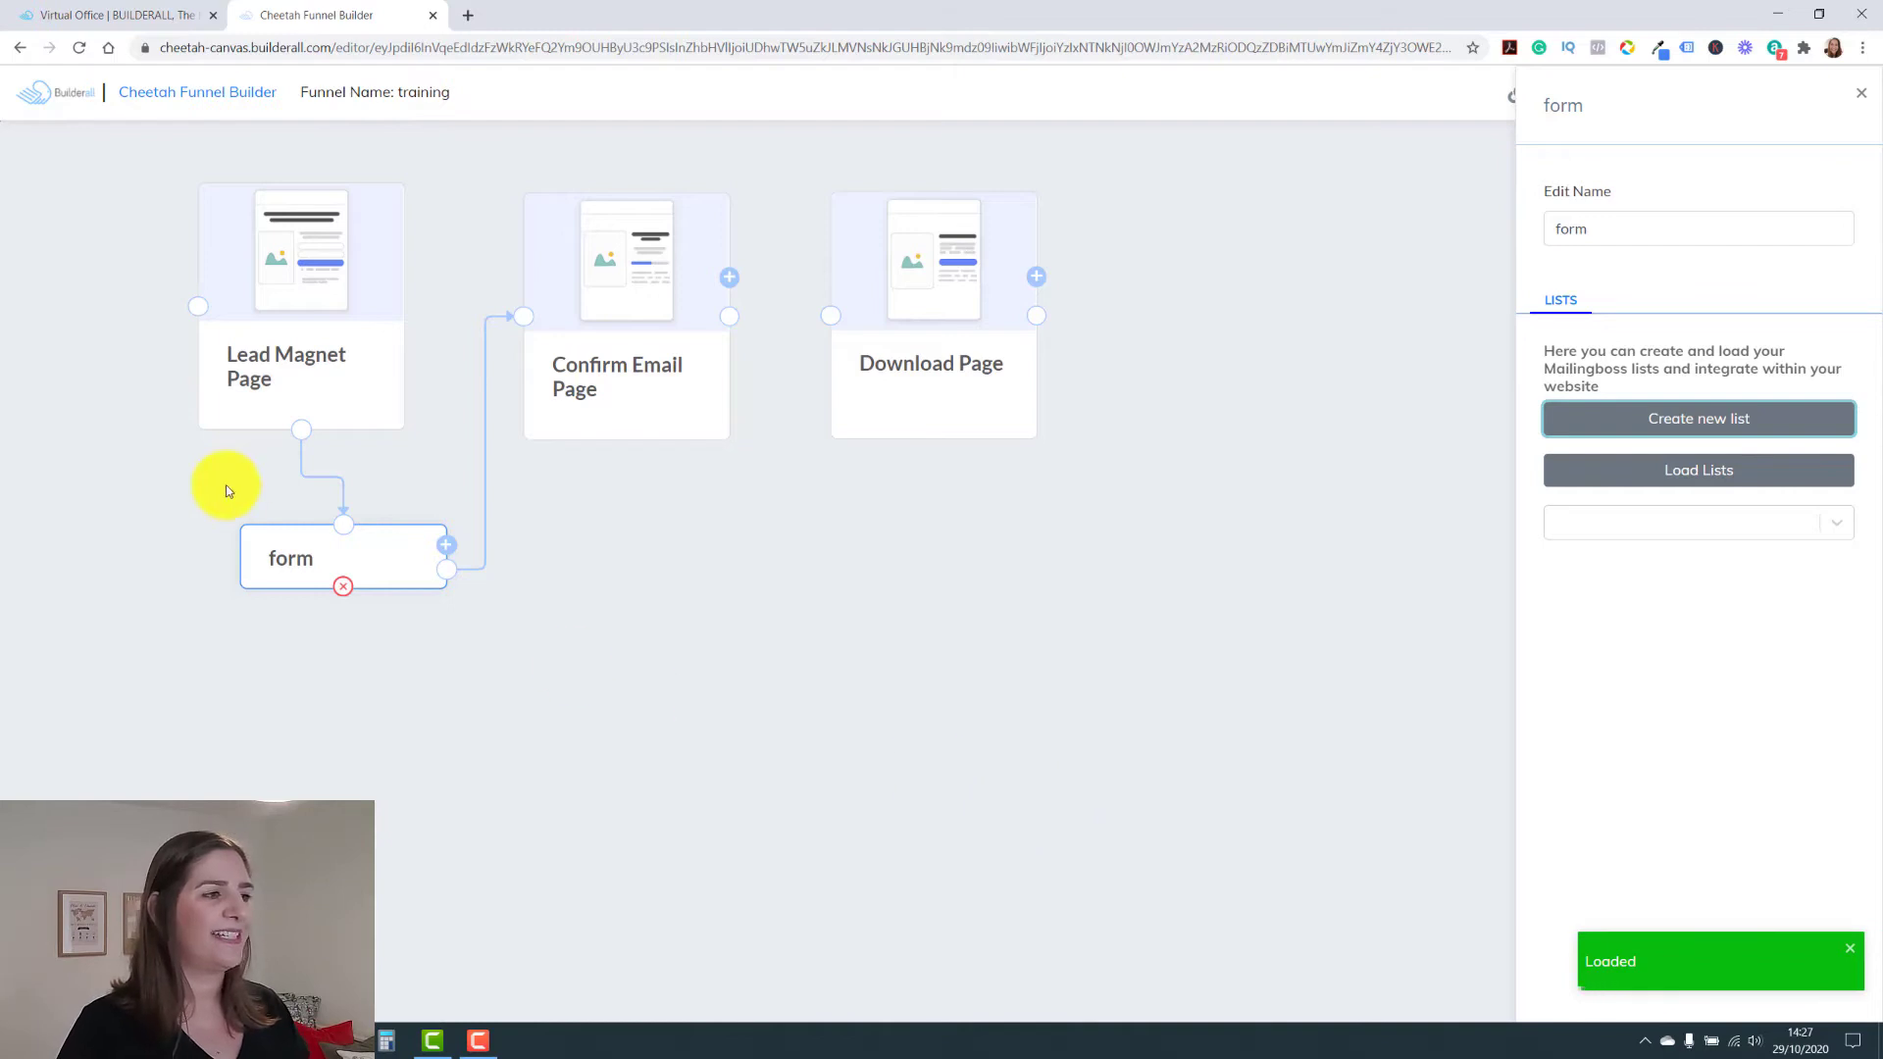
left_click(588, 461)
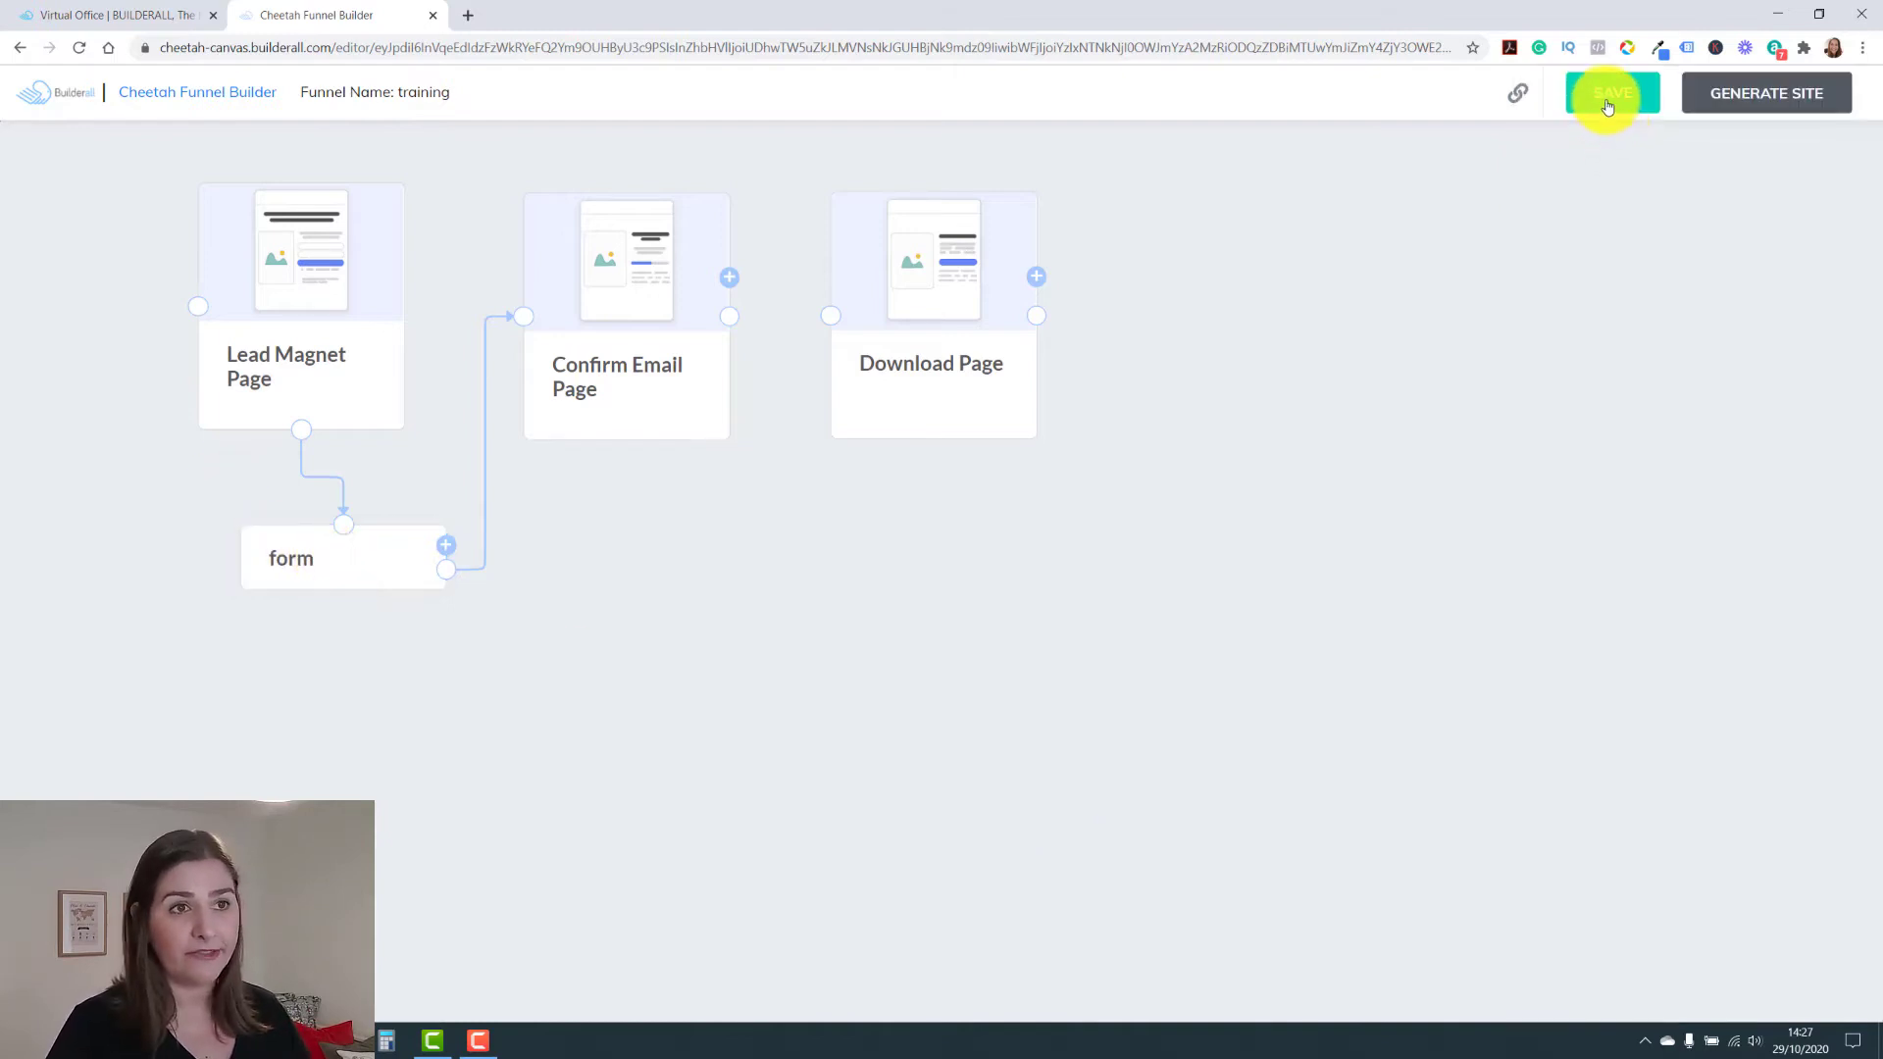
left_click(1608, 98)
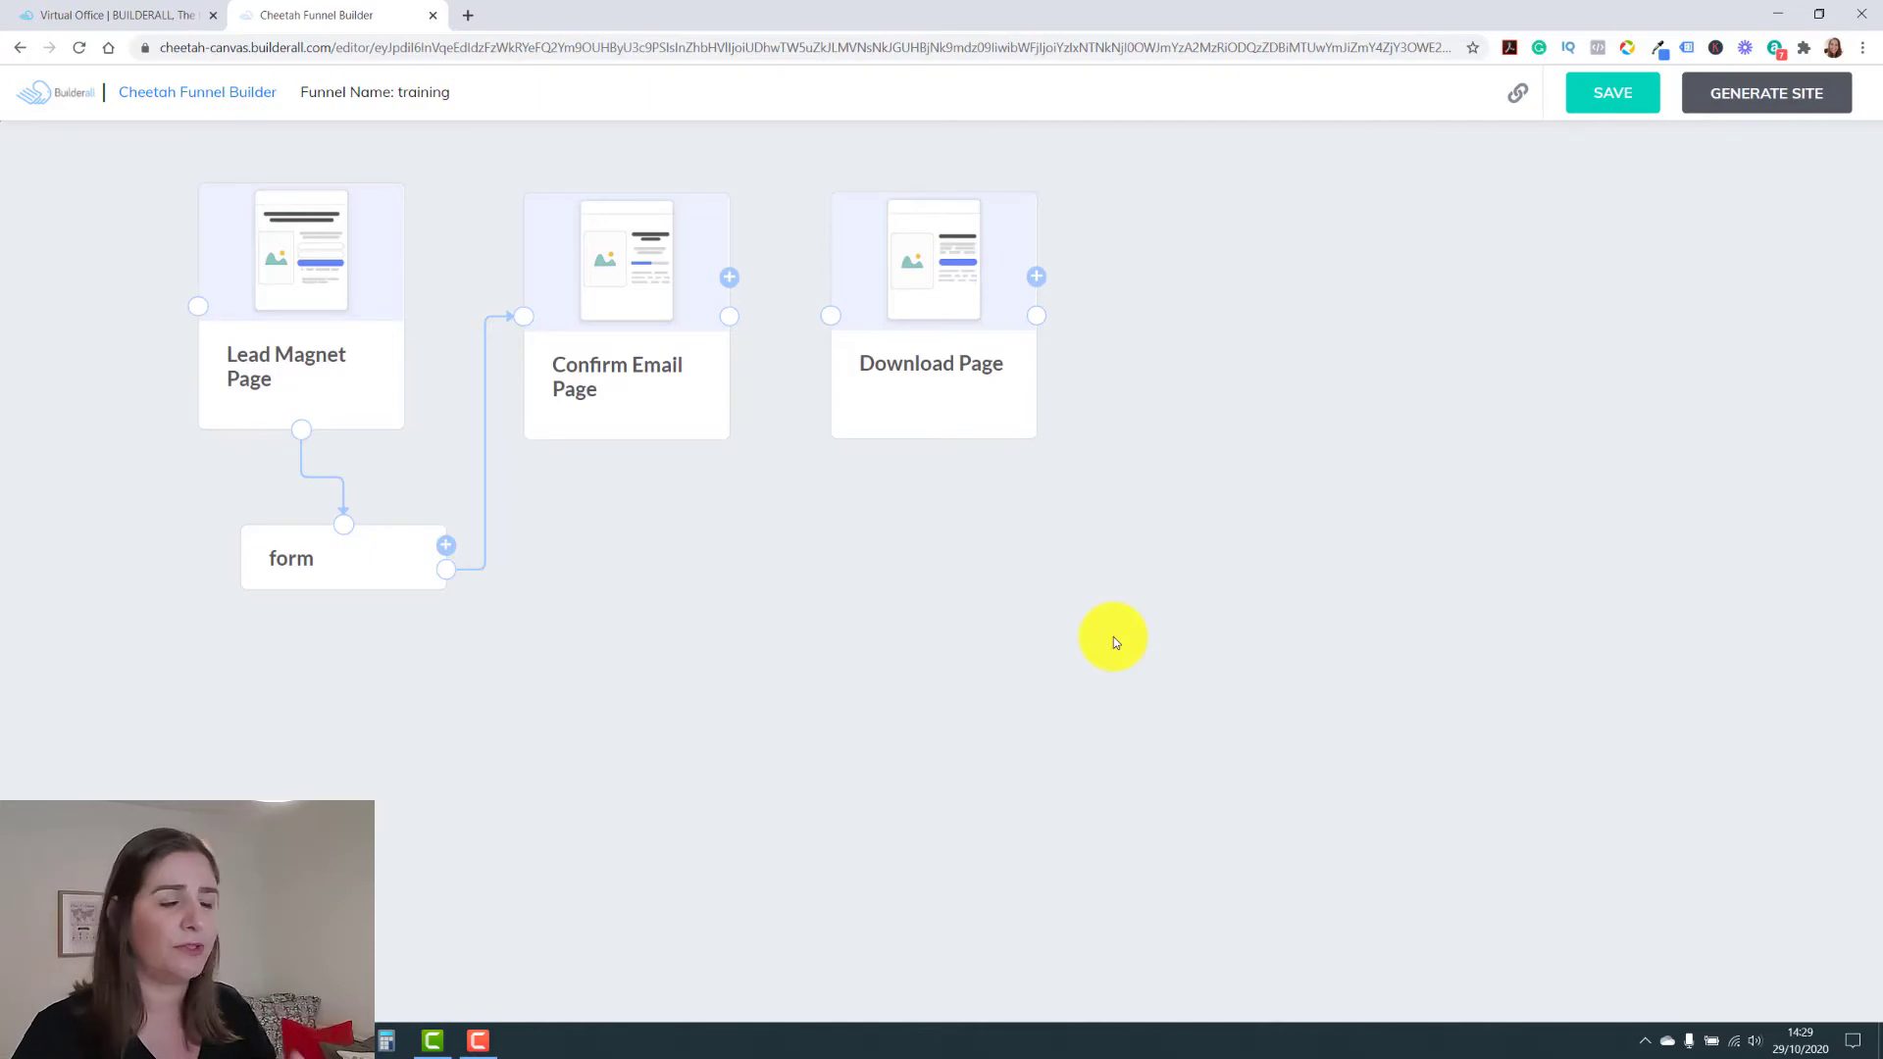
Switch to Mailingboss from the Virtual Office and open the field settings of the "training" list
left_click(126, 14)
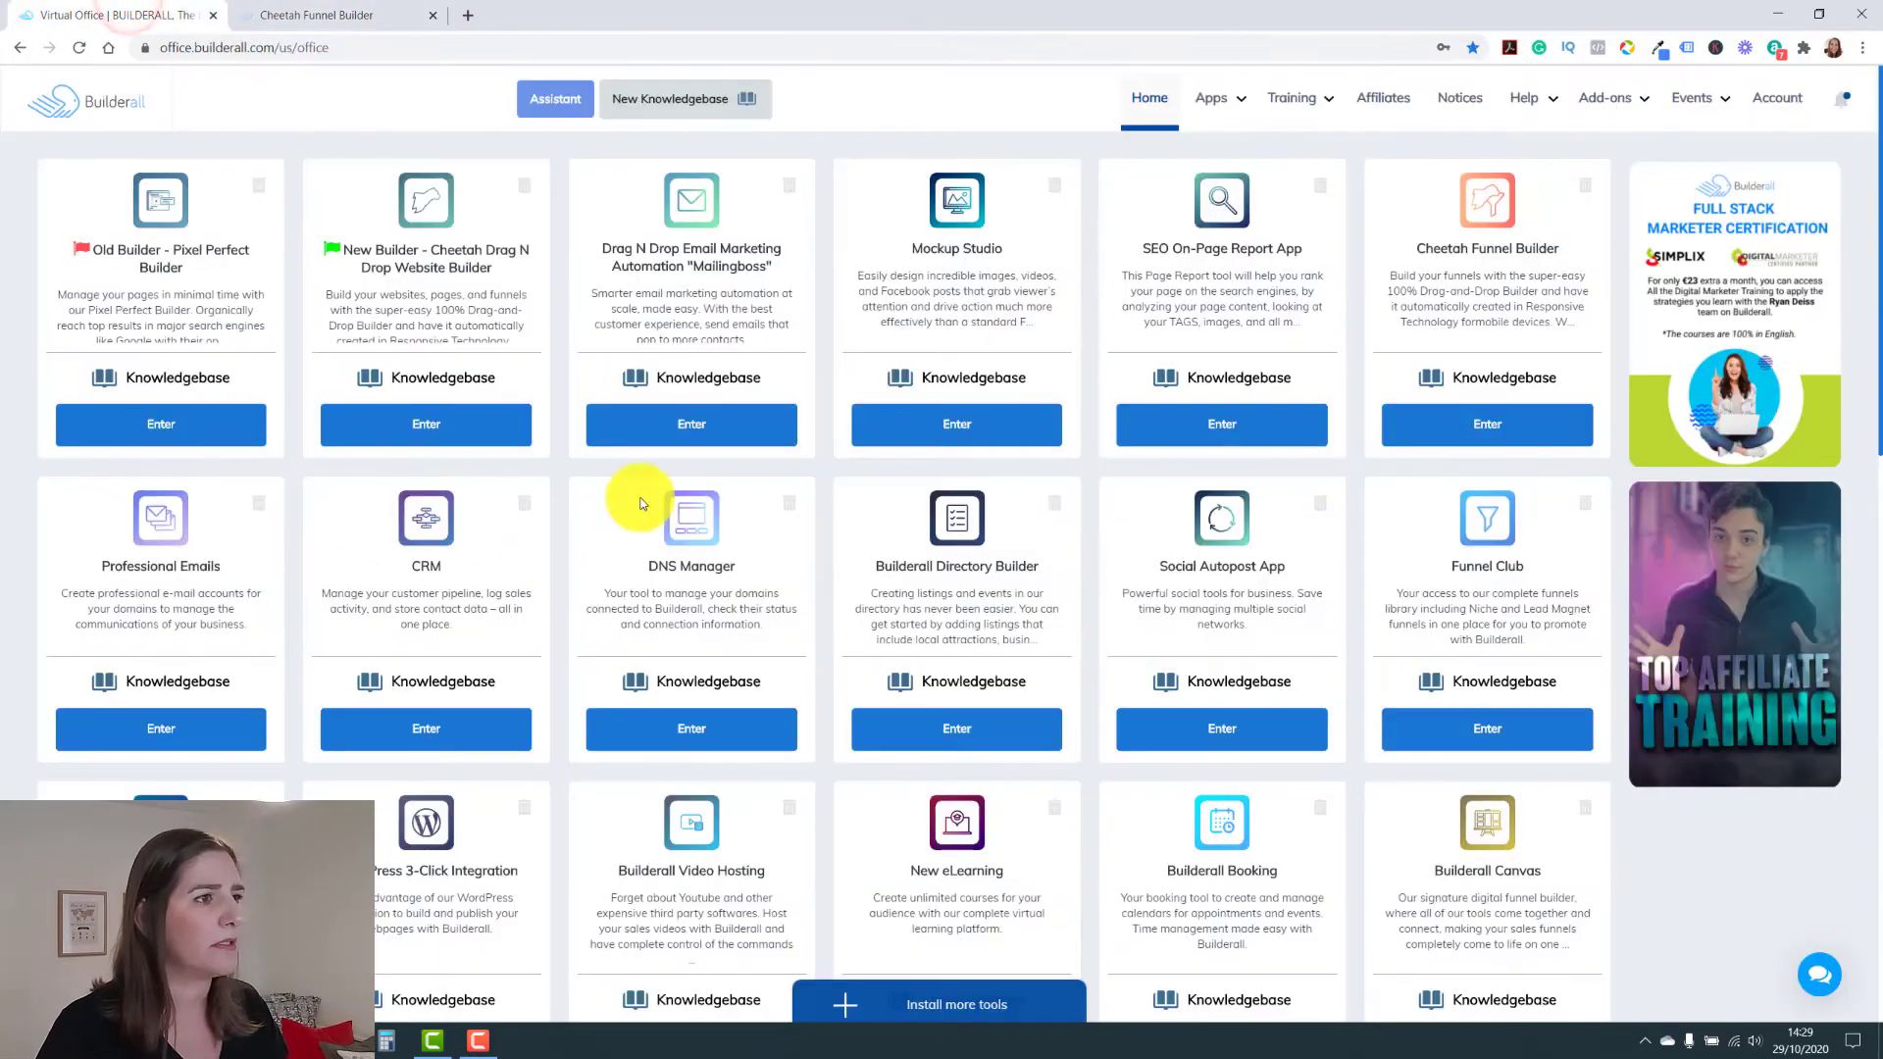
left_click(684, 428)
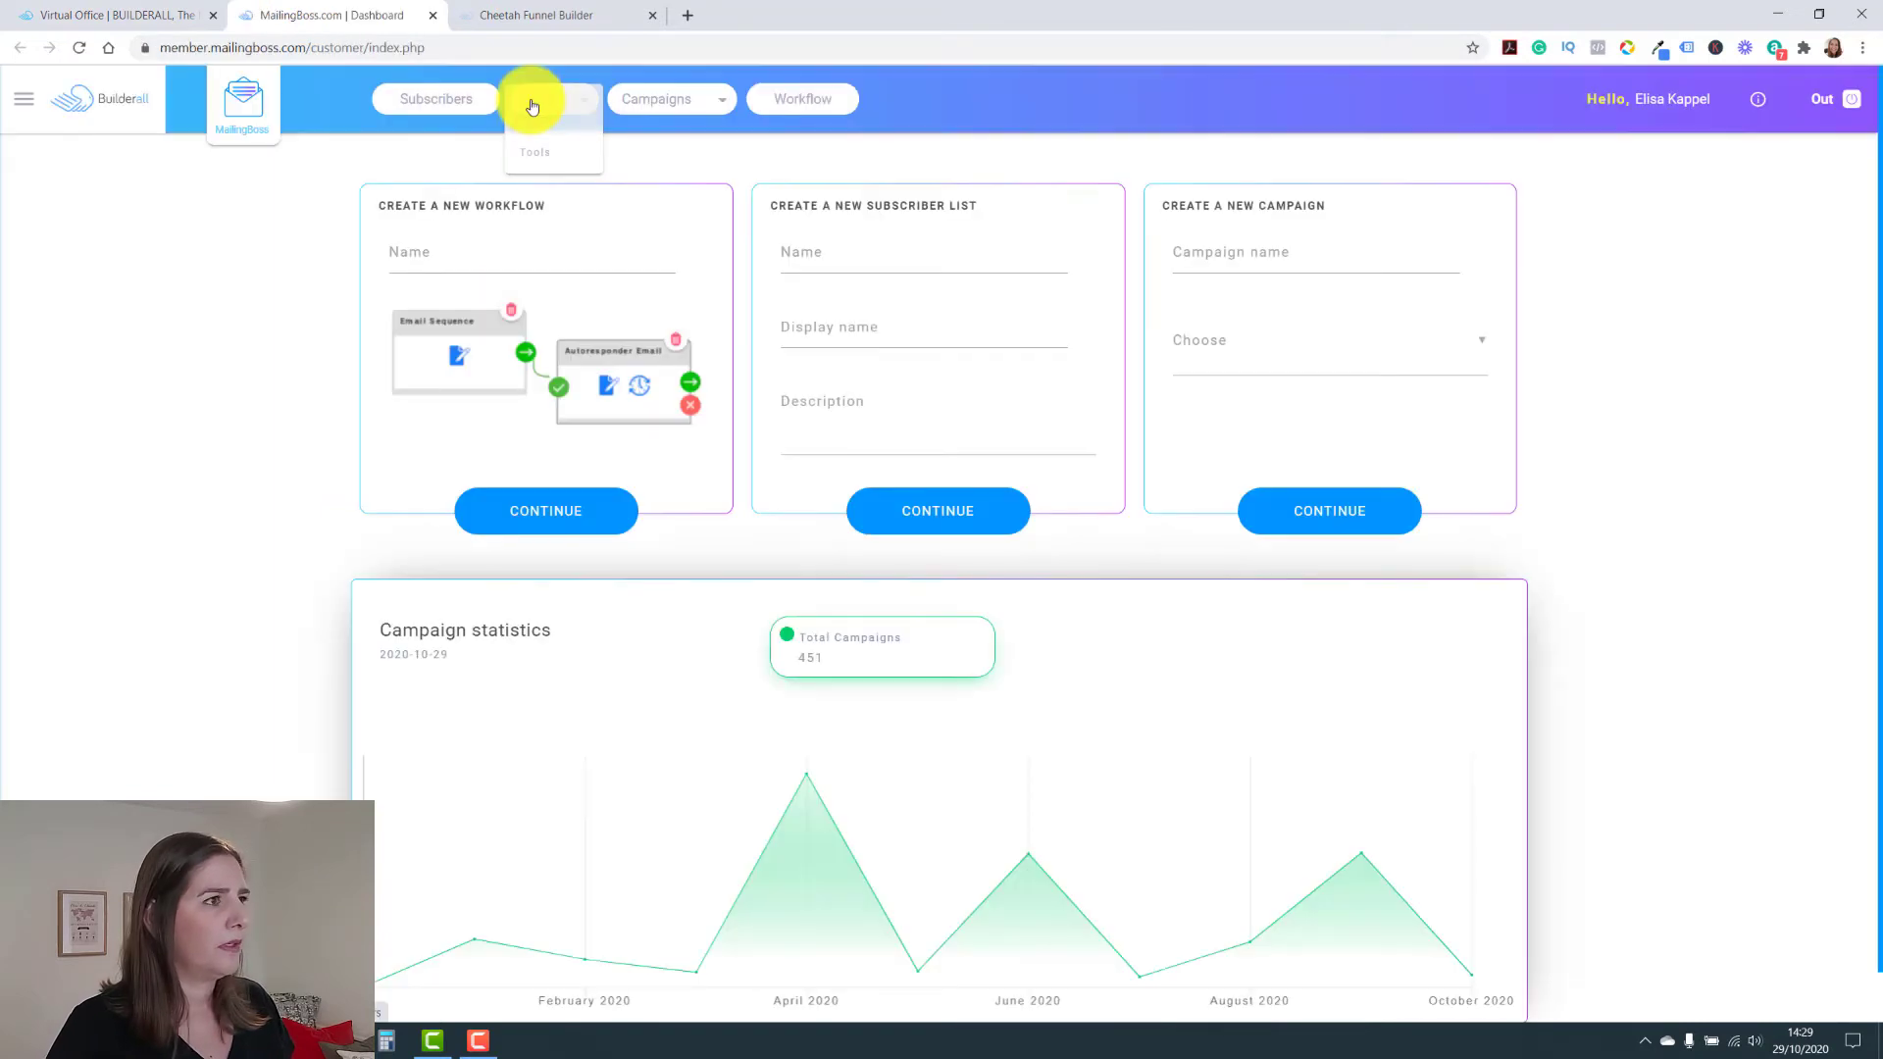
left_click(525, 95)
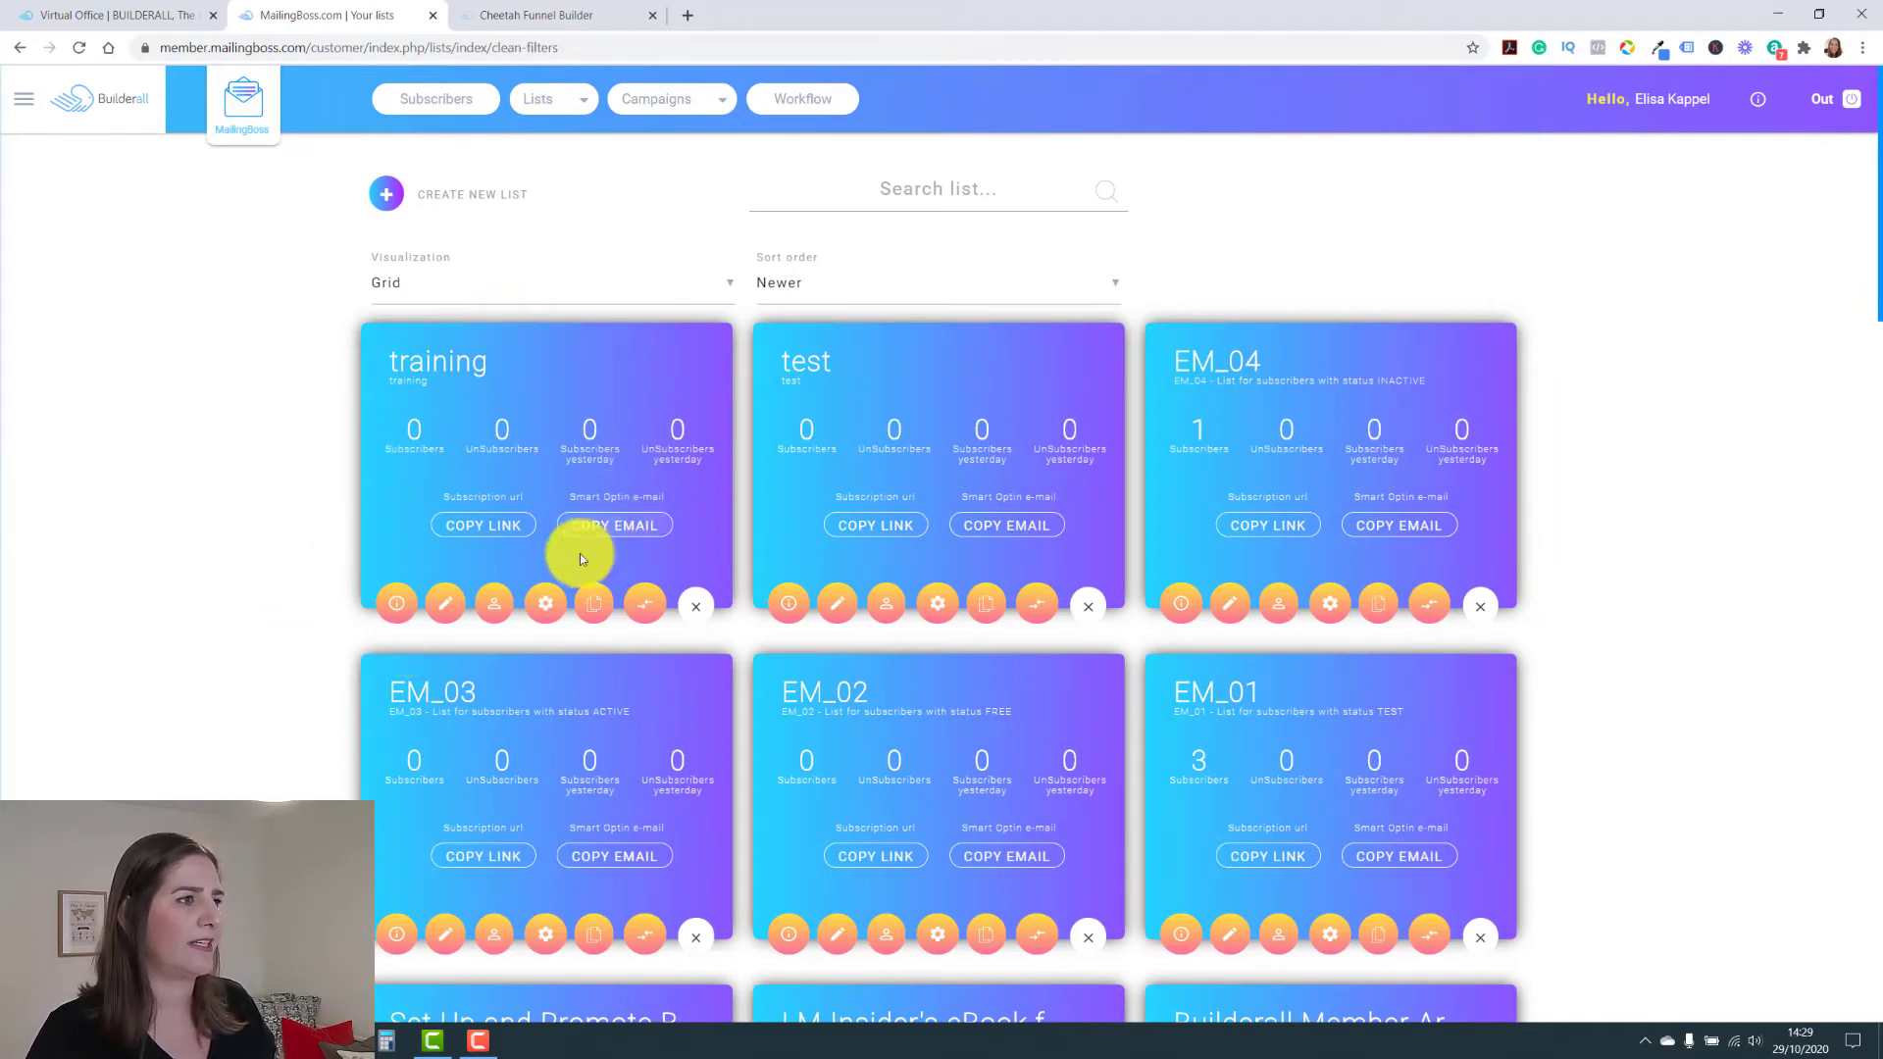
left_click(440, 608)
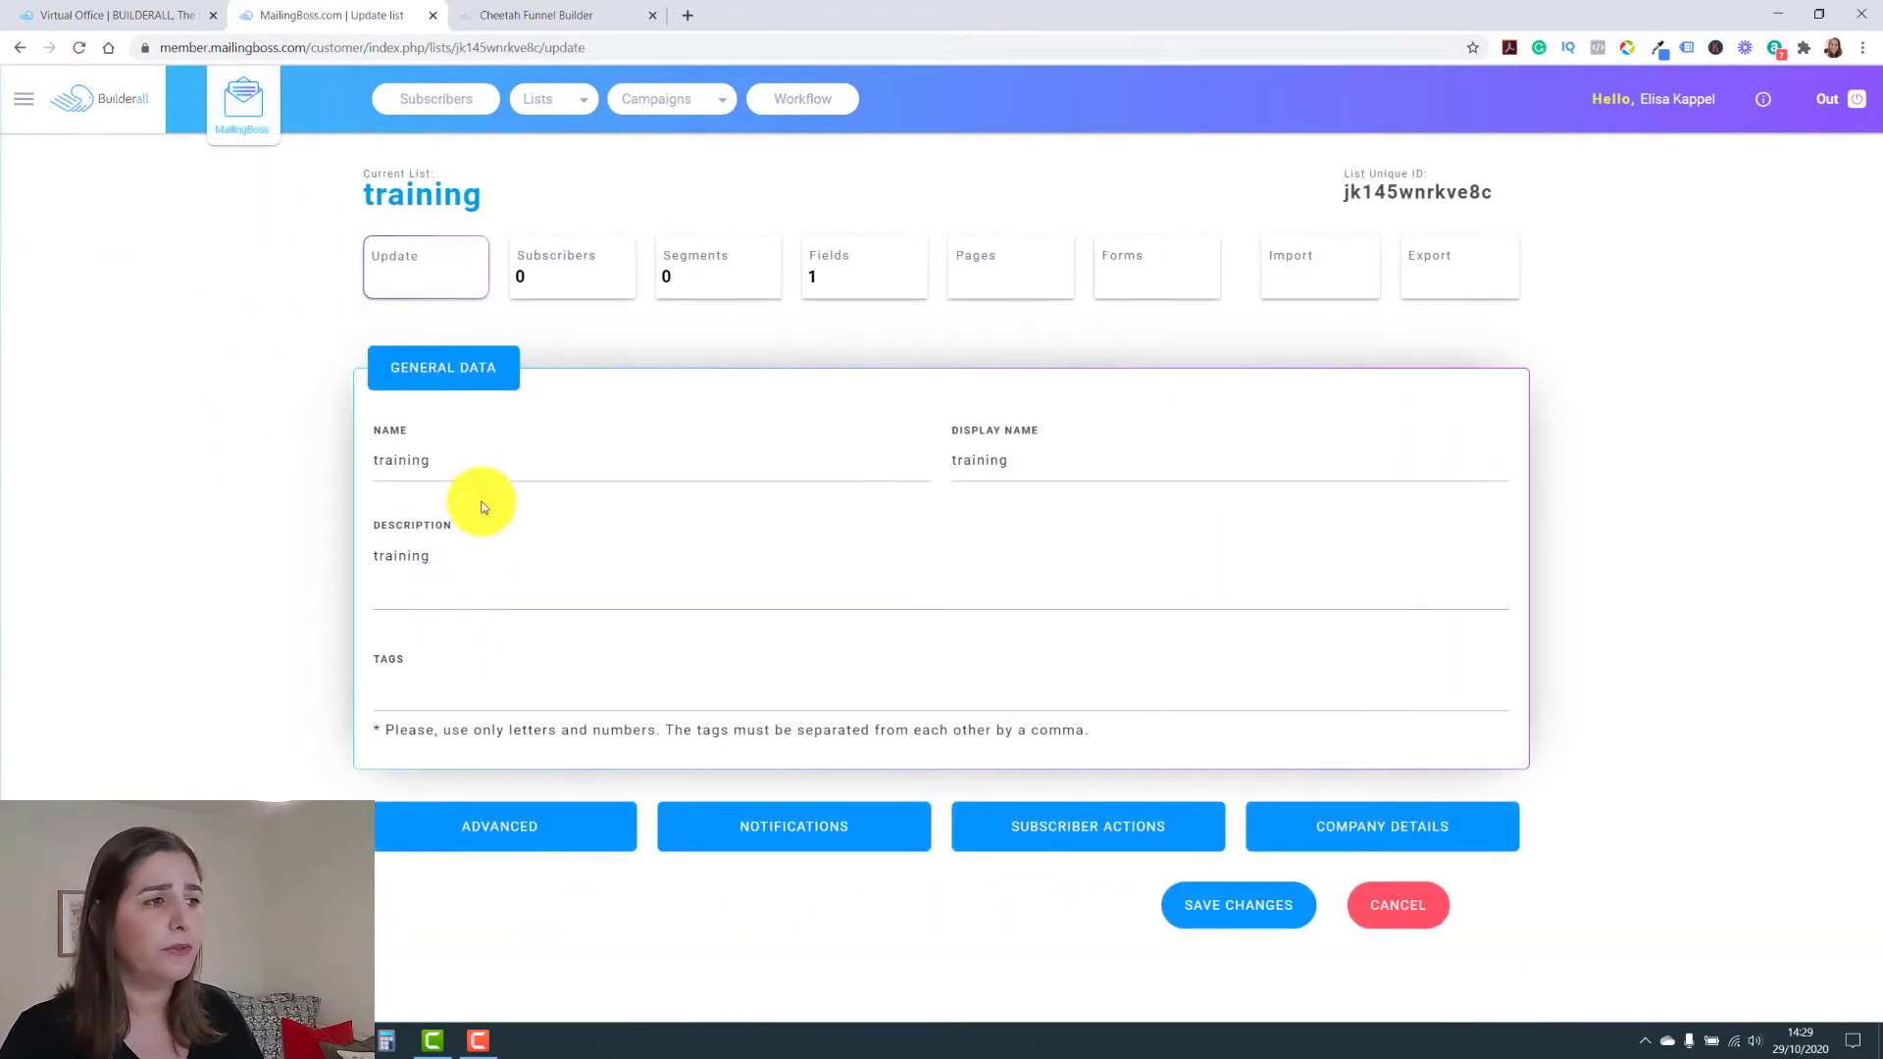
left_click(829, 272)
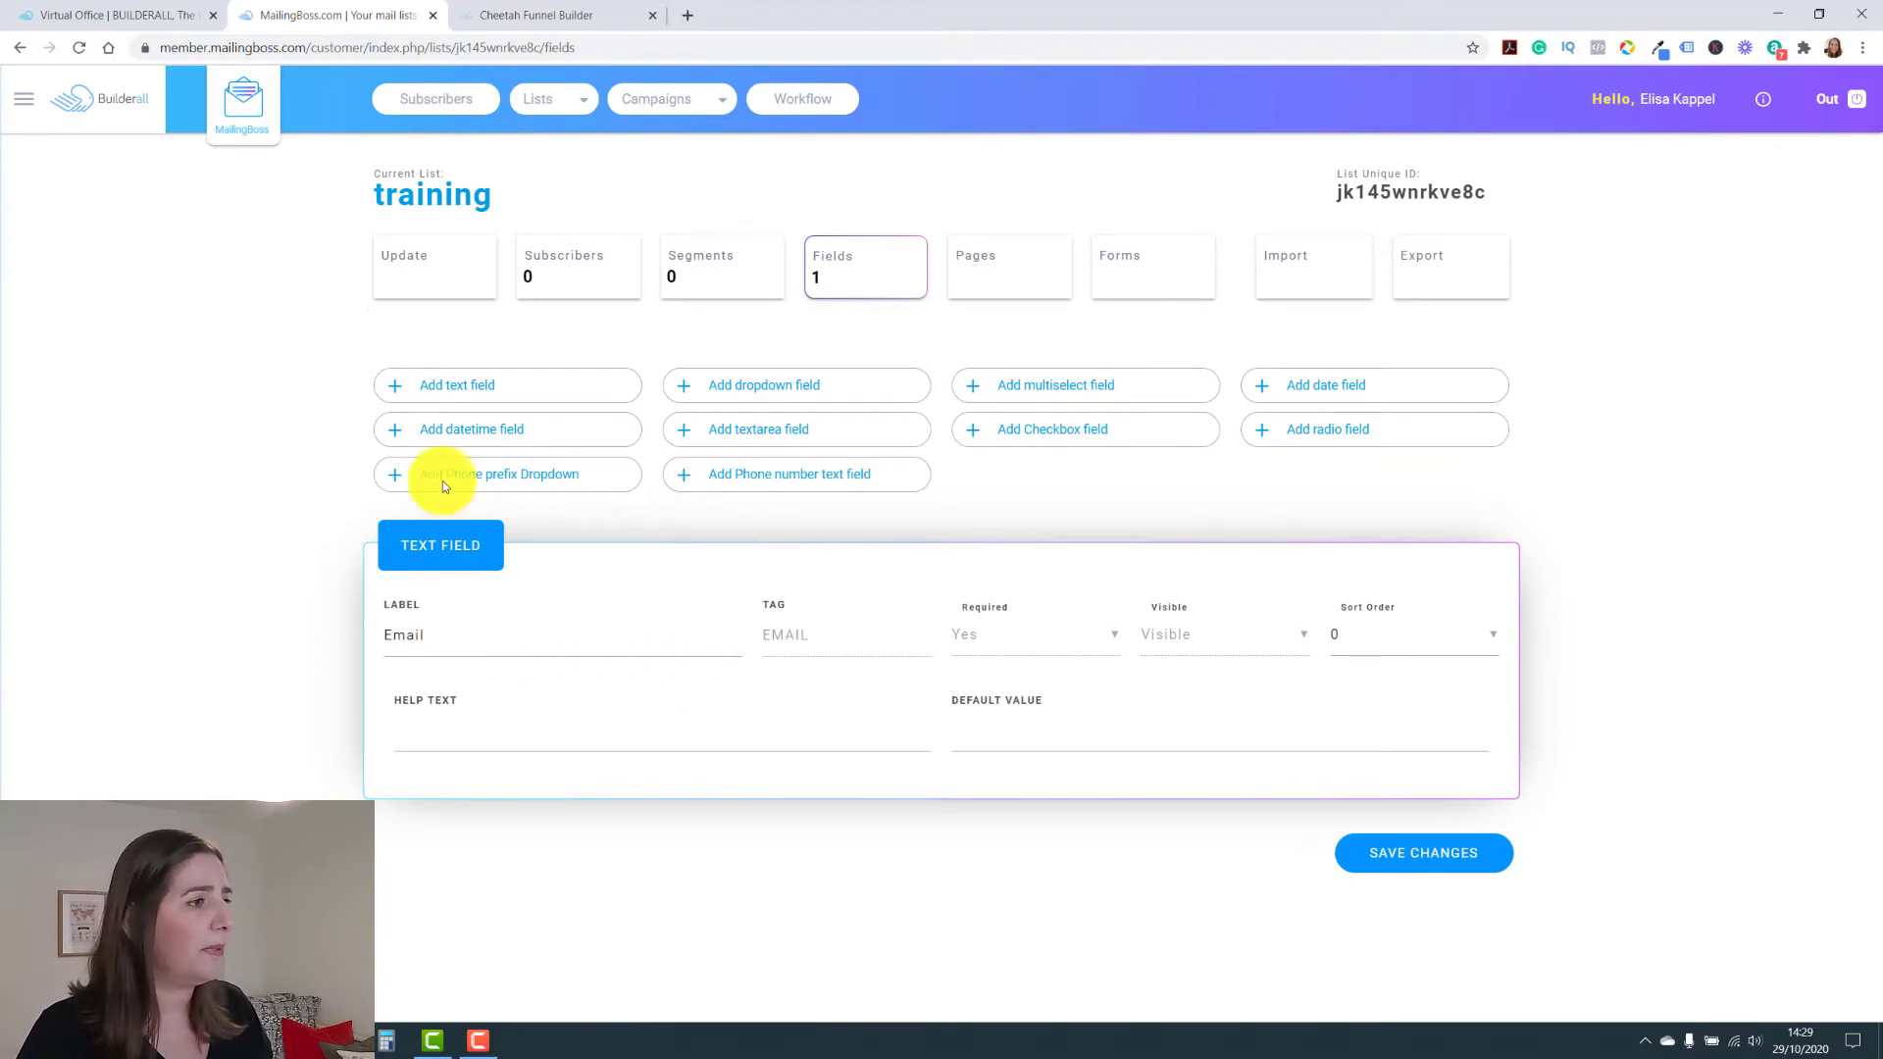
Add a text field labelled "First Name" with the tag FNAME to the list and make it required
left_click(448, 384)
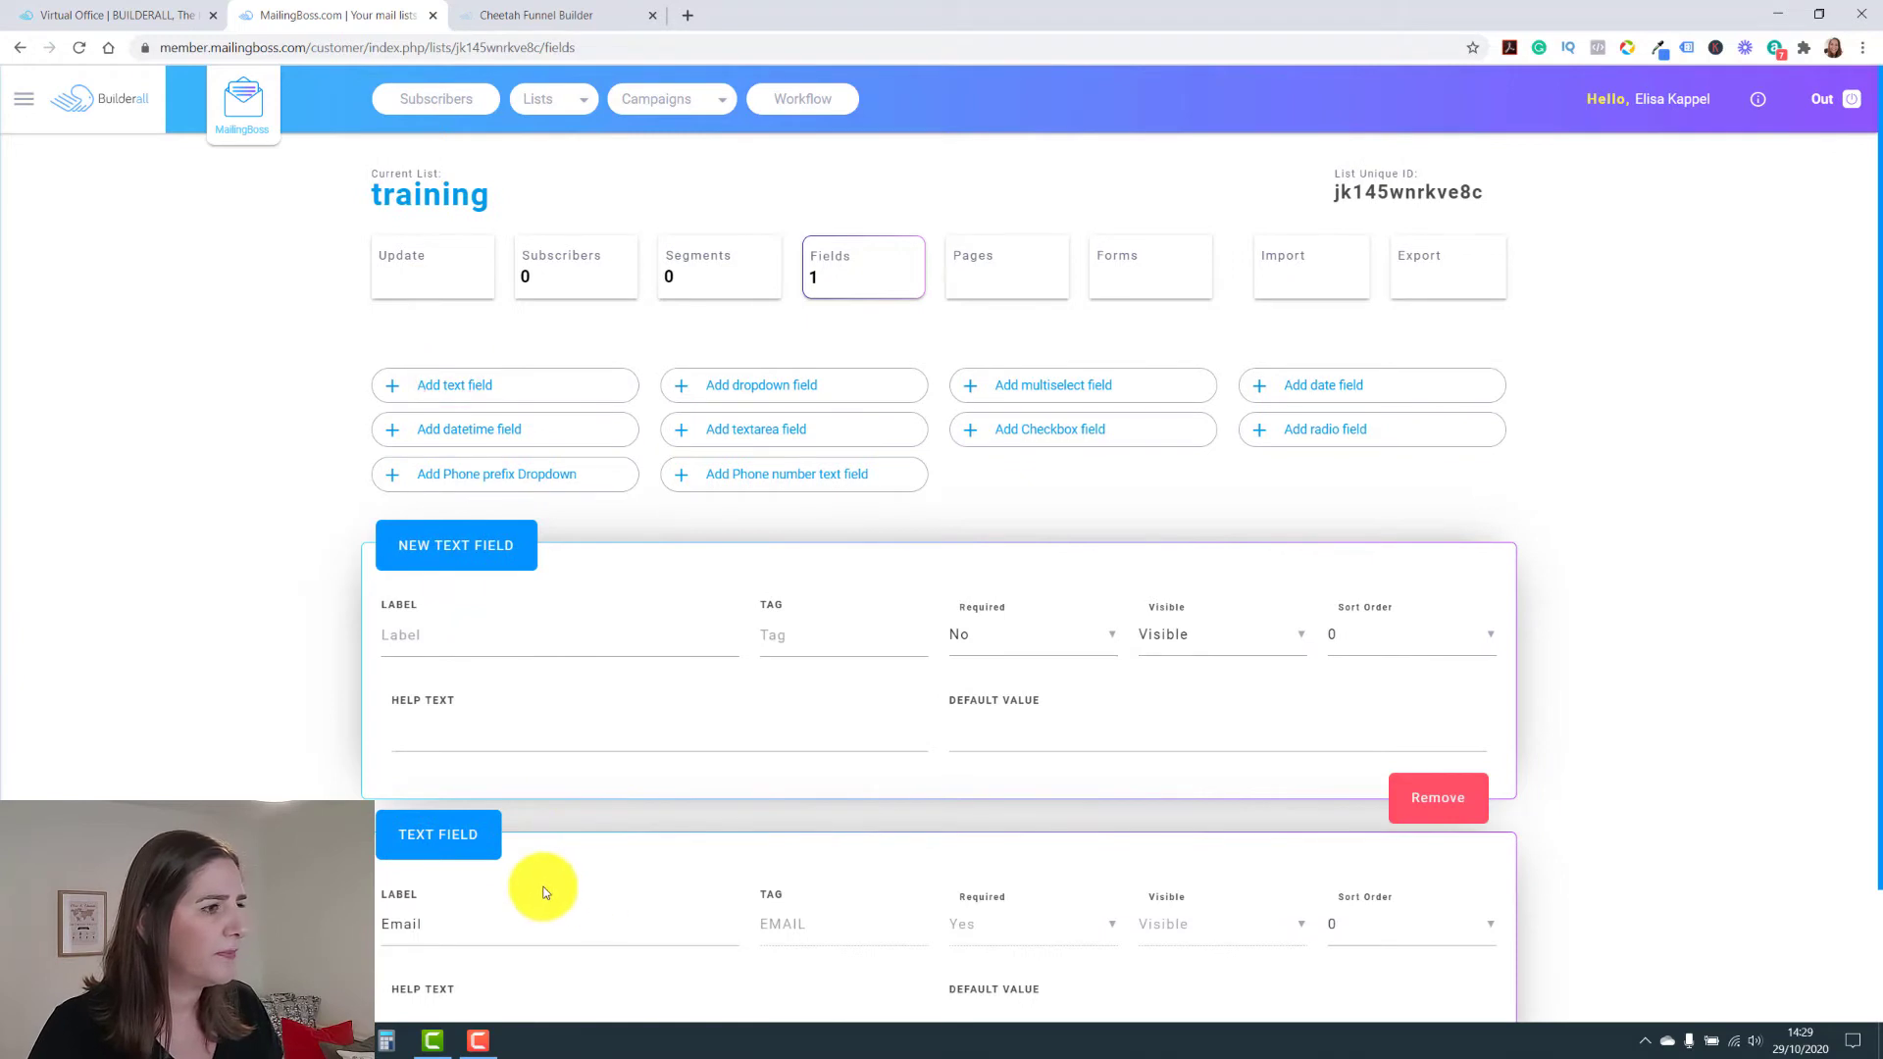
left_click(442, 635)
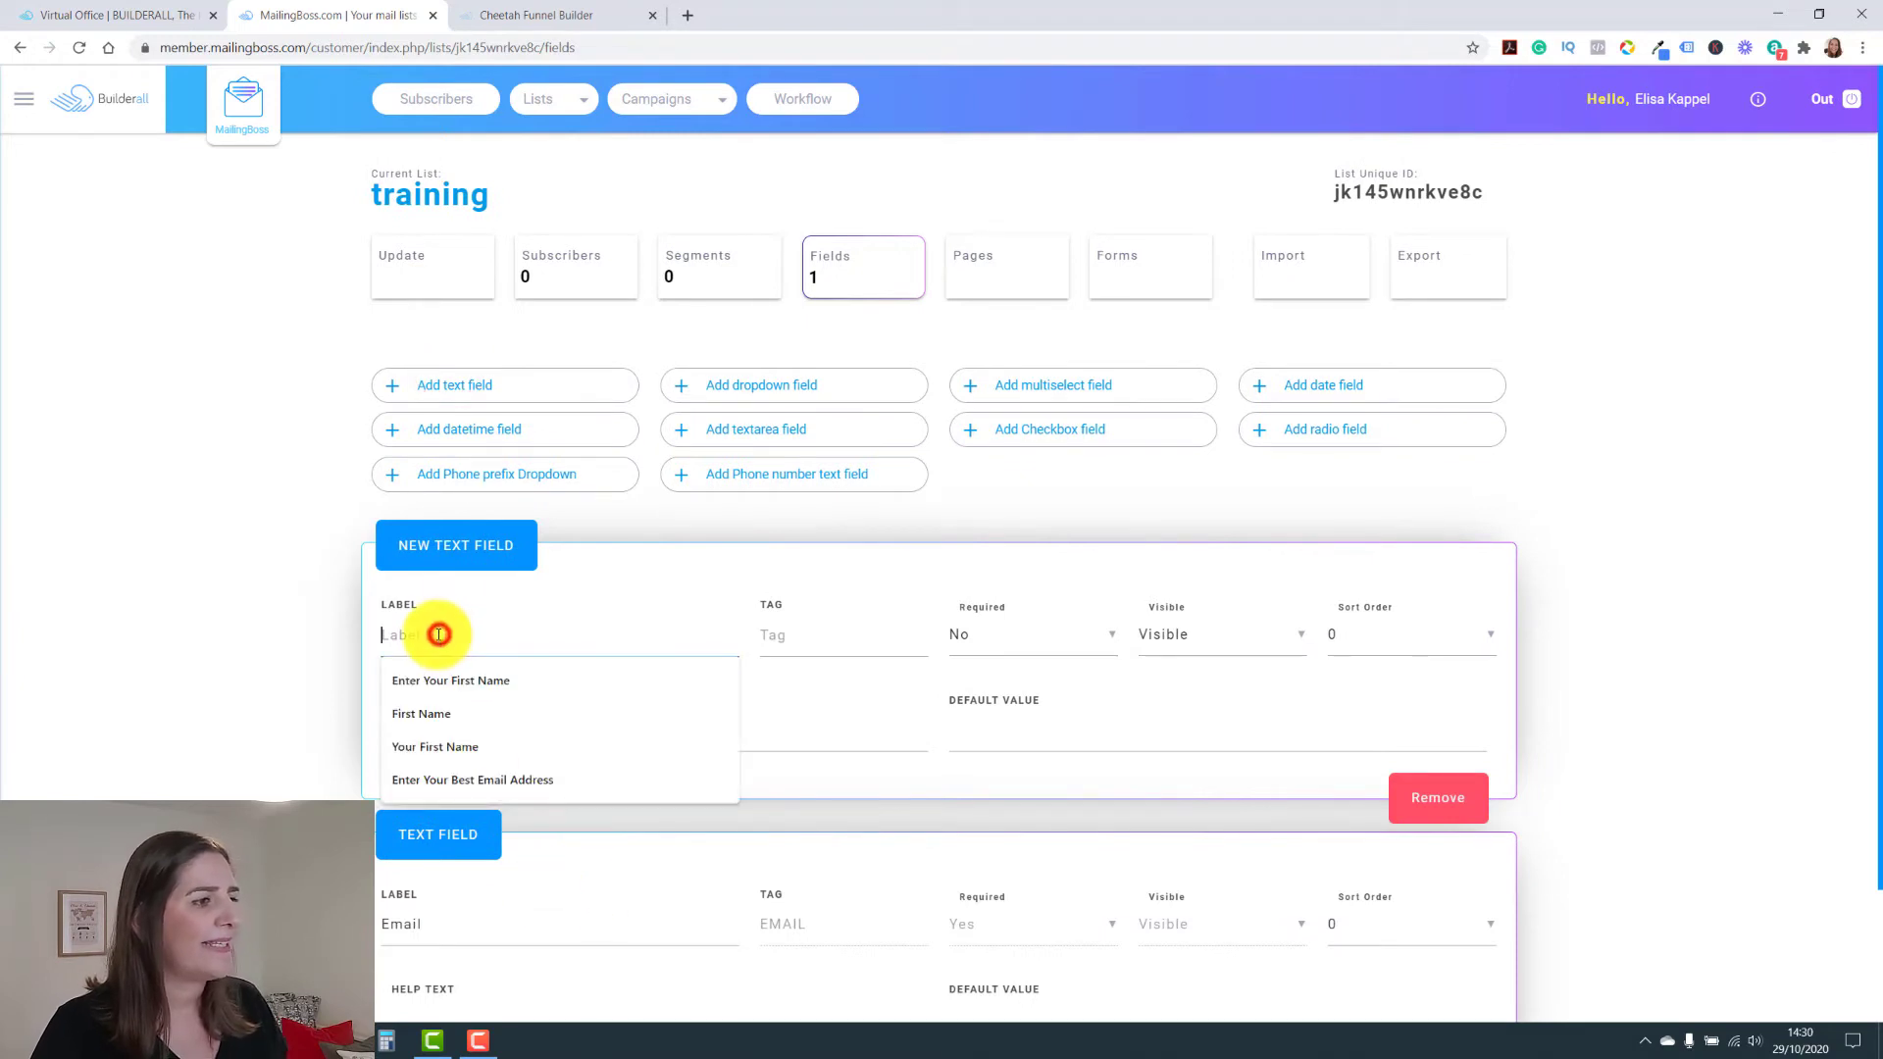
left_click(428, 712)
left_click(778, 634)
type("FNAME")
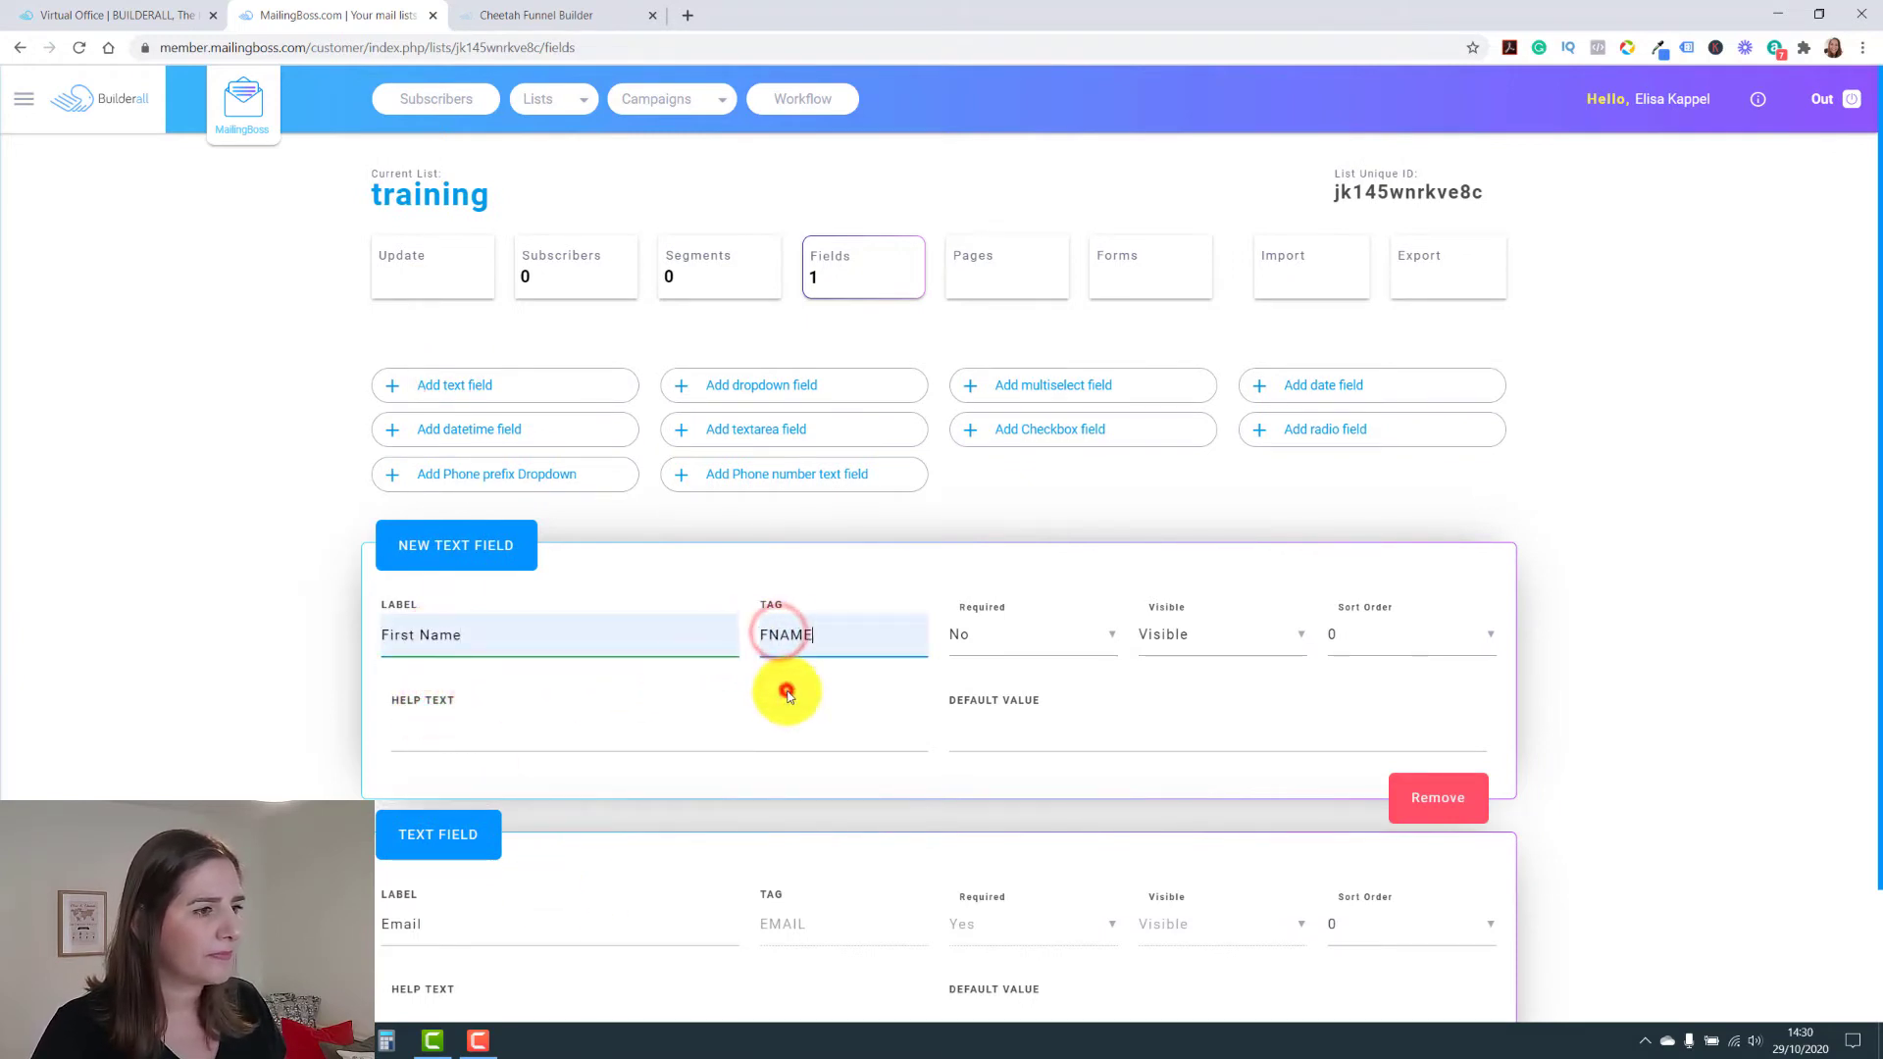
left_click(976, 647)
left_click(971, 638)
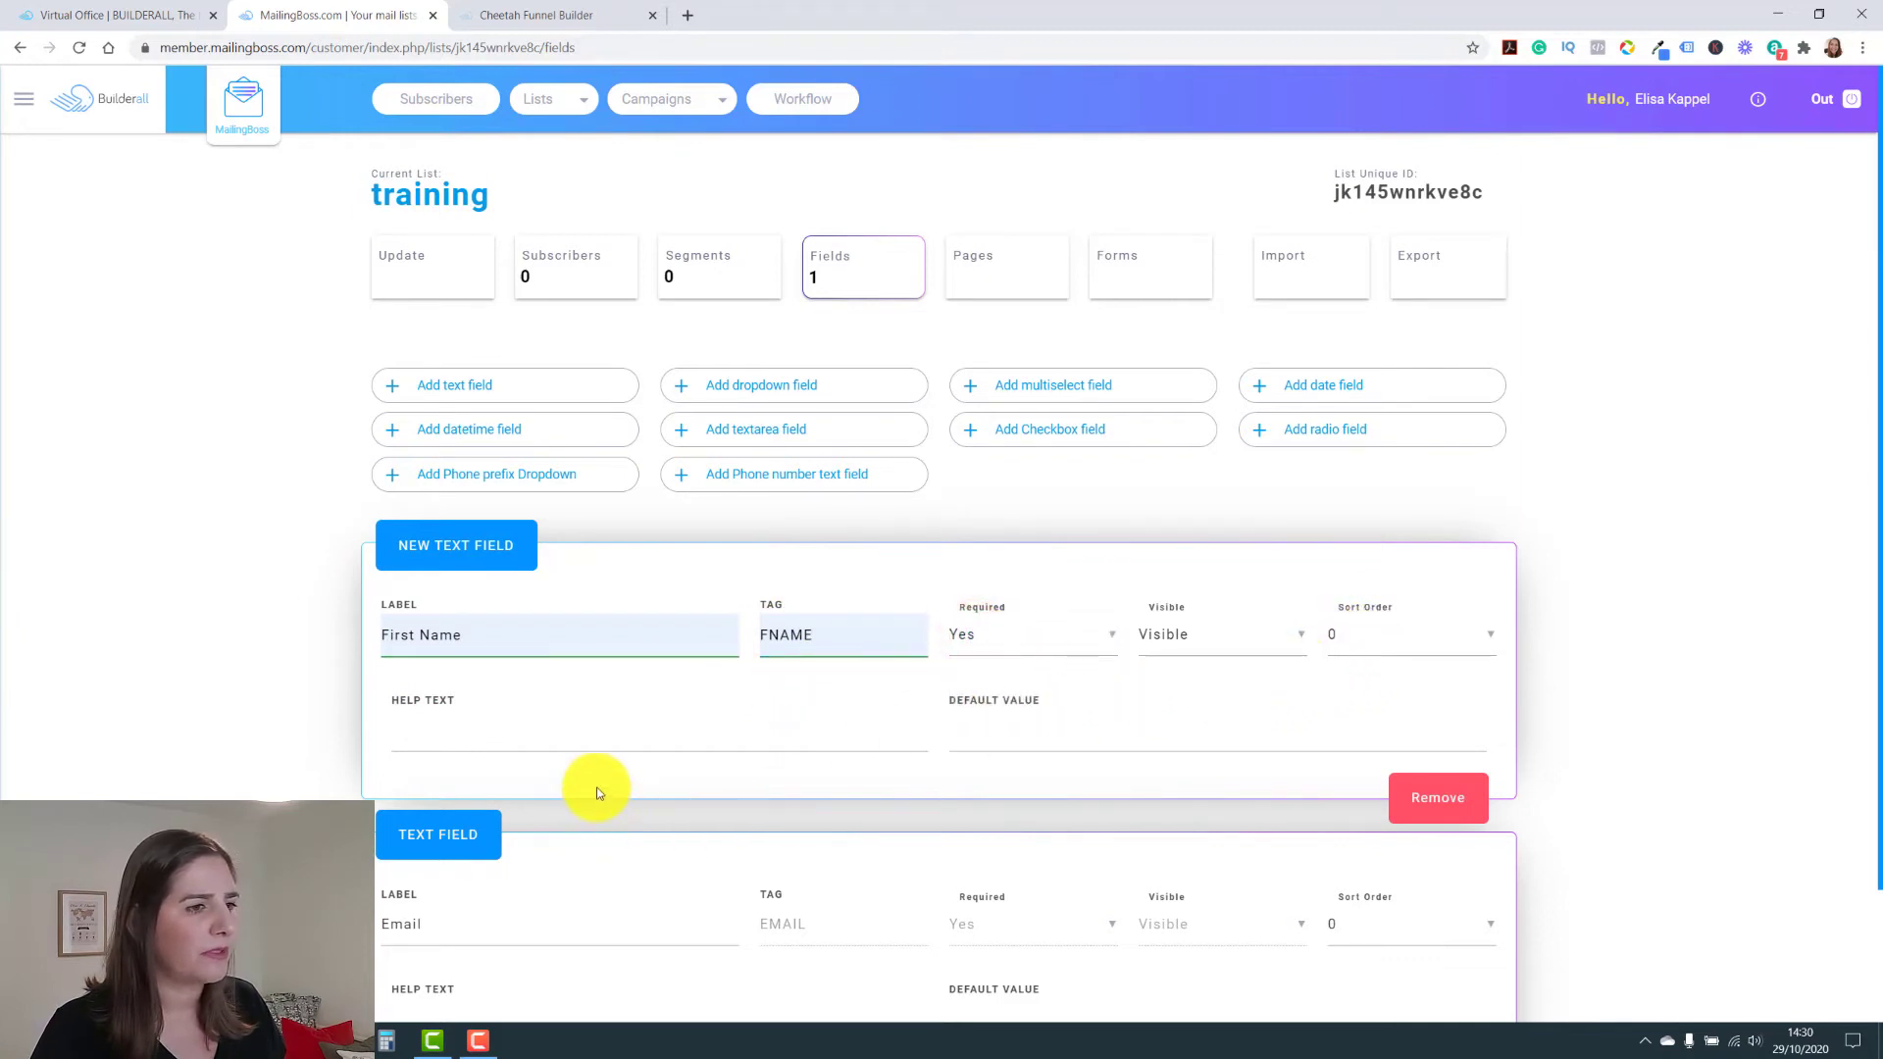
Relabel the email field as "Email Address", set its sort order to 1, and save the list's fields
scroll(599, 792, "down", 2)
left_click(423, 775)
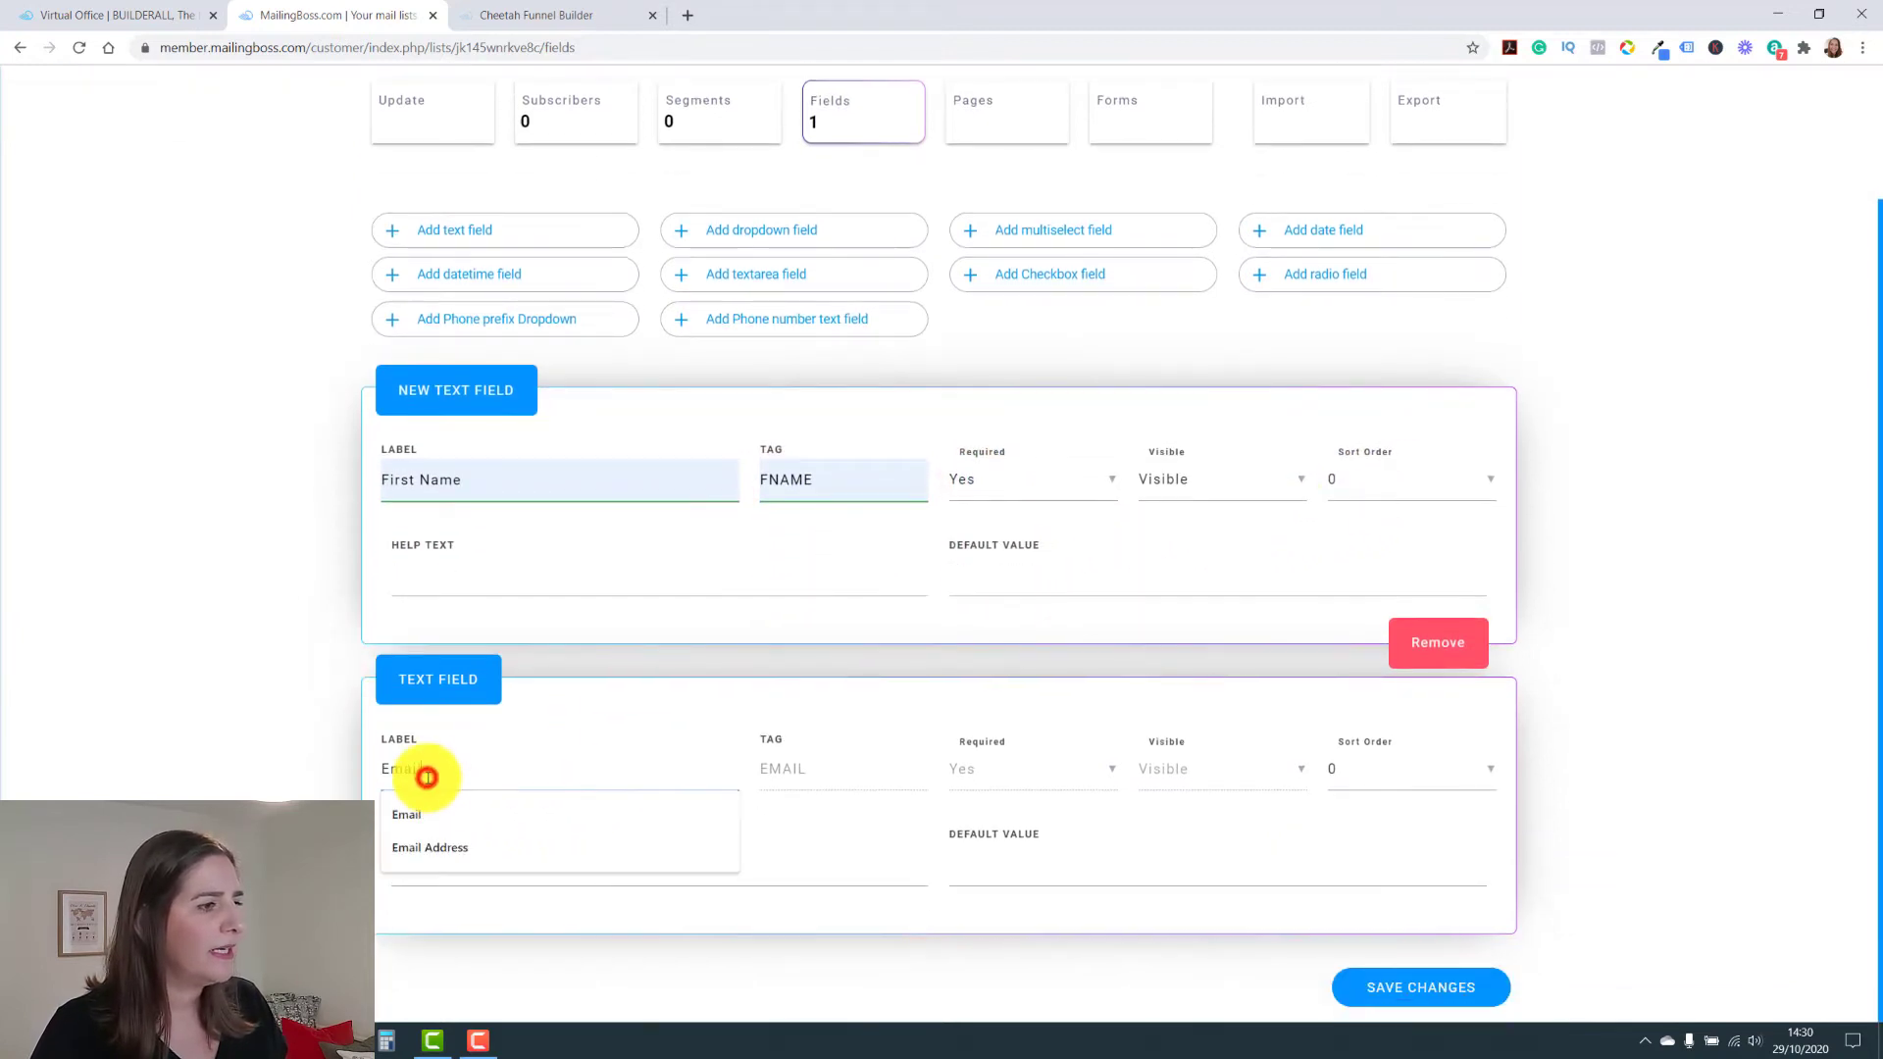
left_click(431, 843)
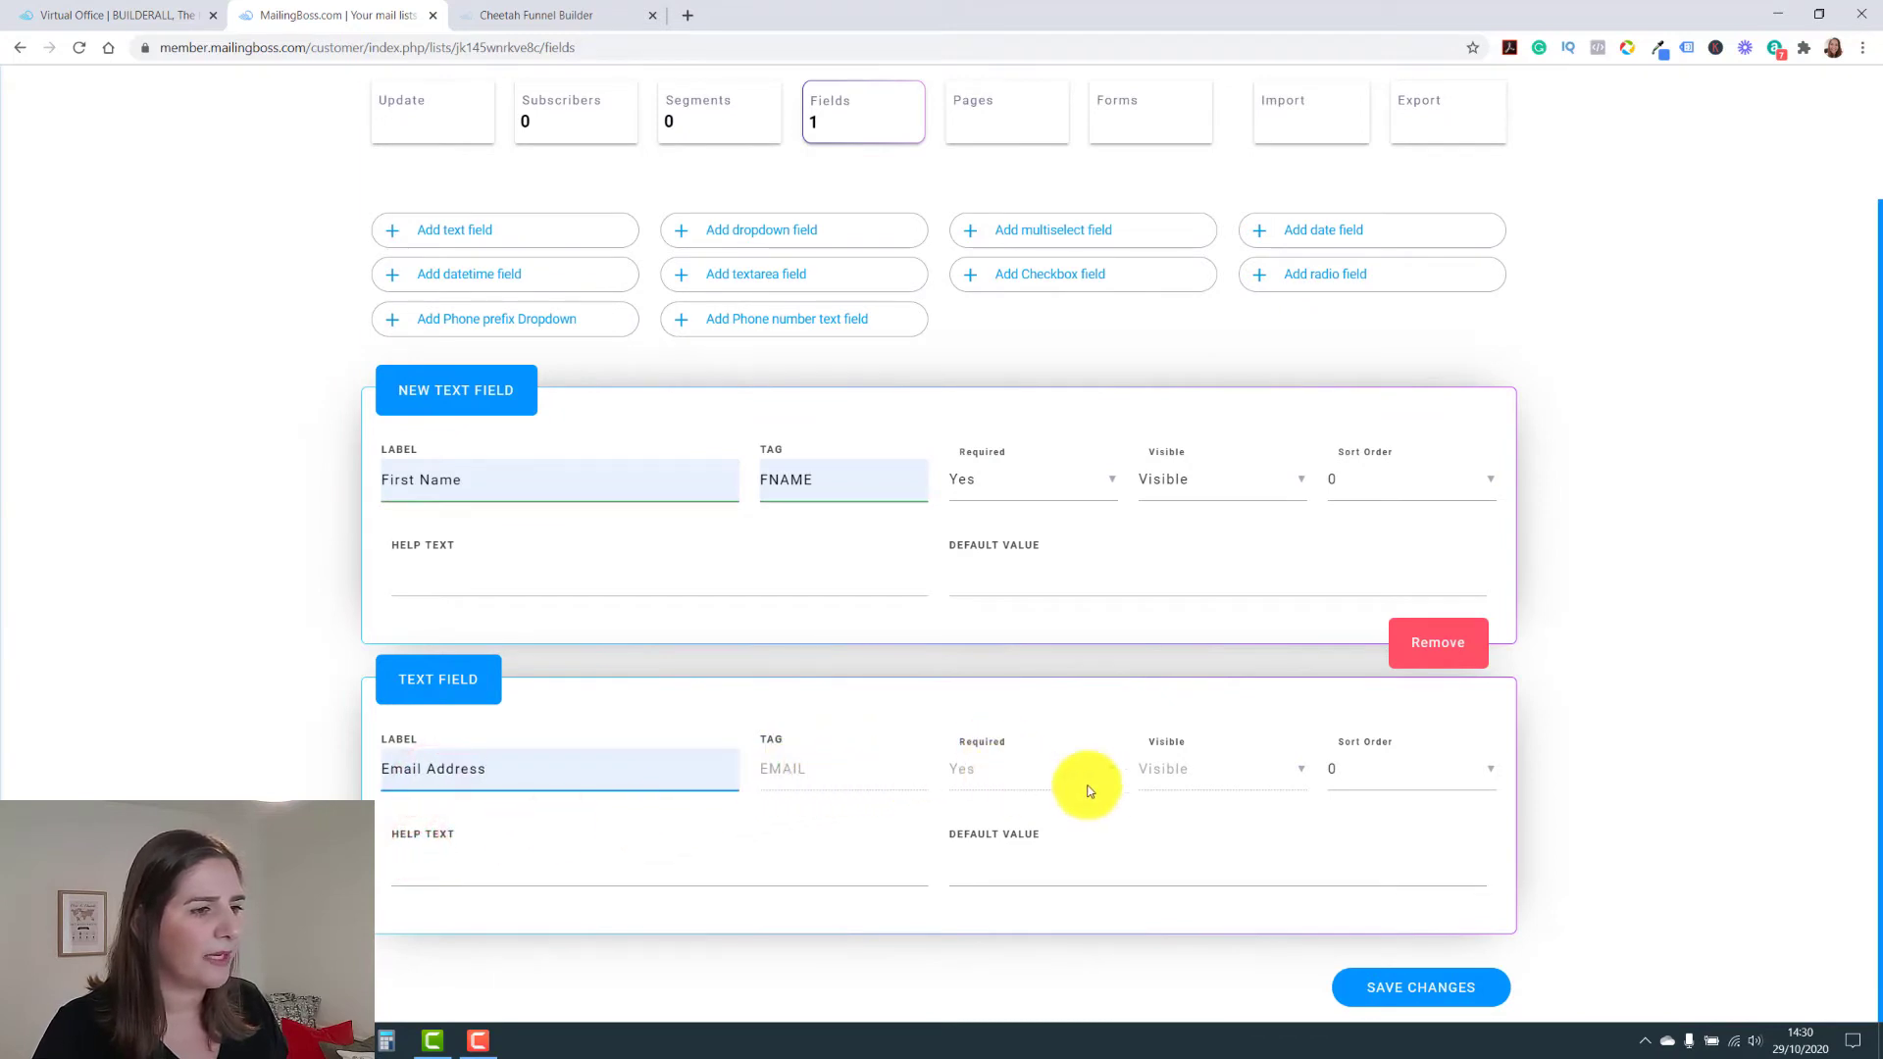
left_click(1400, 766)
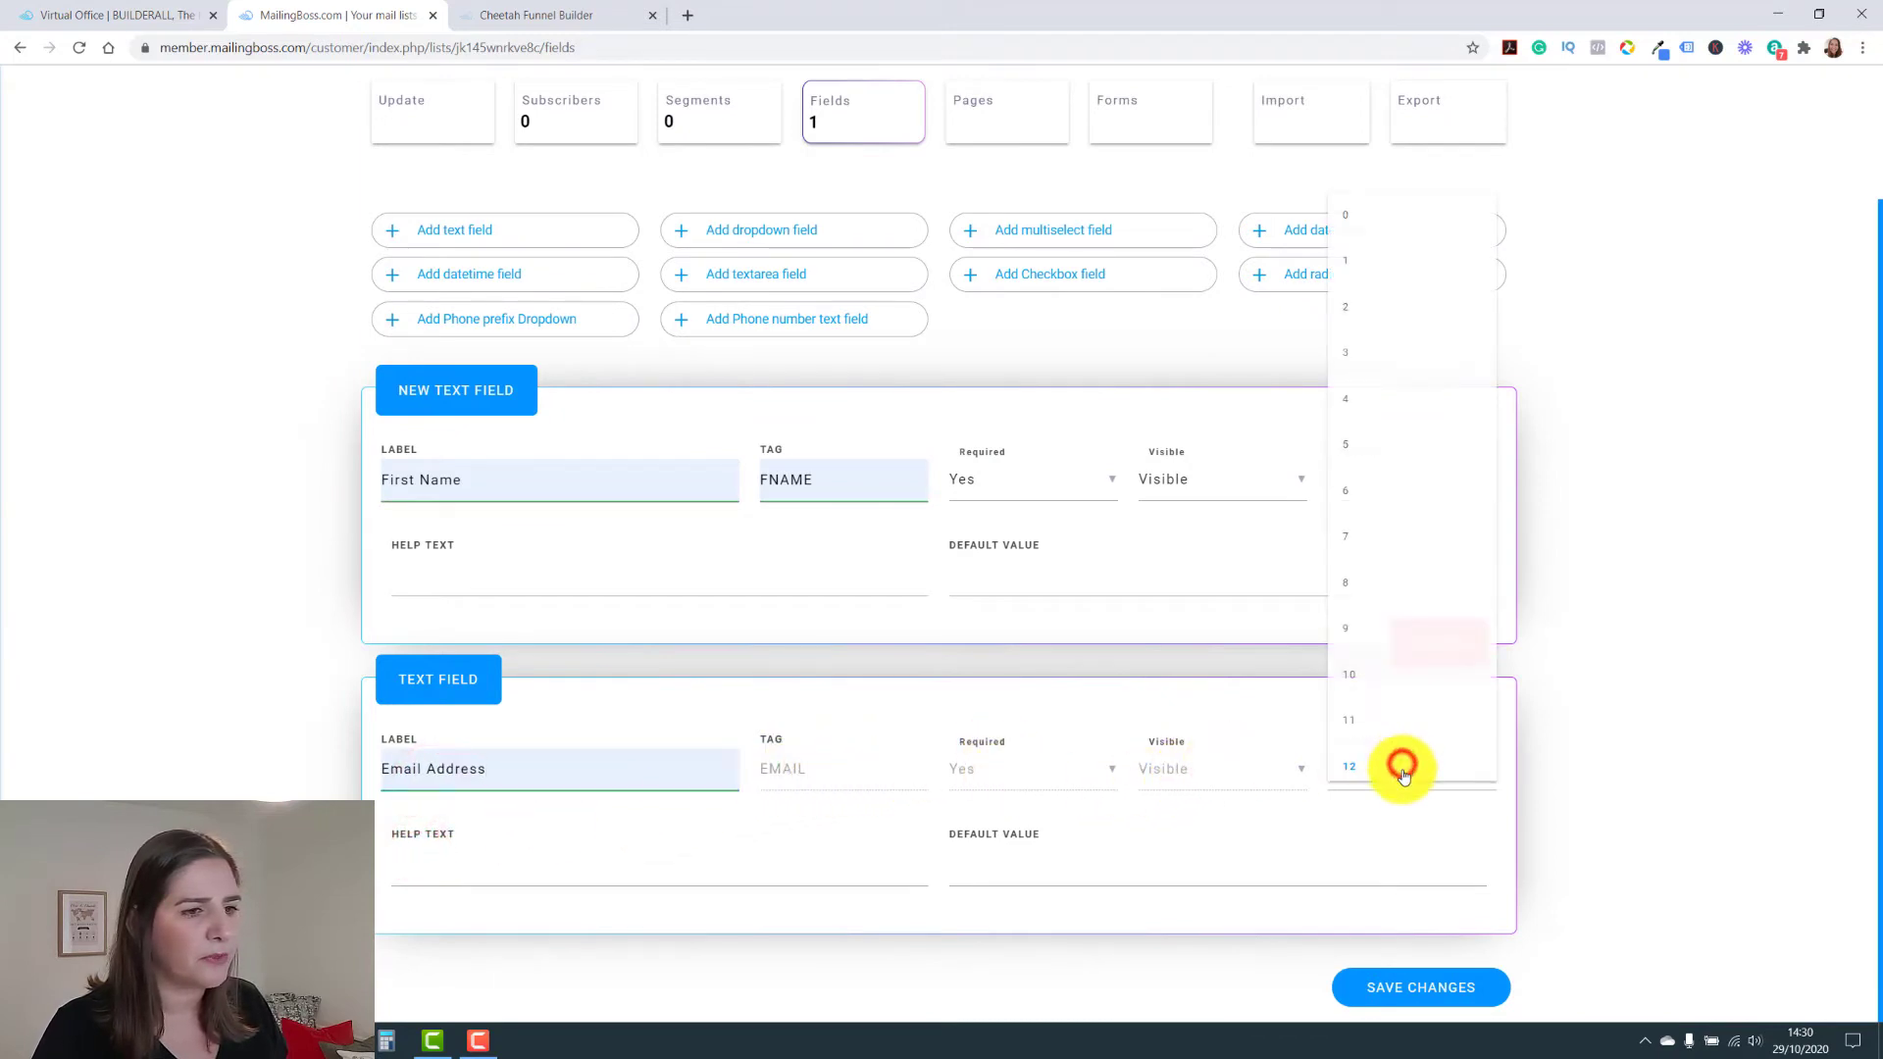
left_click(1363, 261)
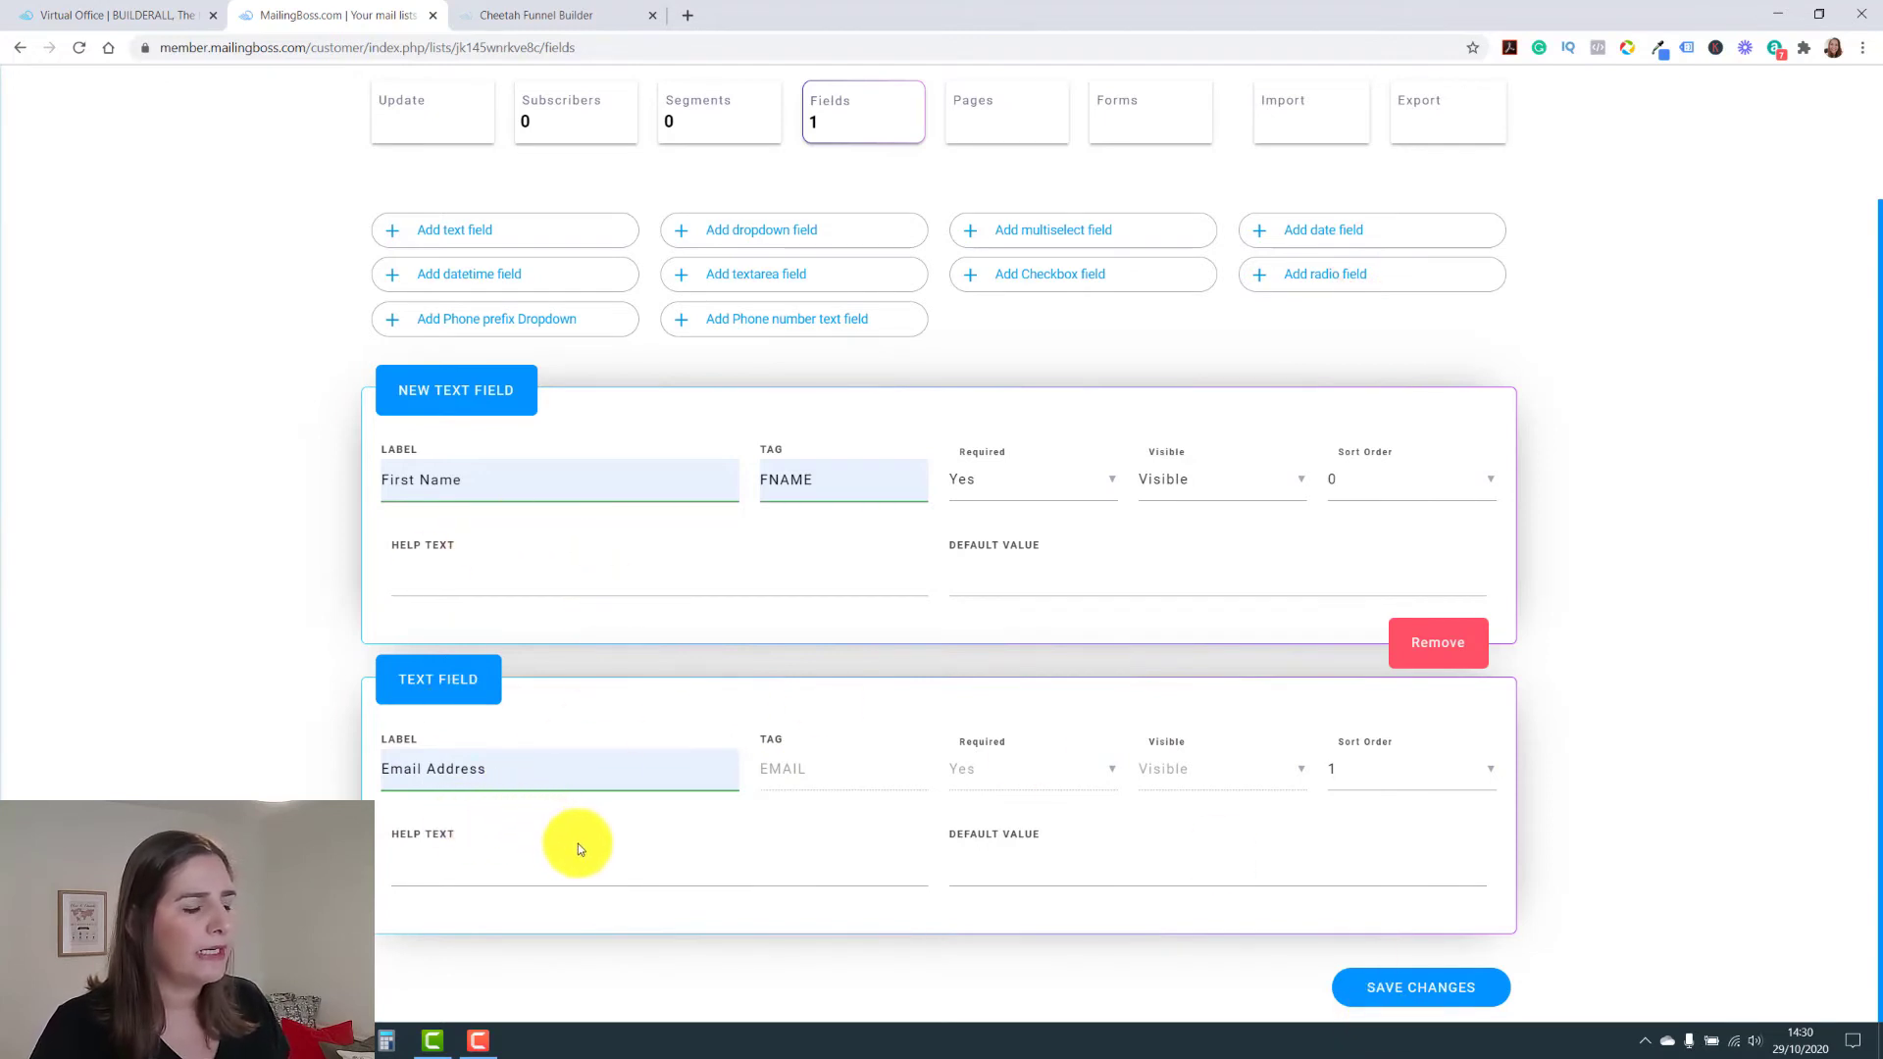
left_click(1404, 990)
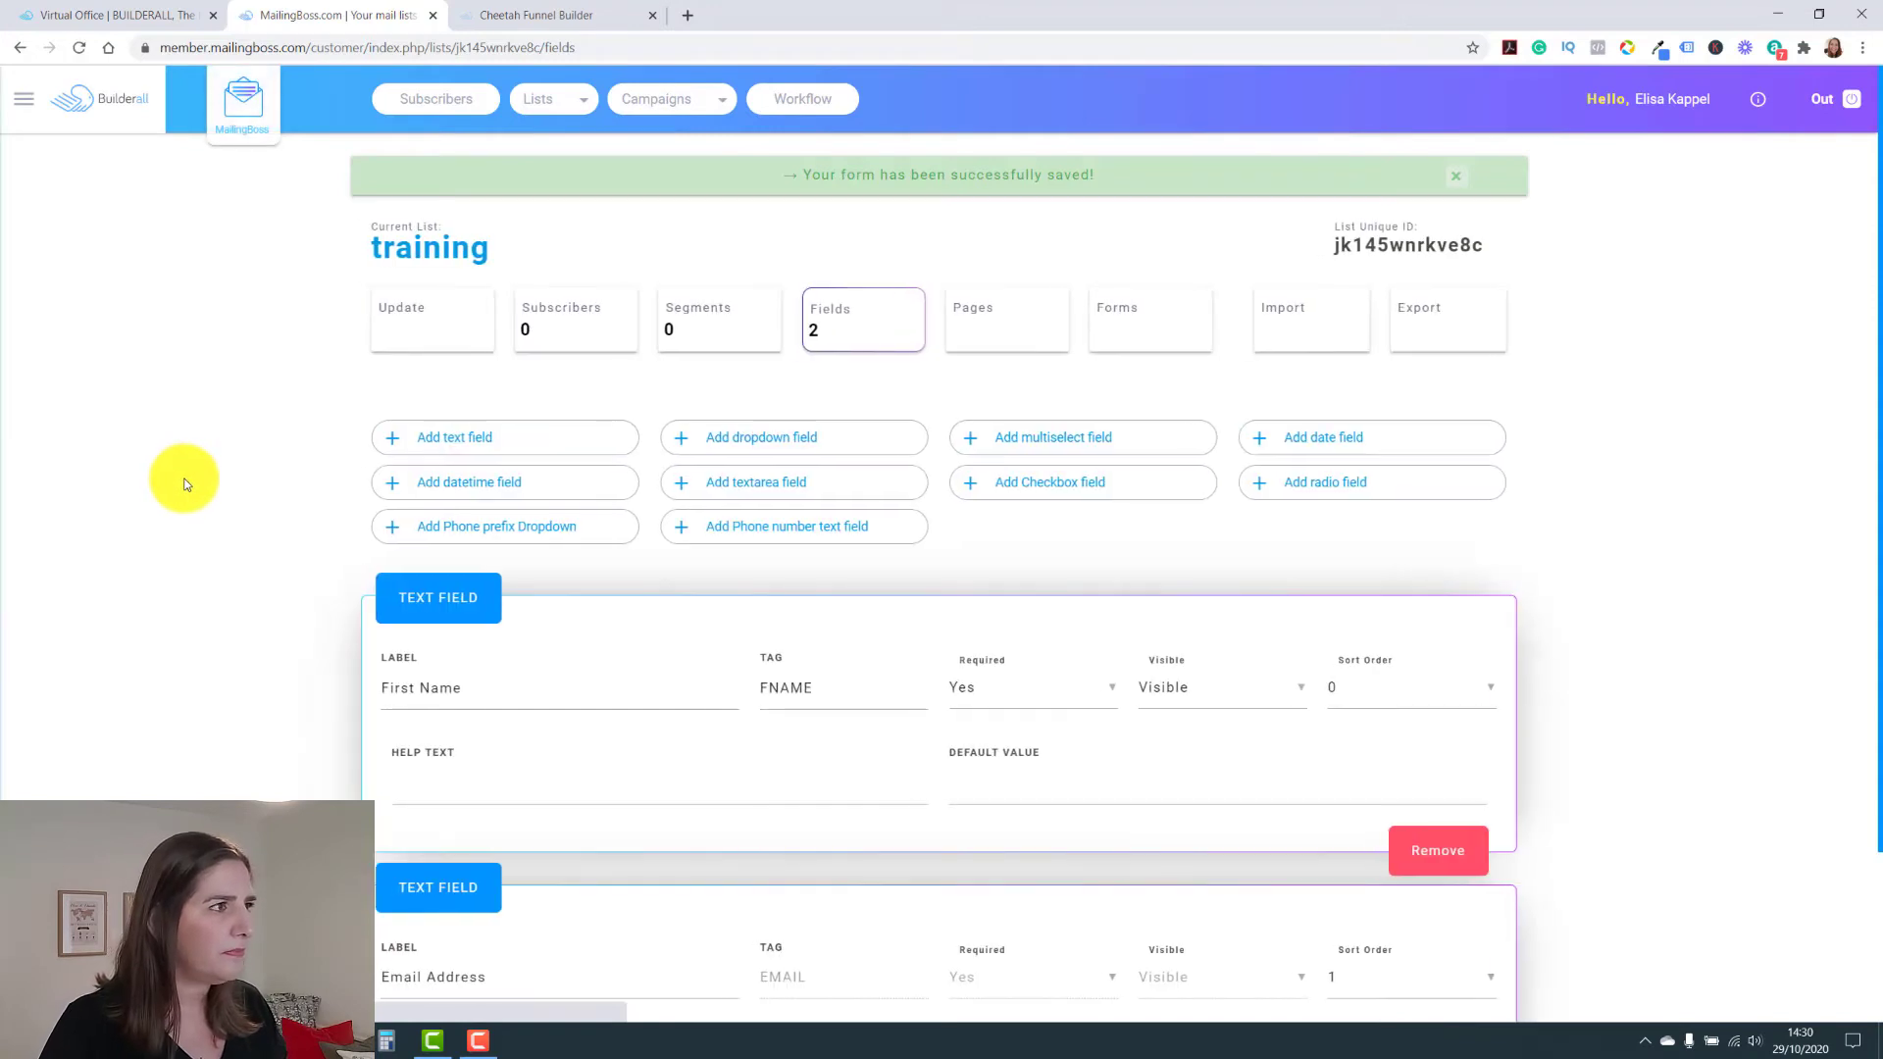
Switch back to Cheetah Funnel Builder, save the funnel and generate its site, then open the website dashboard, skipping the tour
left_click(546, 10)
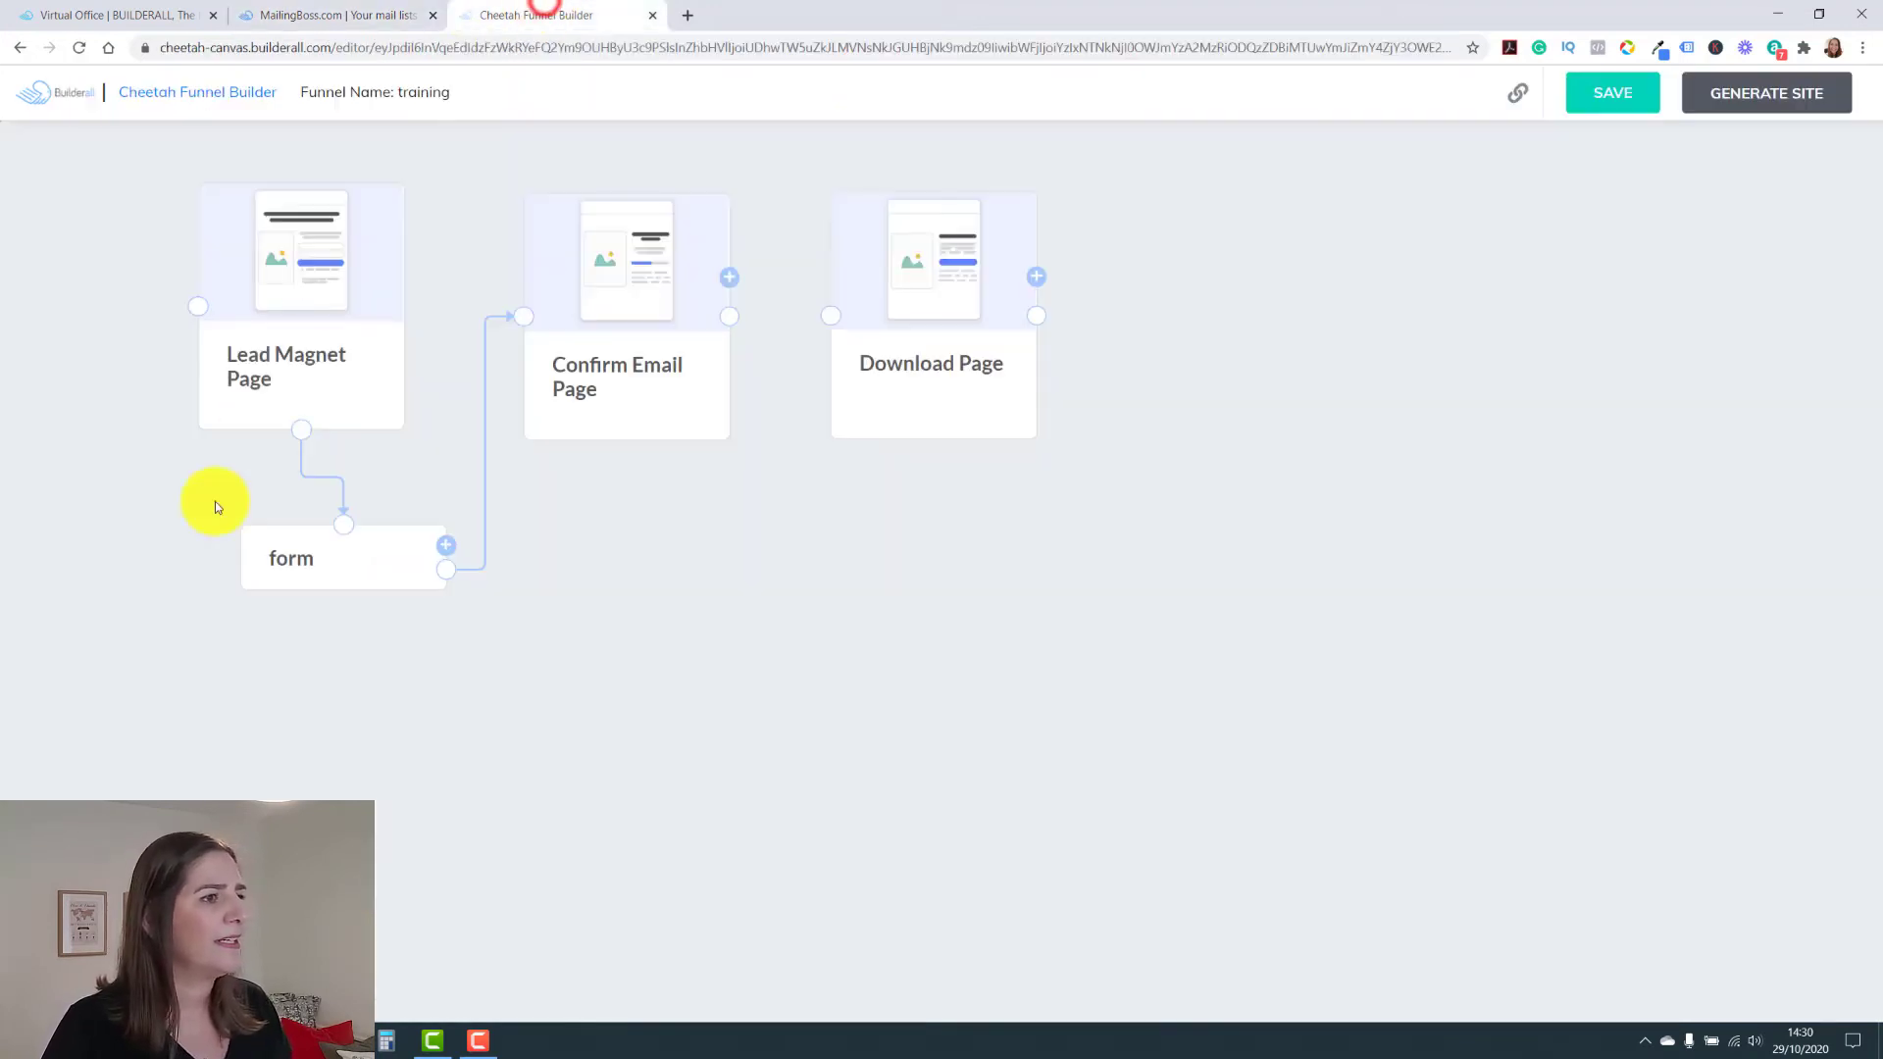
left_click(1611, 92)
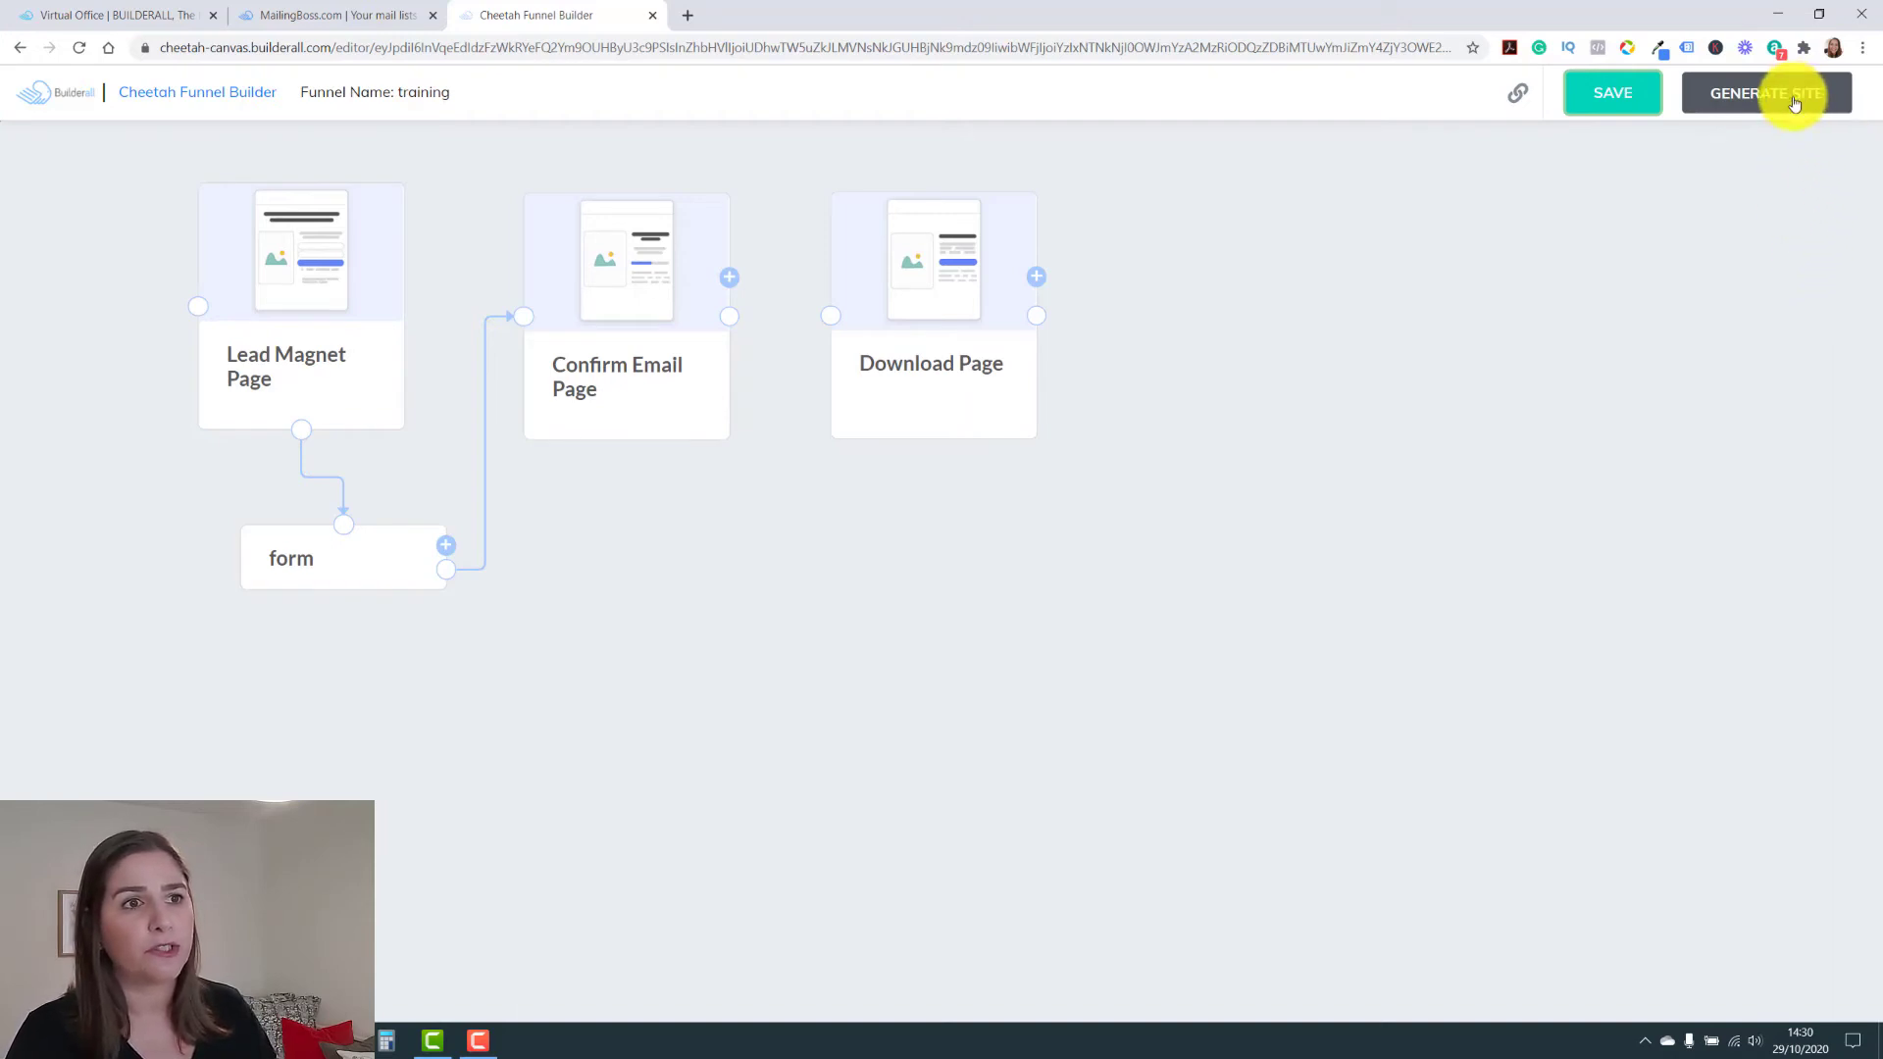
left_click(1758, 93)
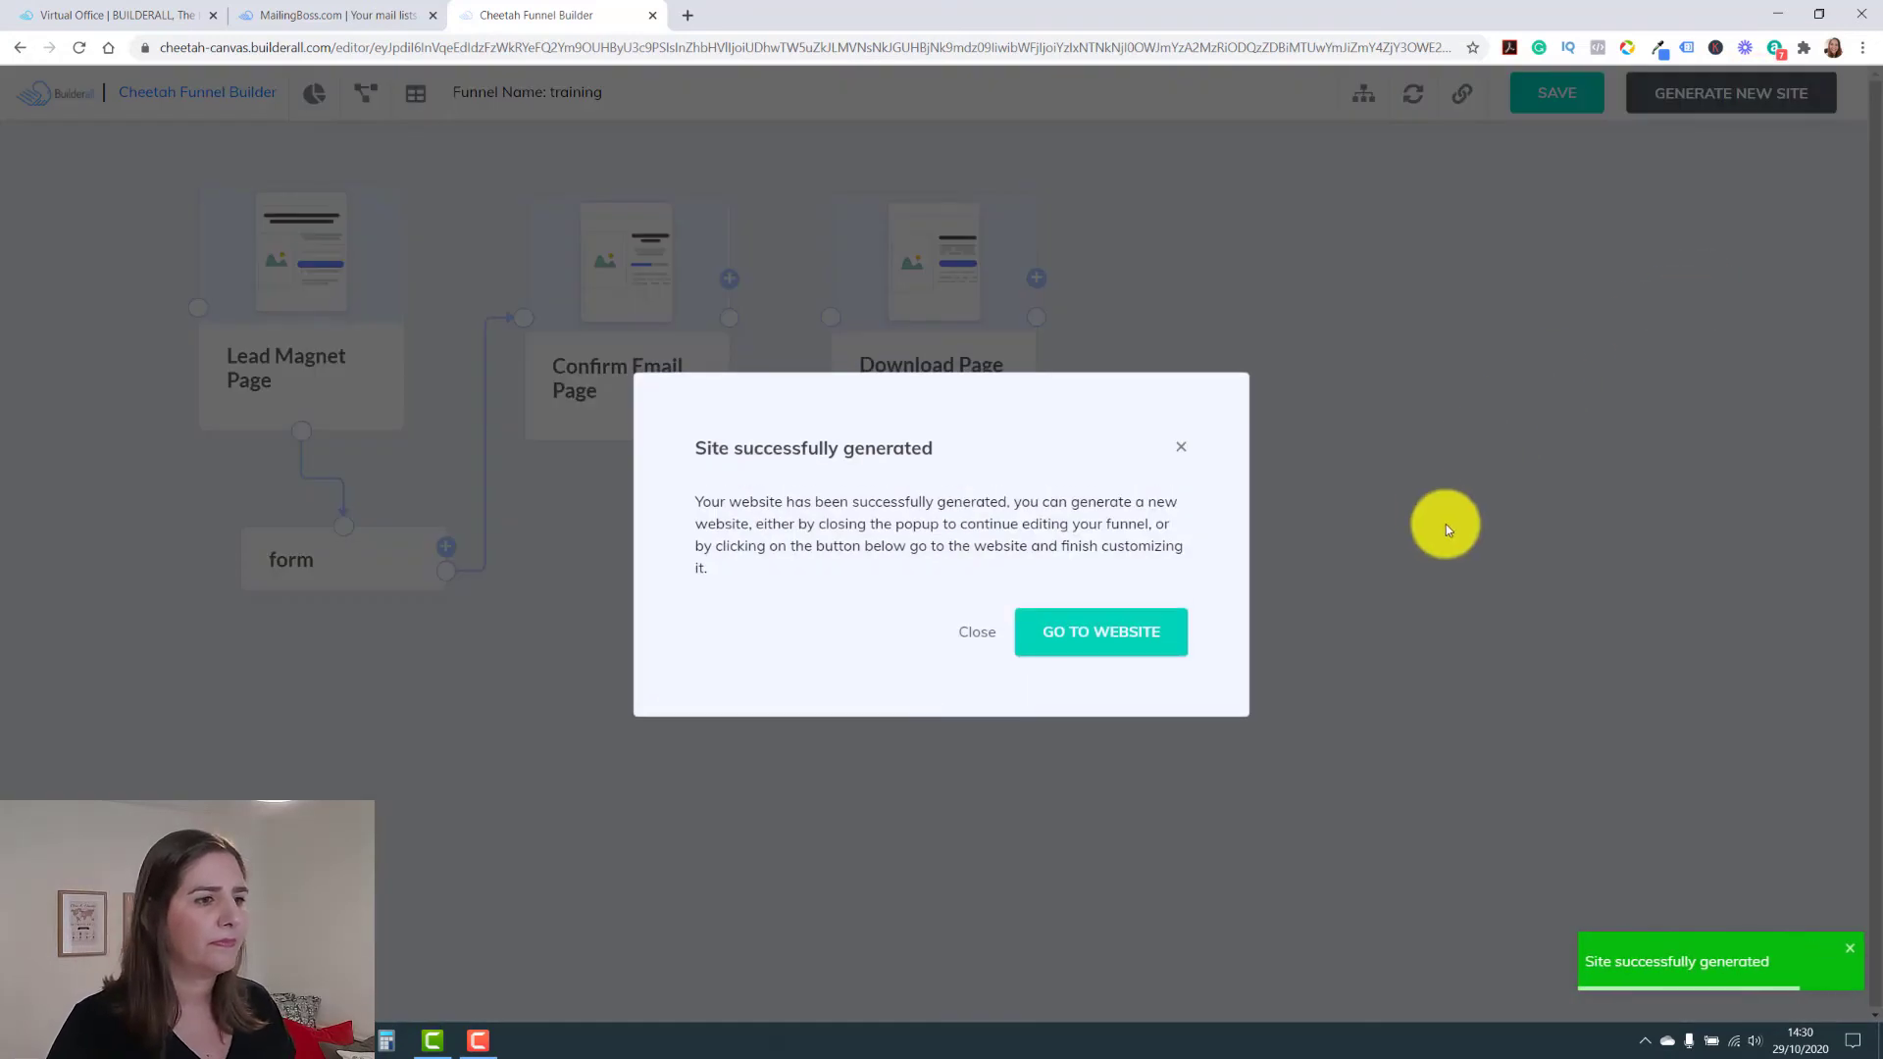
left_click(1102, 633)
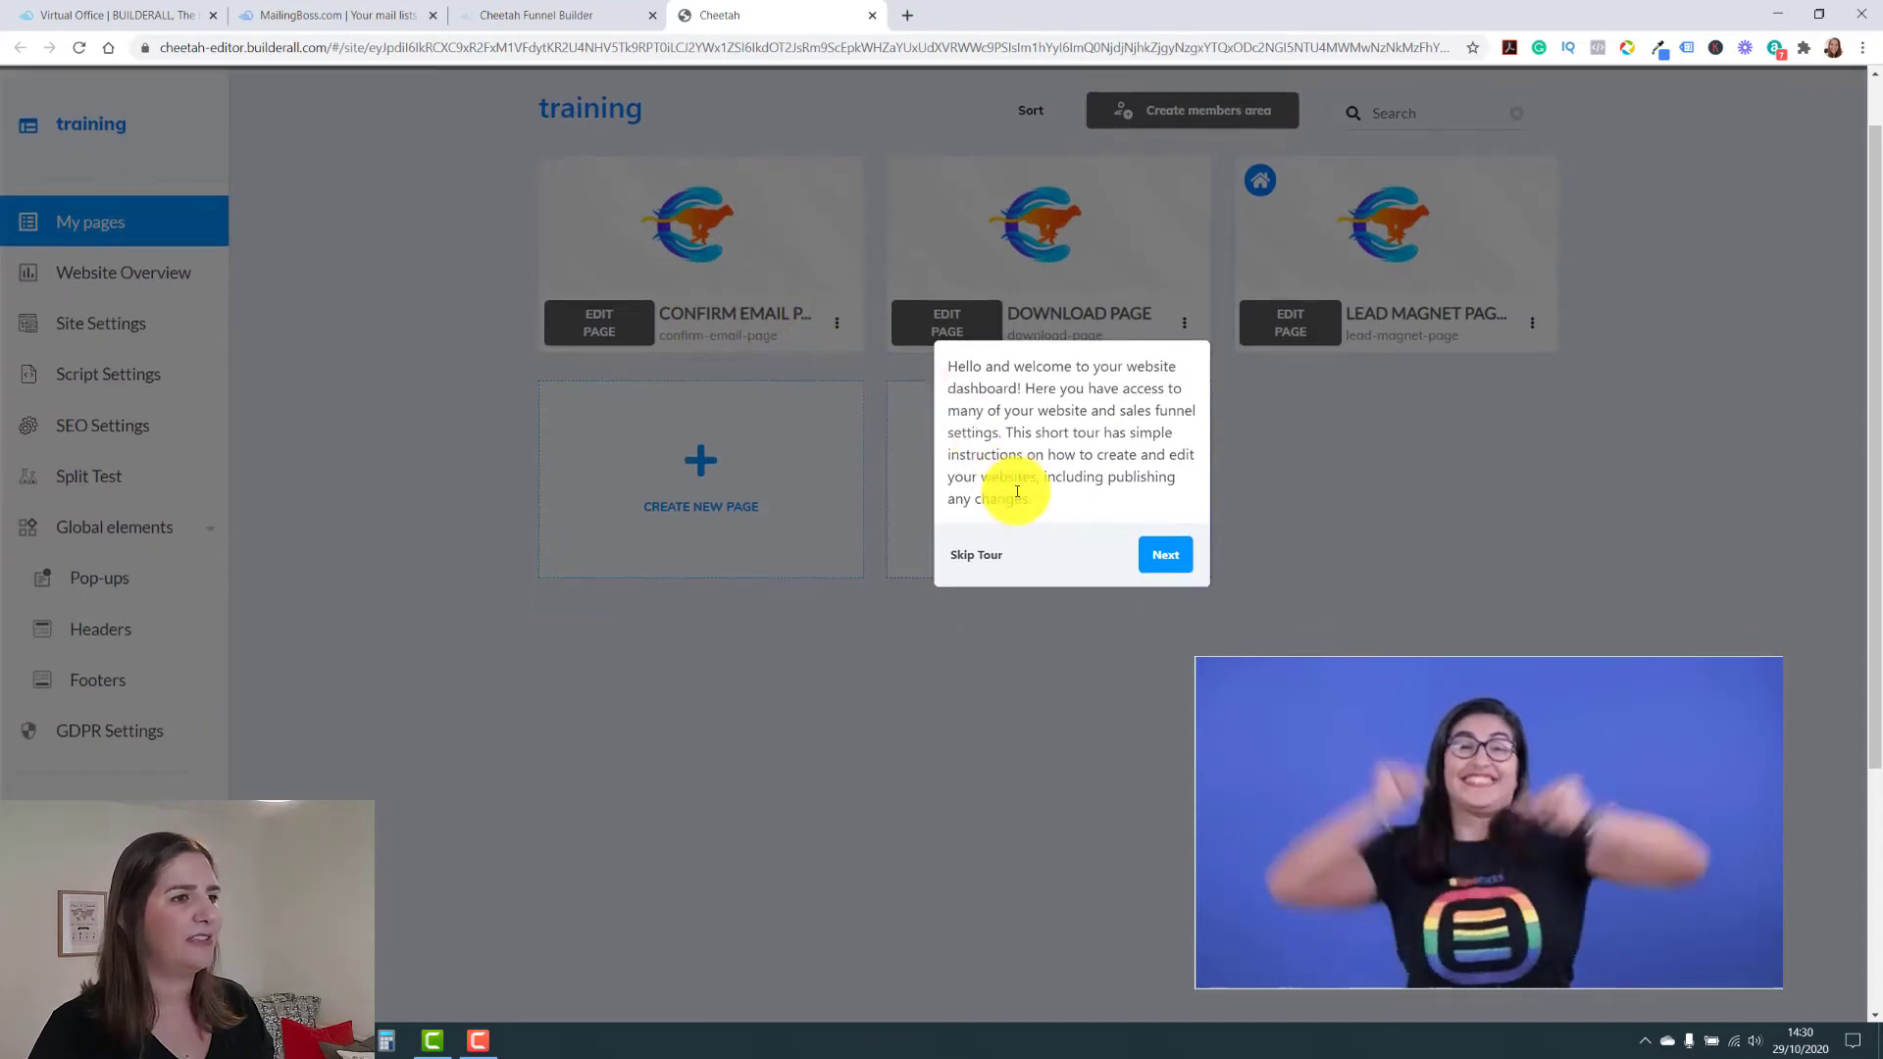
left_click(989, 555)
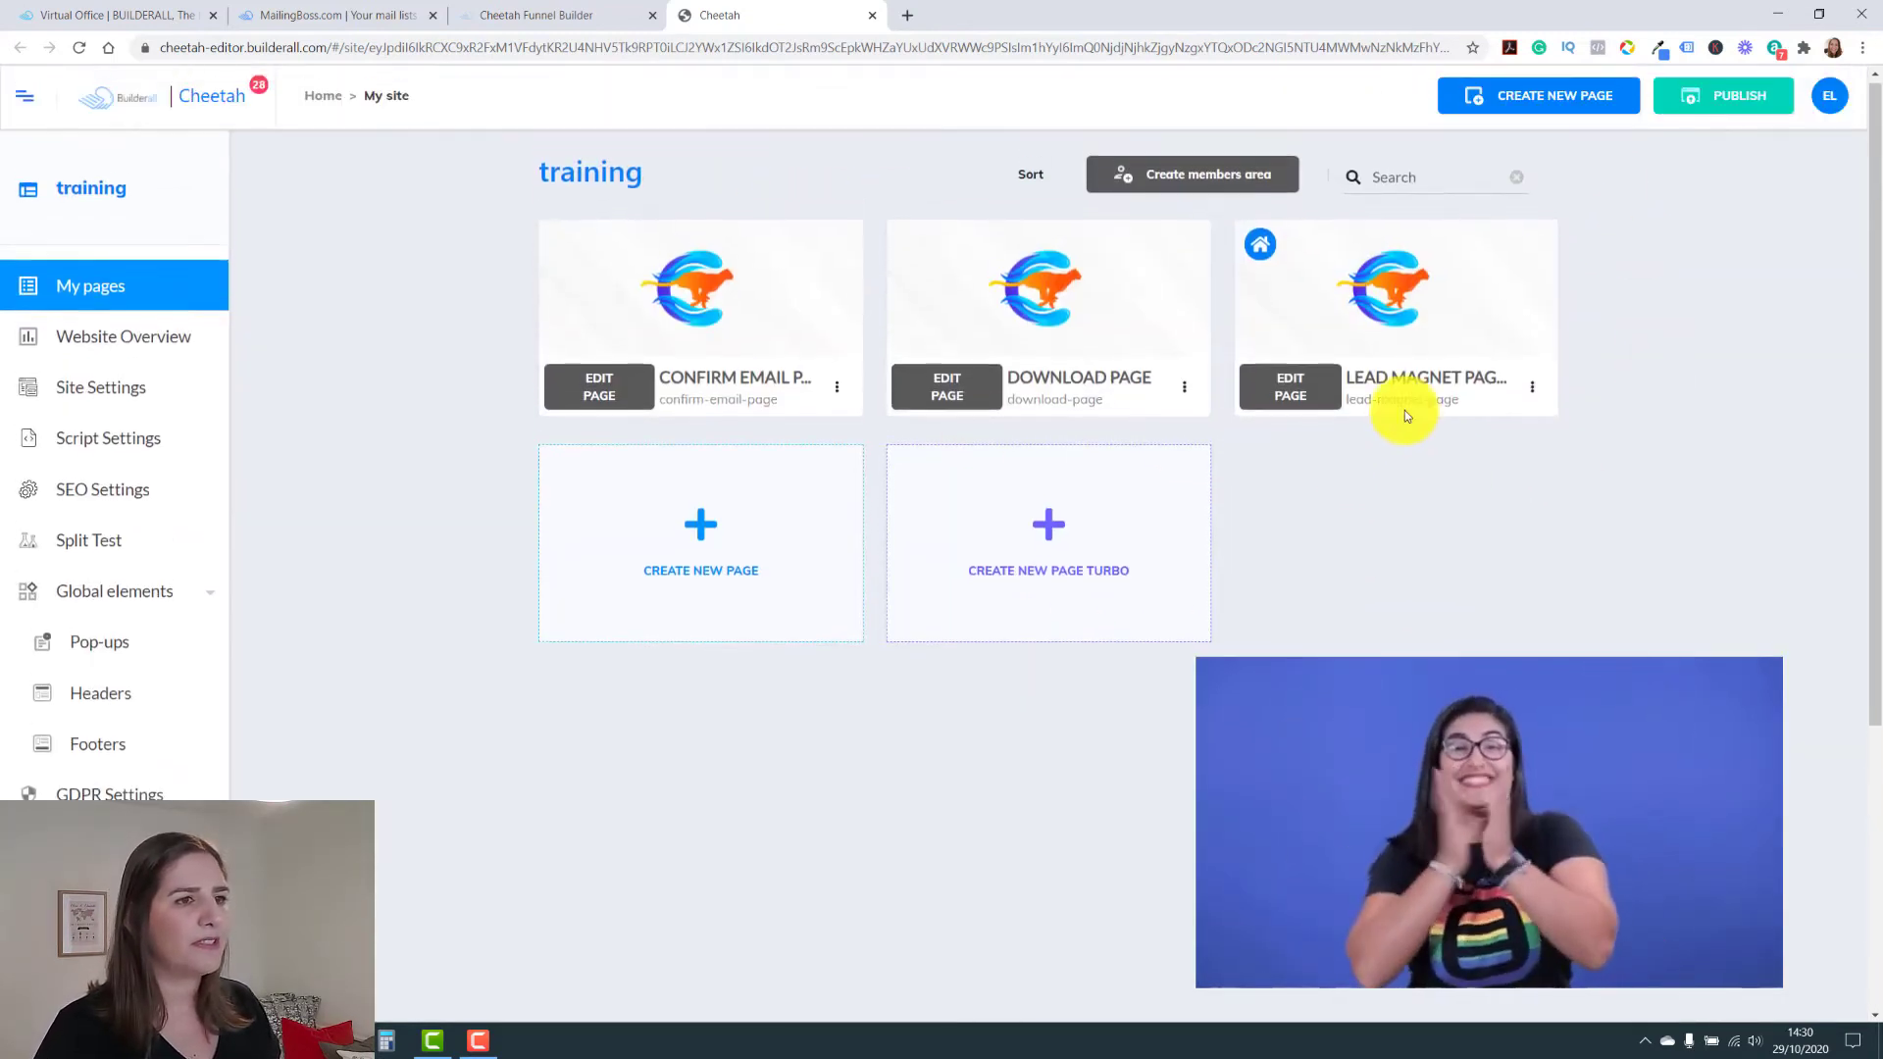
Open the Lead Magnet Page and the Confirm Email Page from the site's pages for editing
left_click(1296, 386)
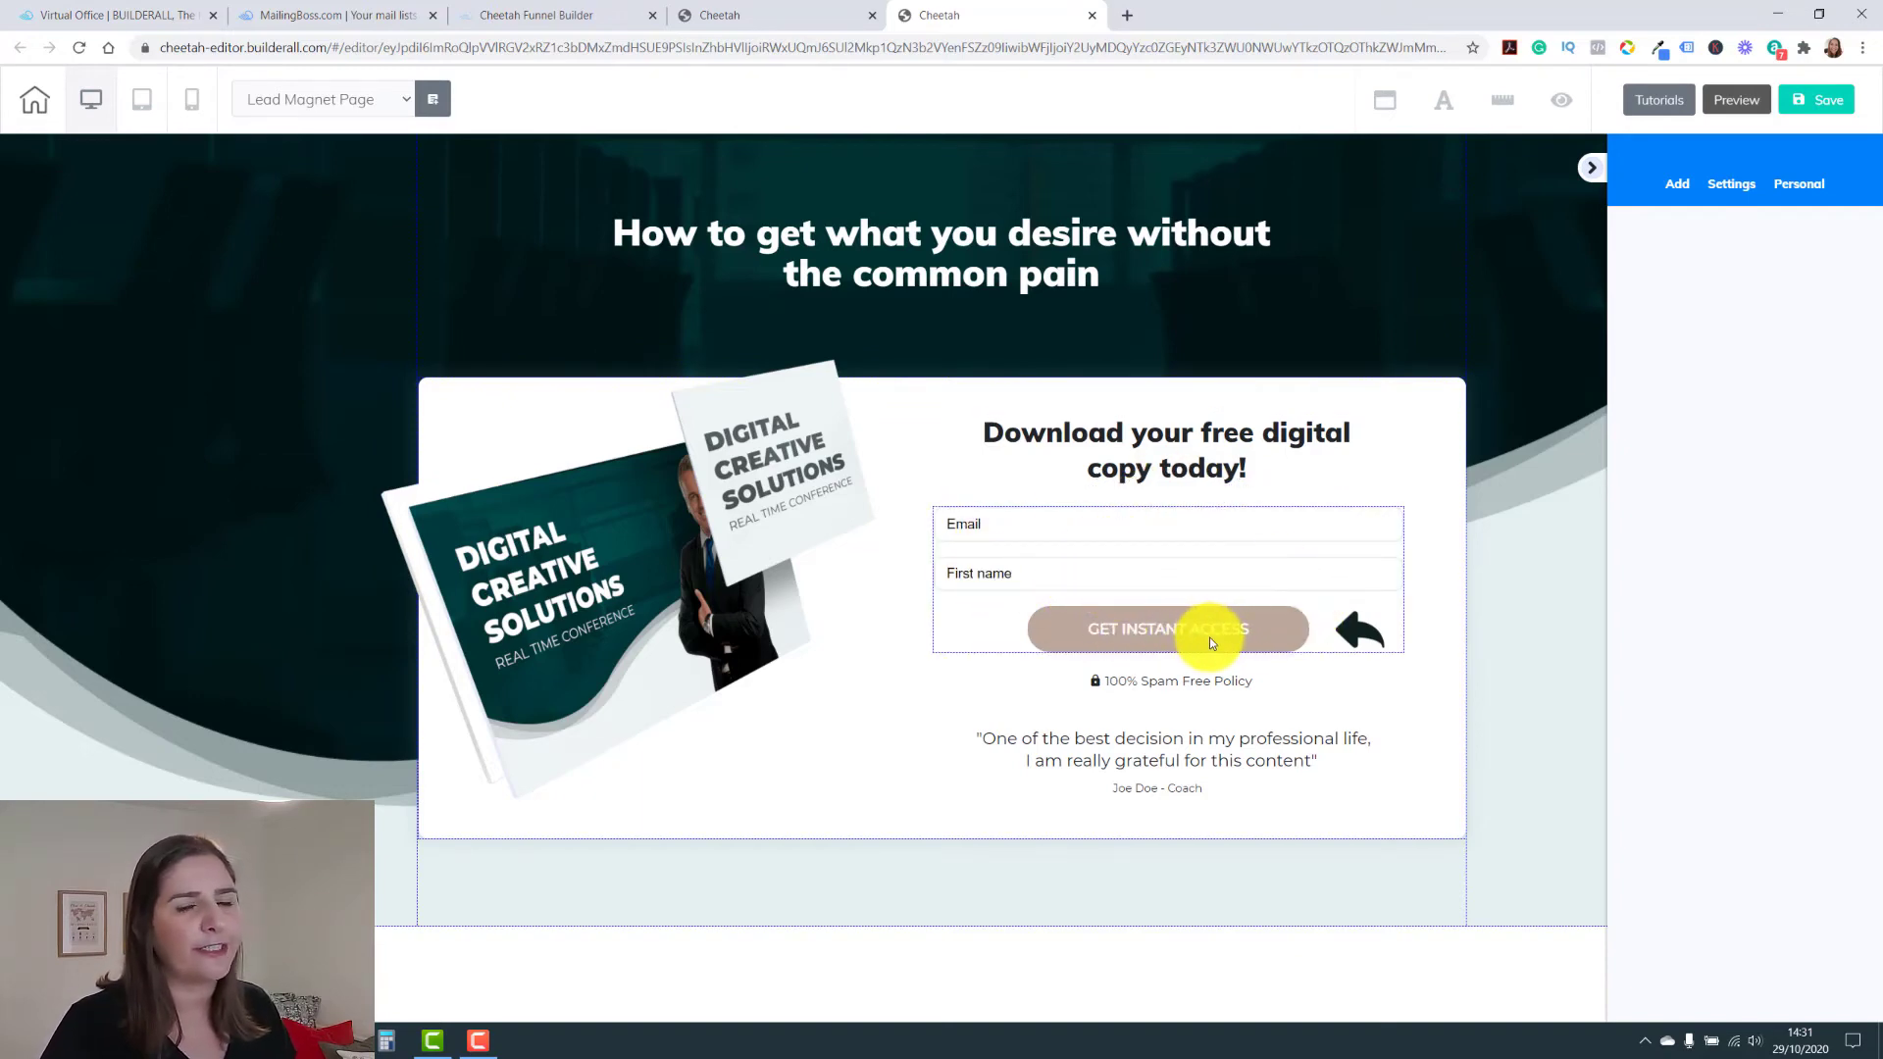
left_click(716, 15)
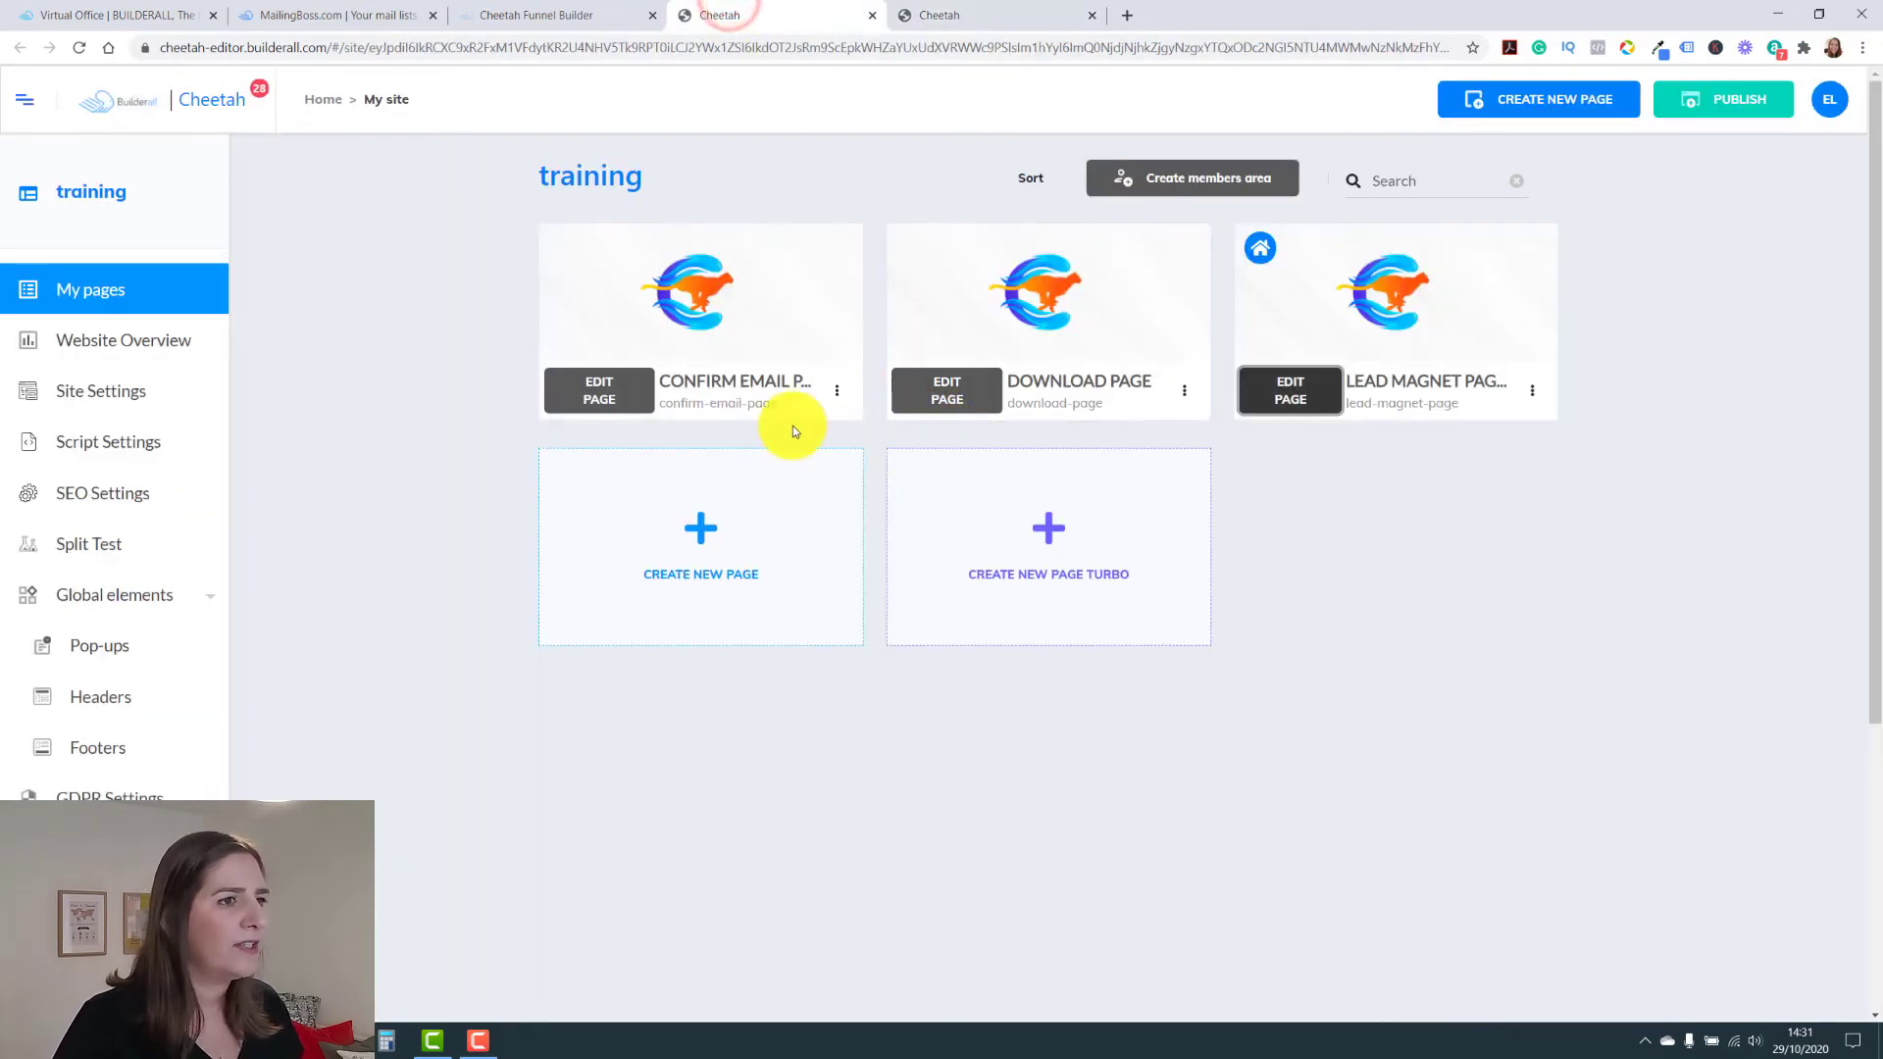
left_click(583, 388)
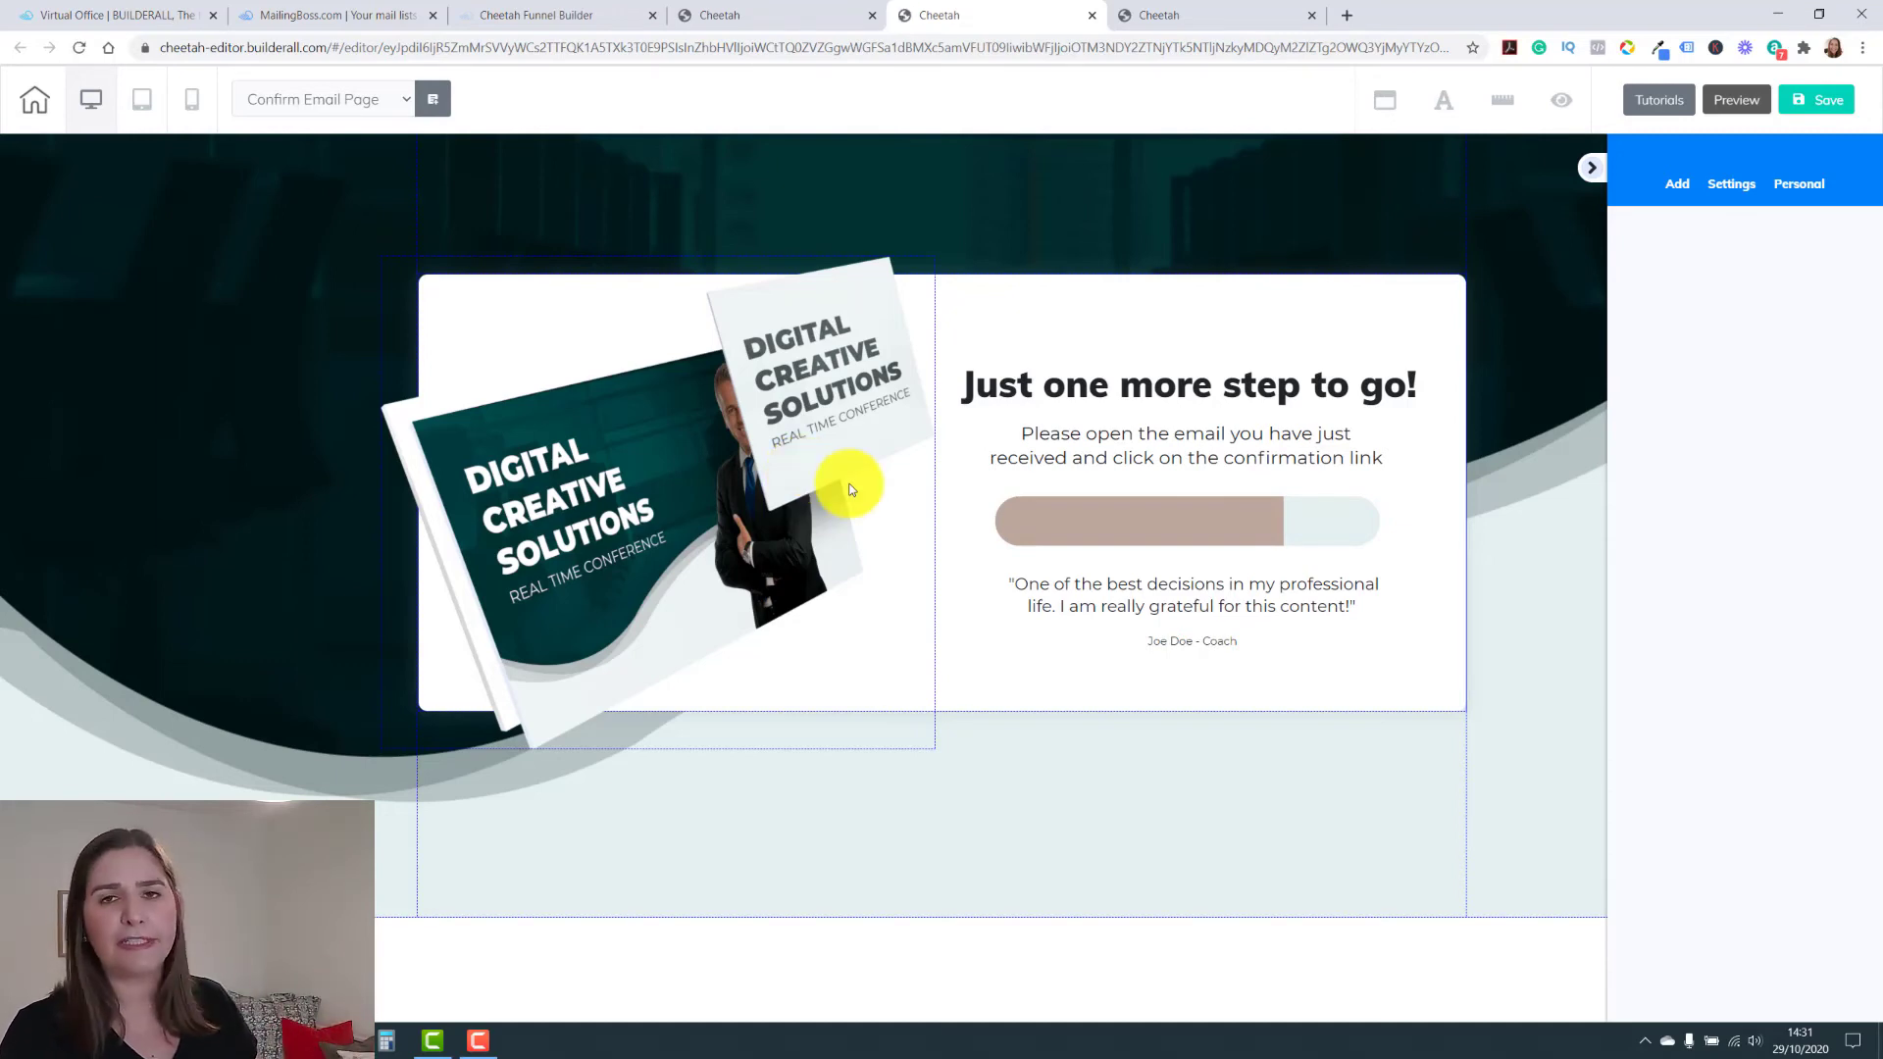
Replace the mockup image on the Confirm Email Page with the user file "builderall funnel club premium"
left_click(643, 484)
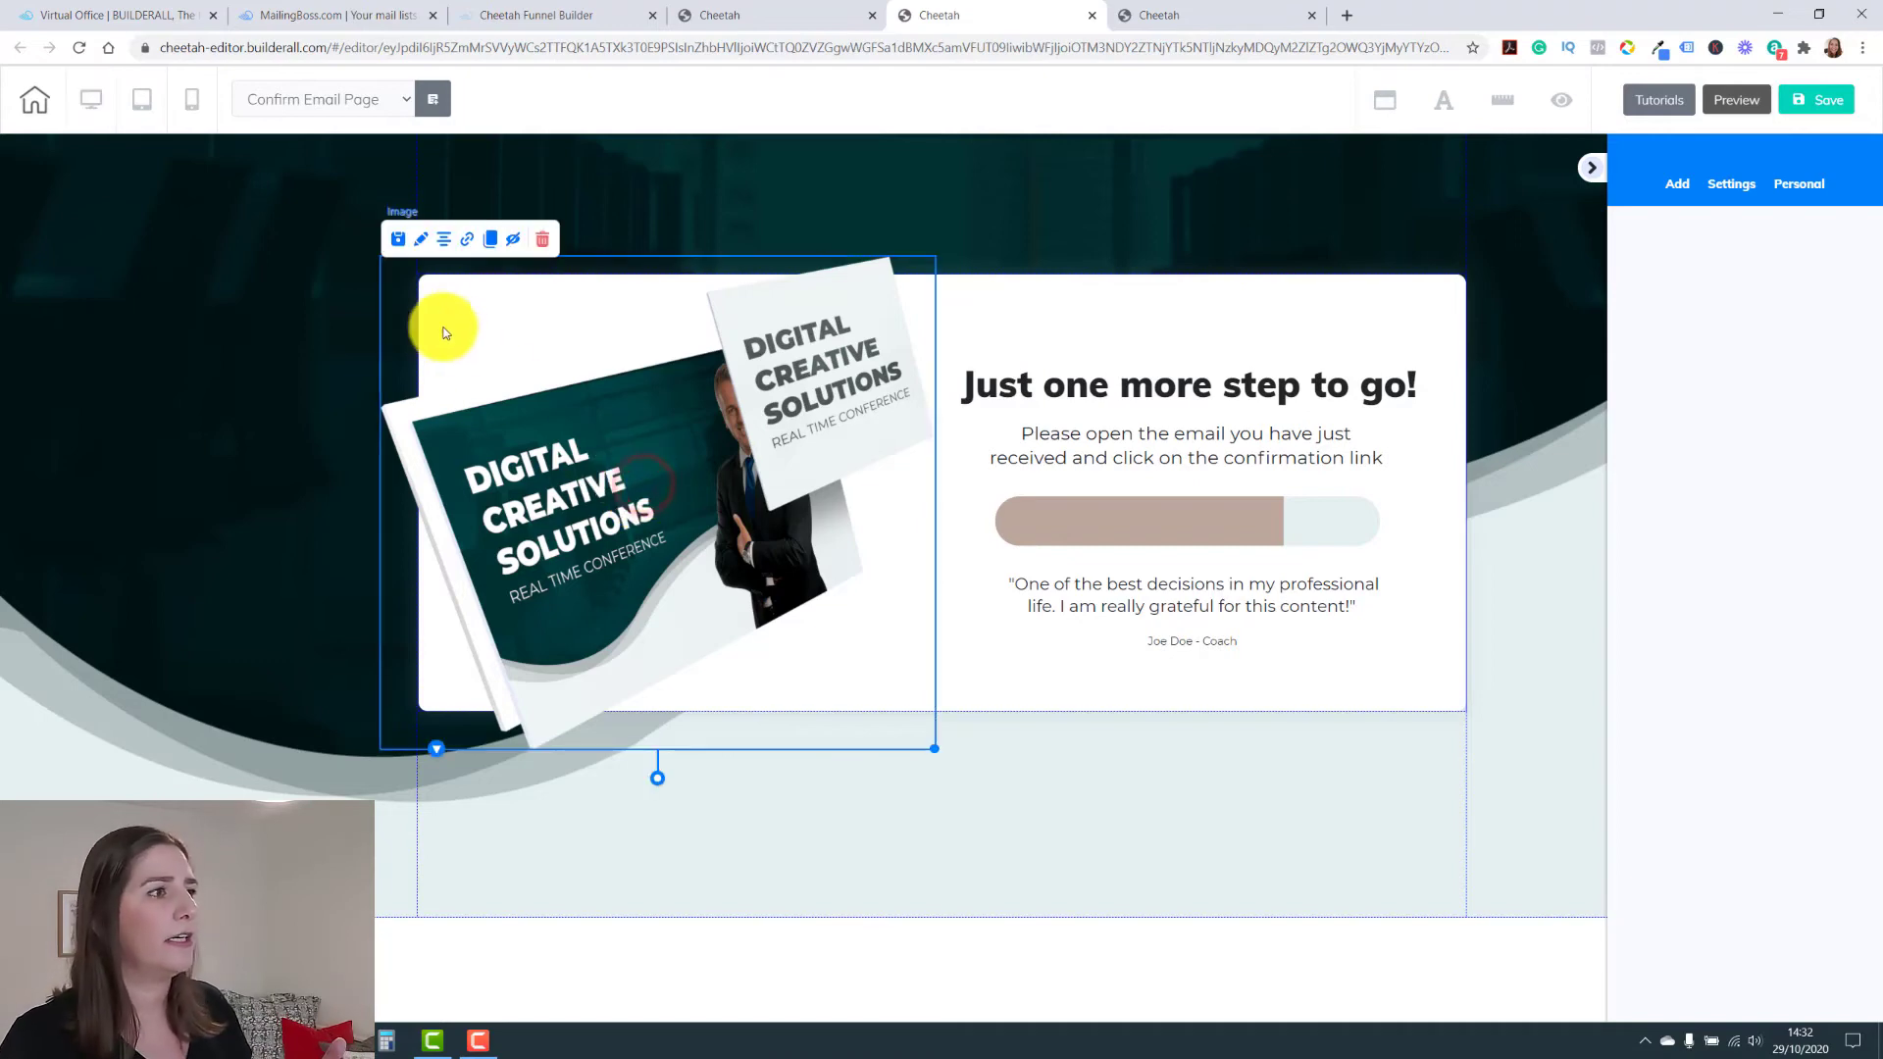
left_click(421, 239)
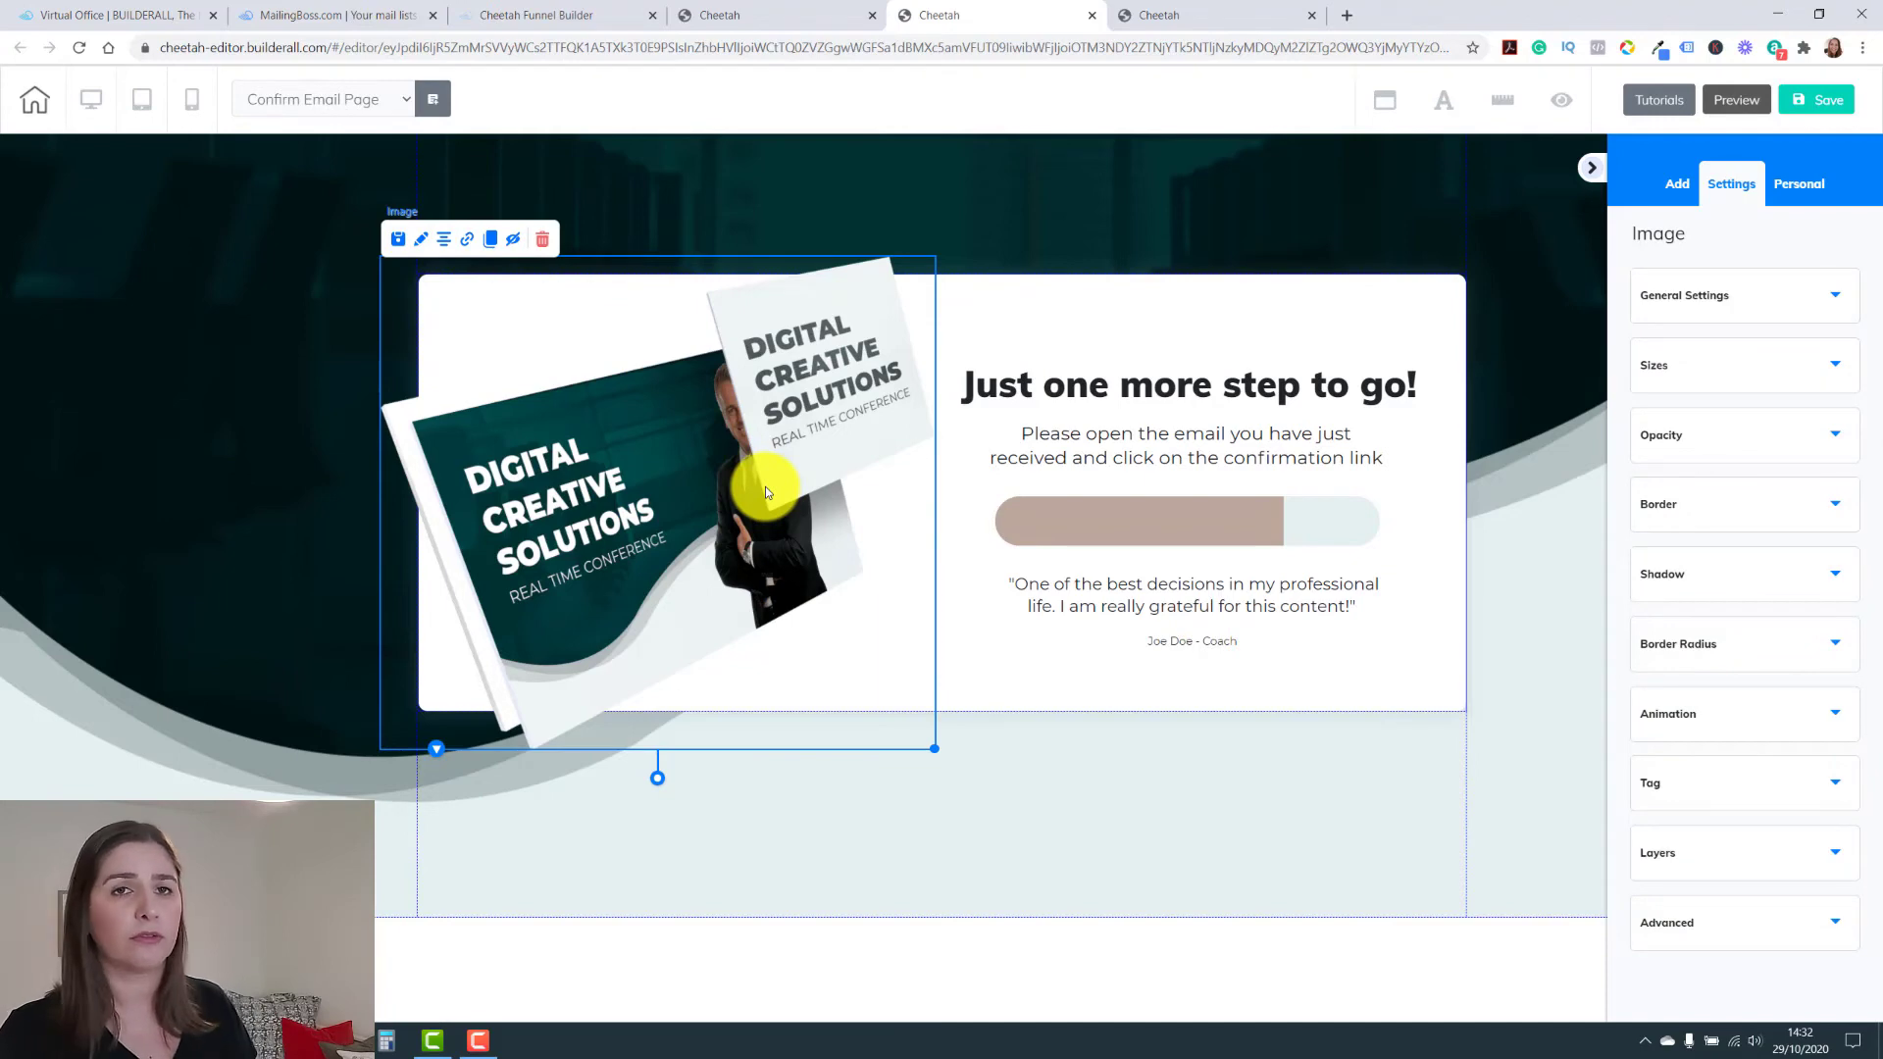
left_click(1677, 295)
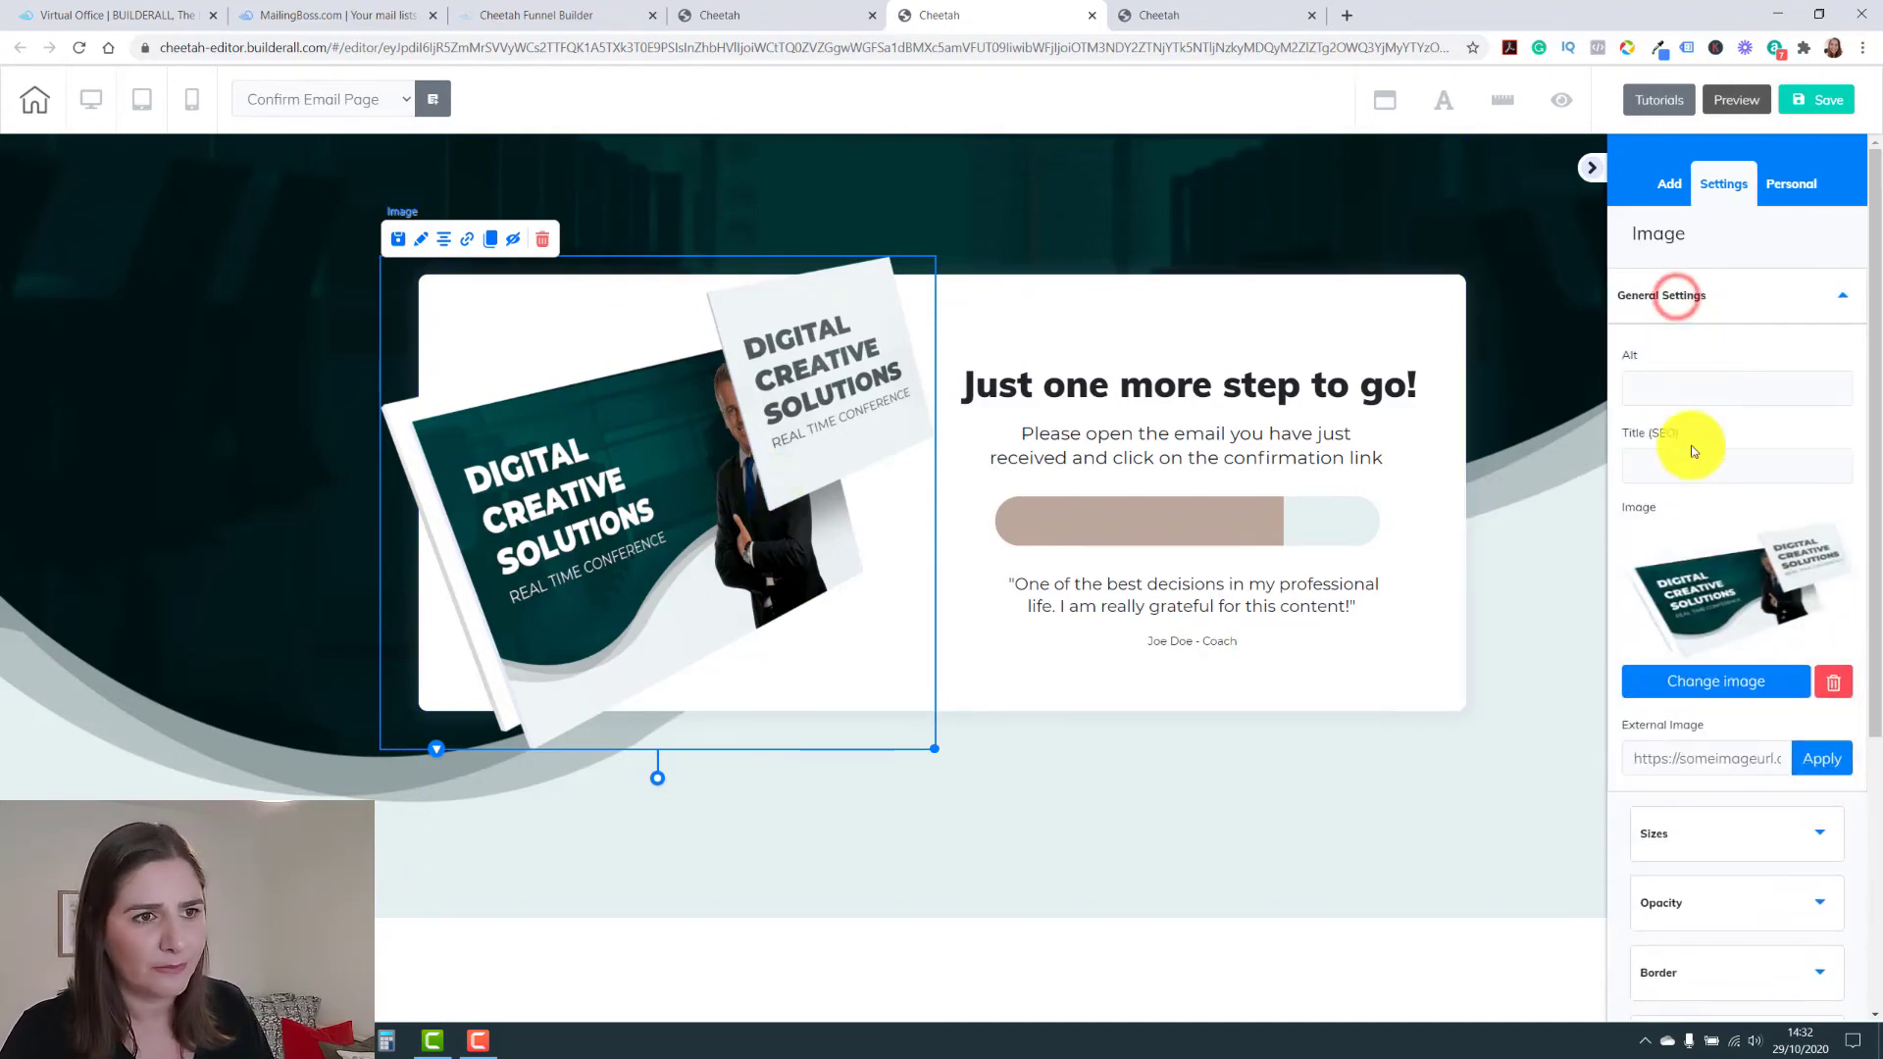
left_click(1716, 681)
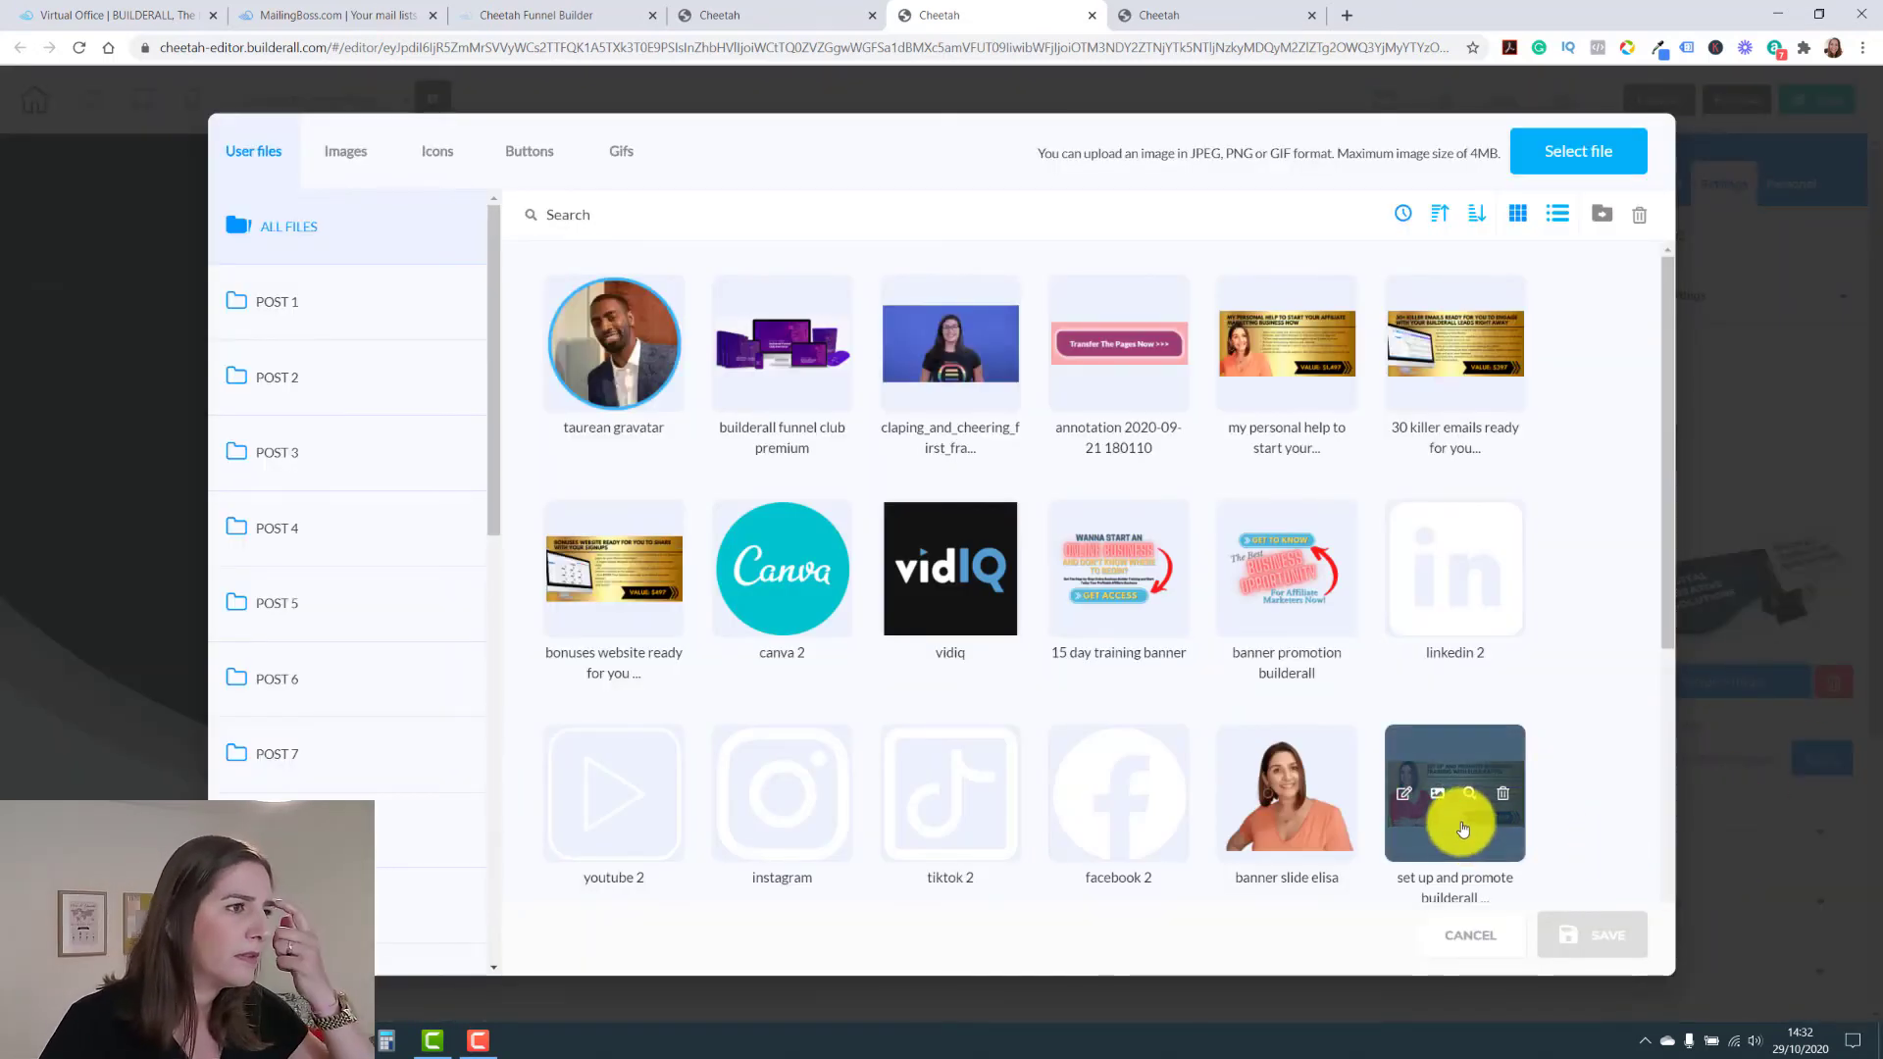
left_click(795, 407)
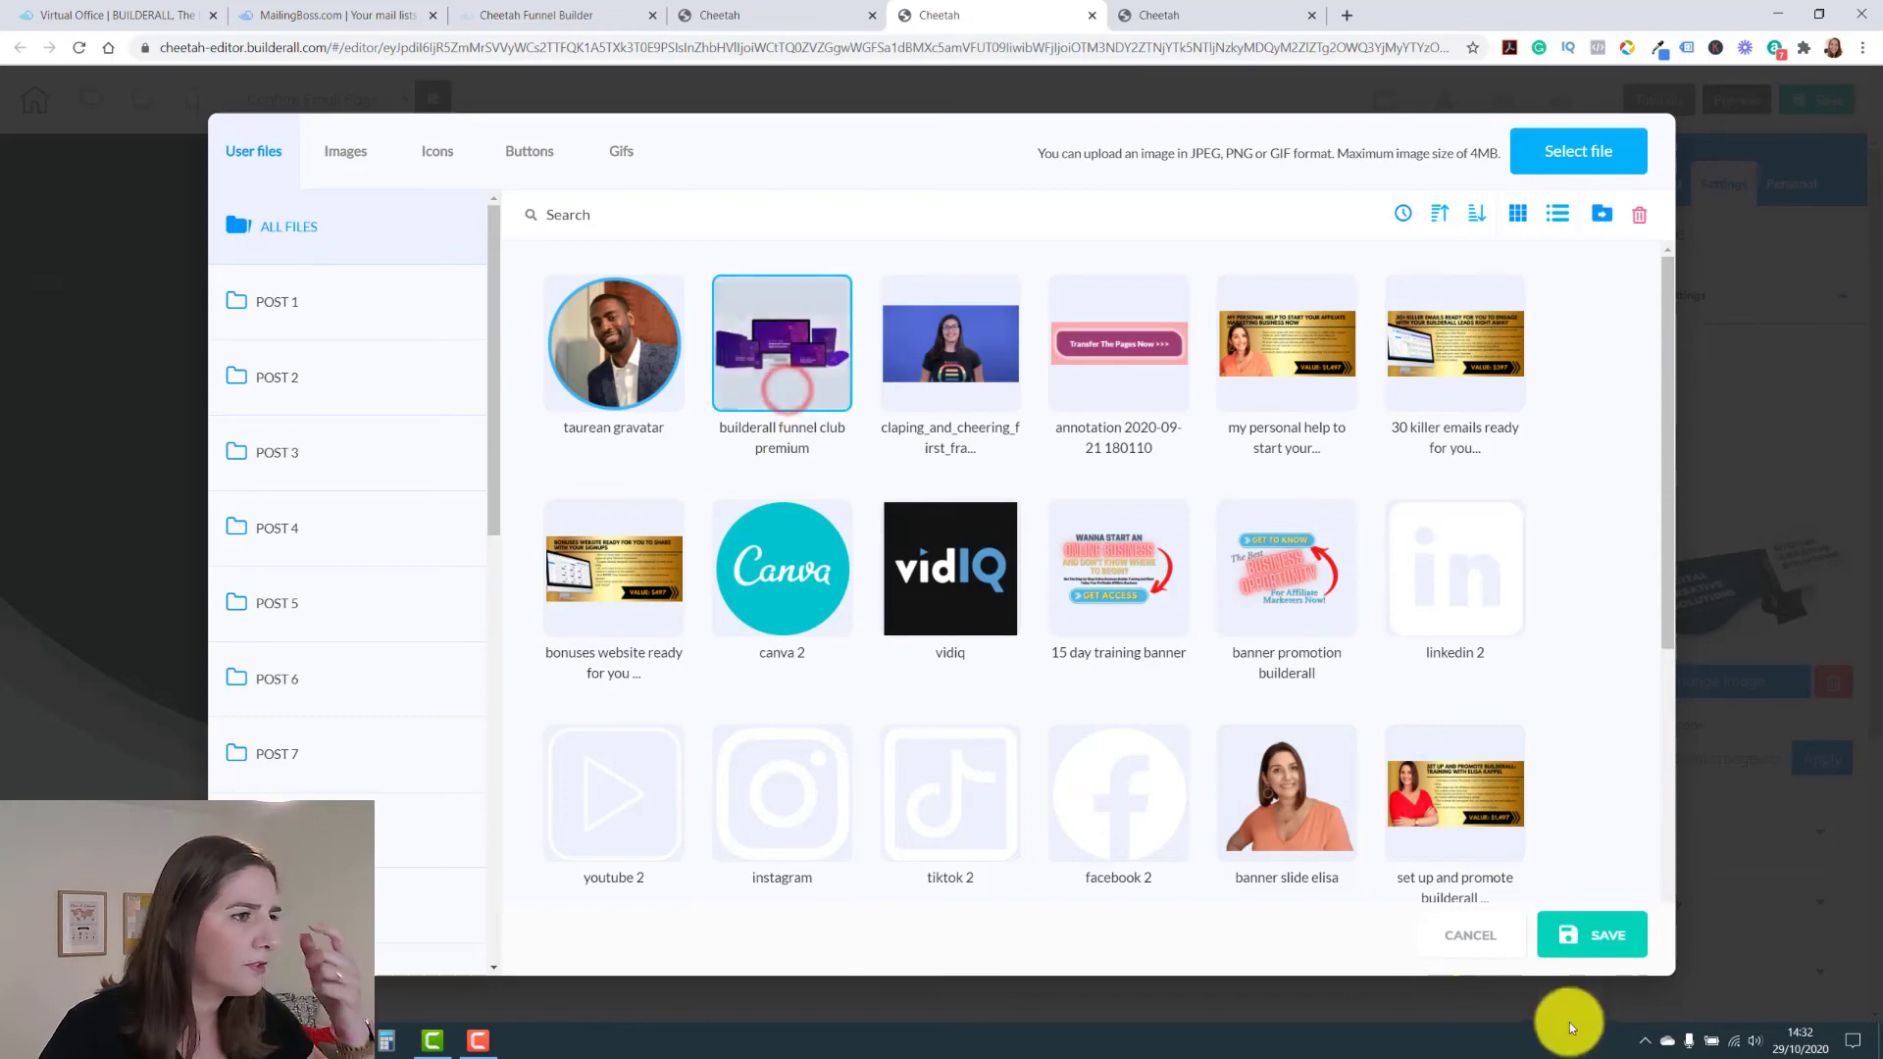
left_click(1584, 942)
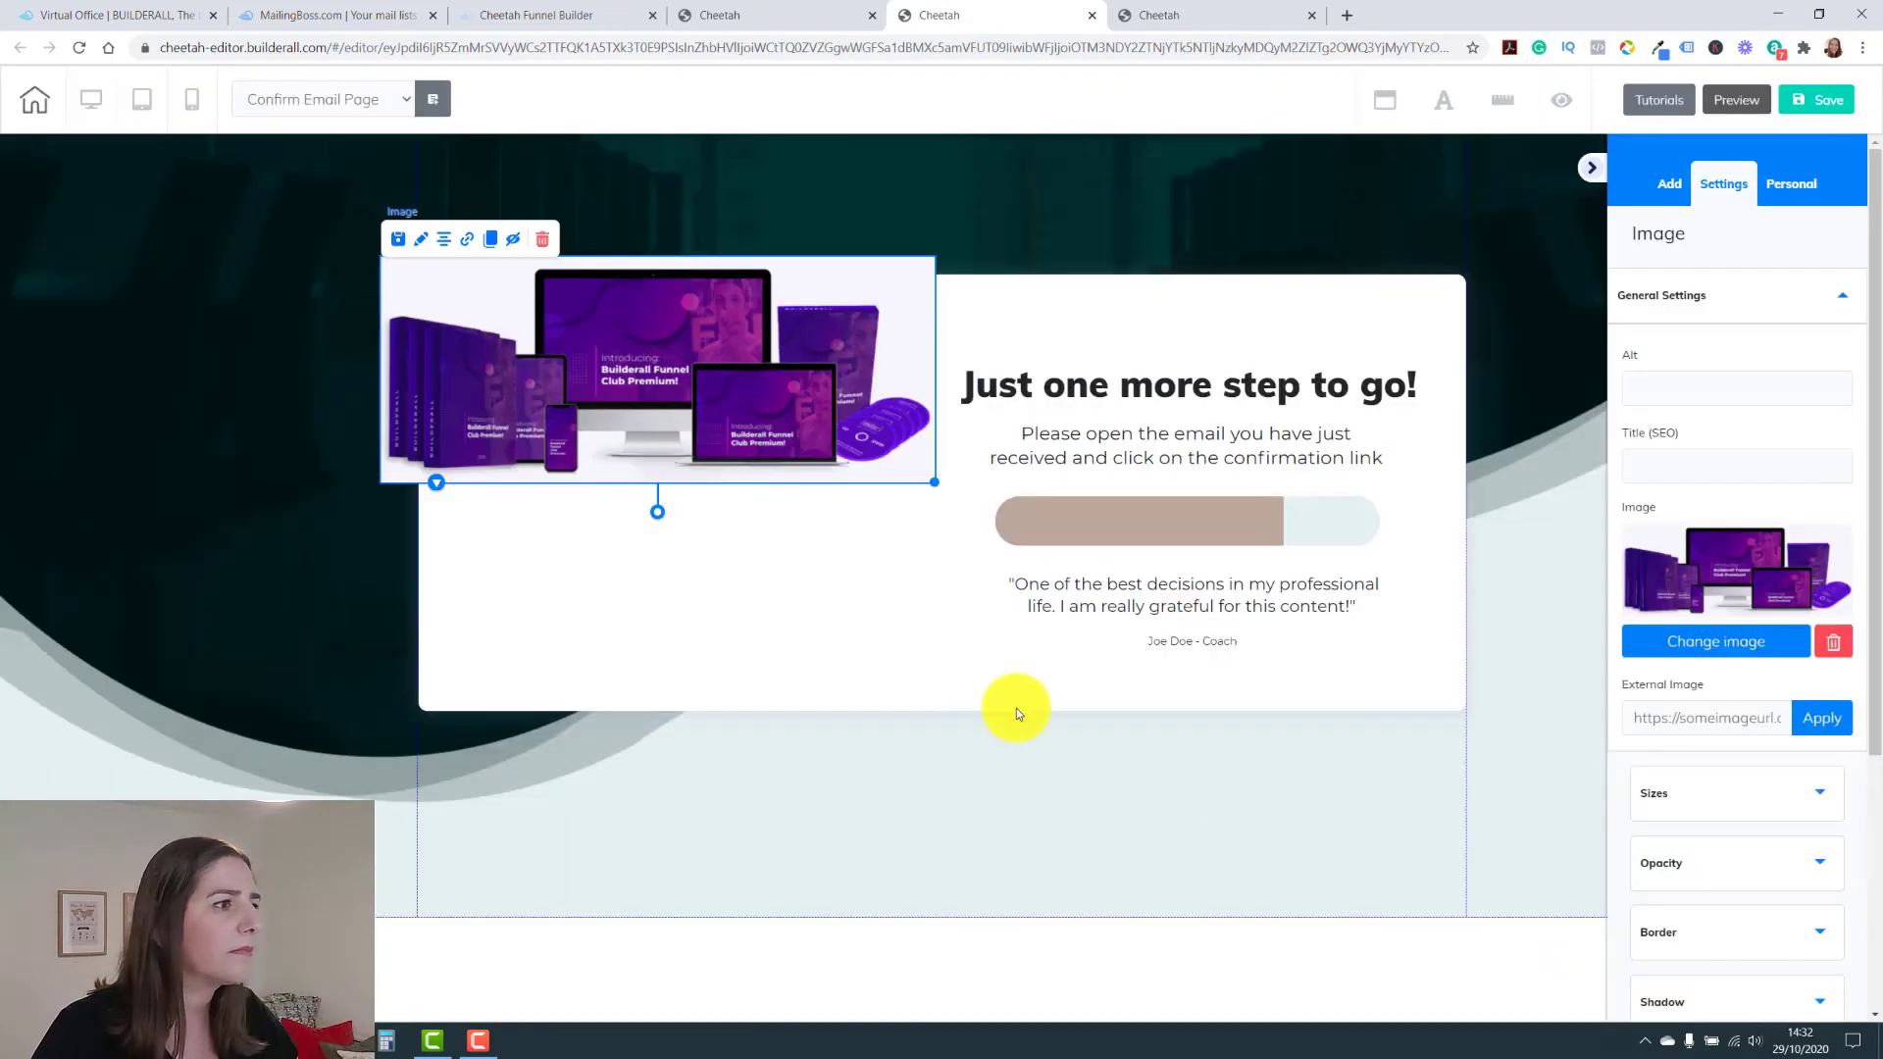
Resize the new mockup image on the Confirm Email Page, tilt it counterclockwise, and position it over the left half of the white box
left_click_drag(931, 483, 850, 463)
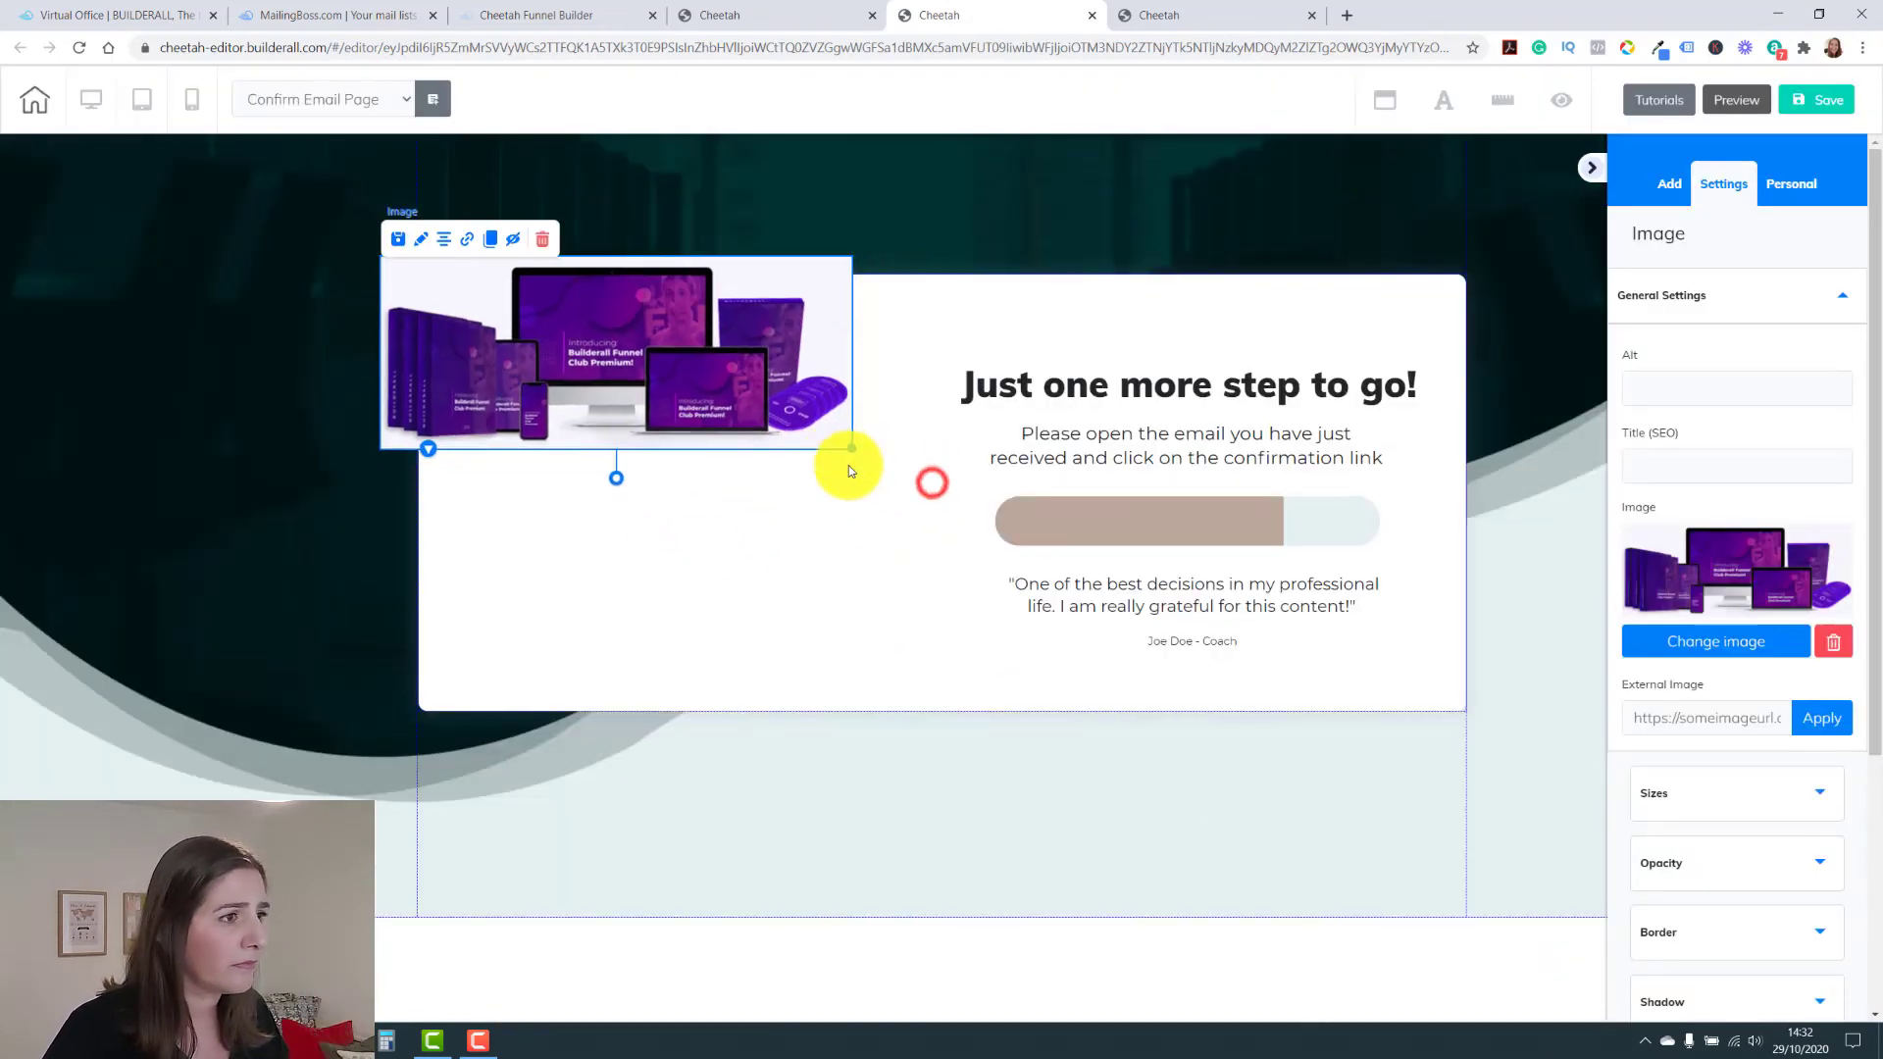
left_click(607, 417)
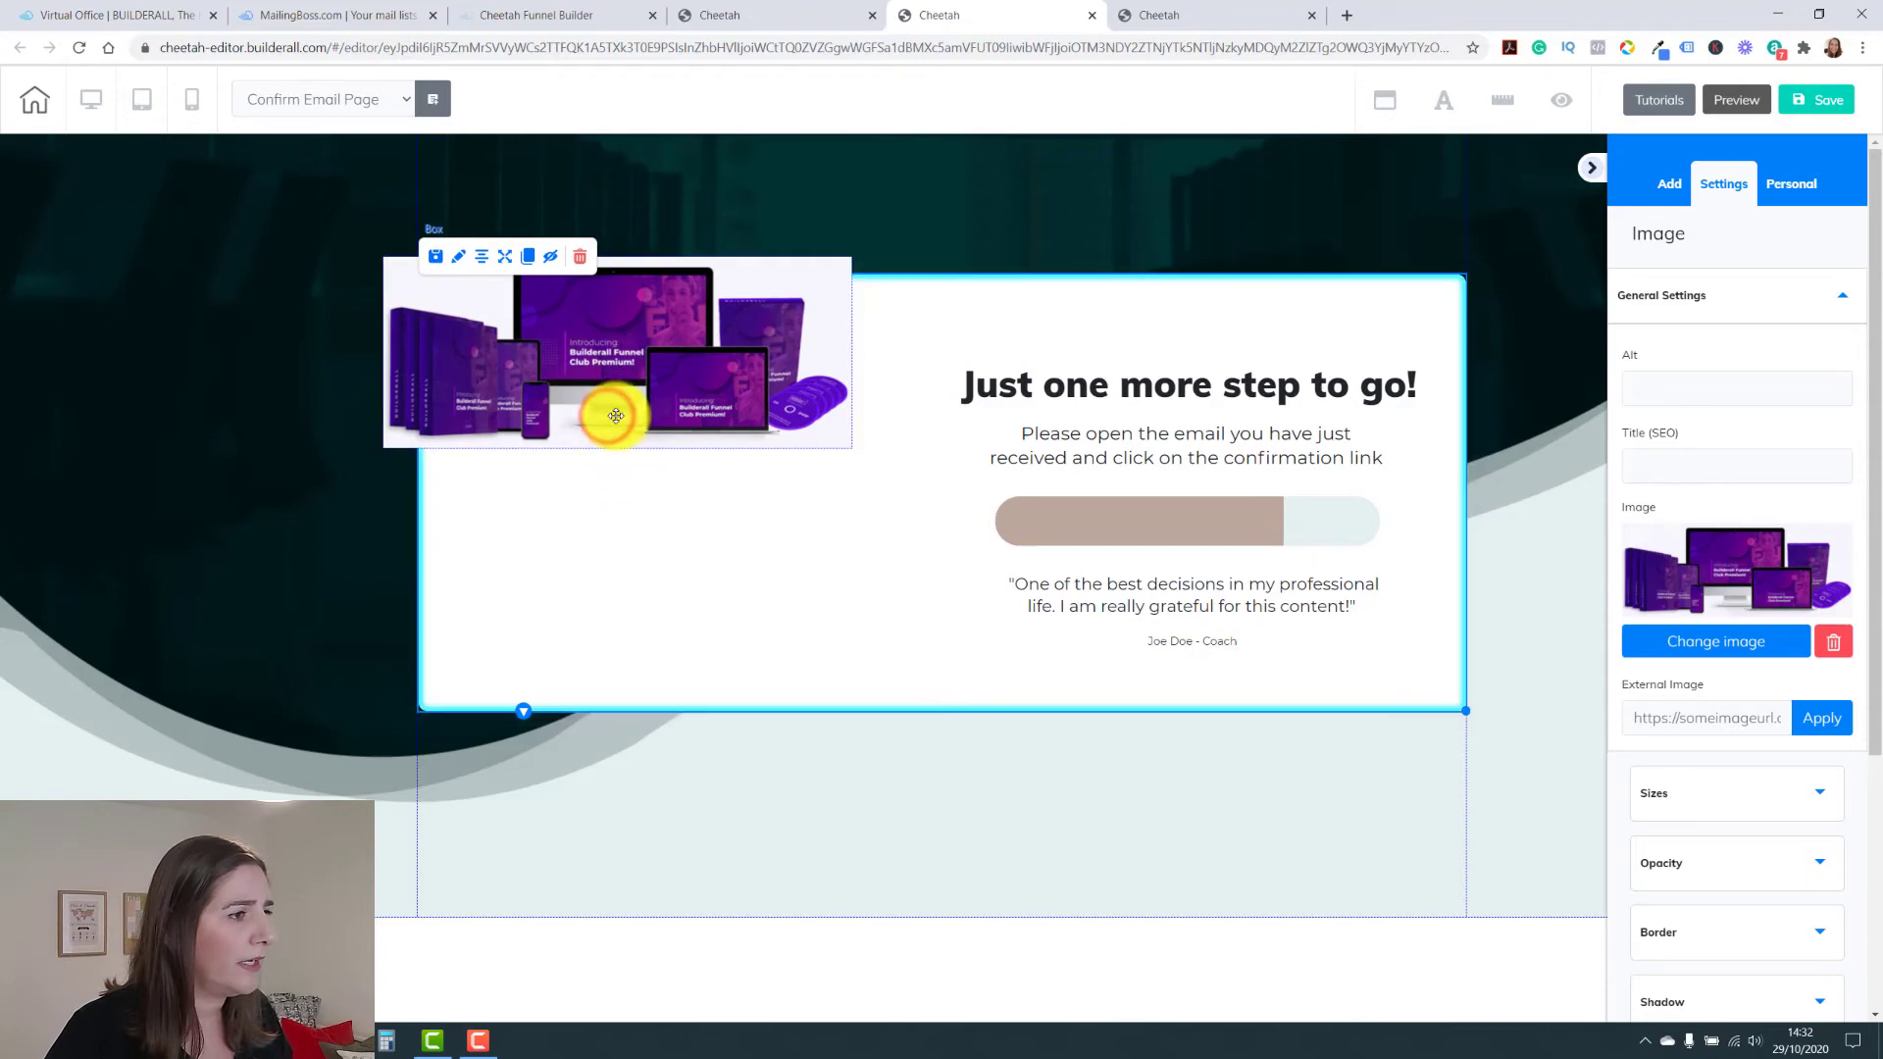
left_click_drag(614, 410, 910, 424)
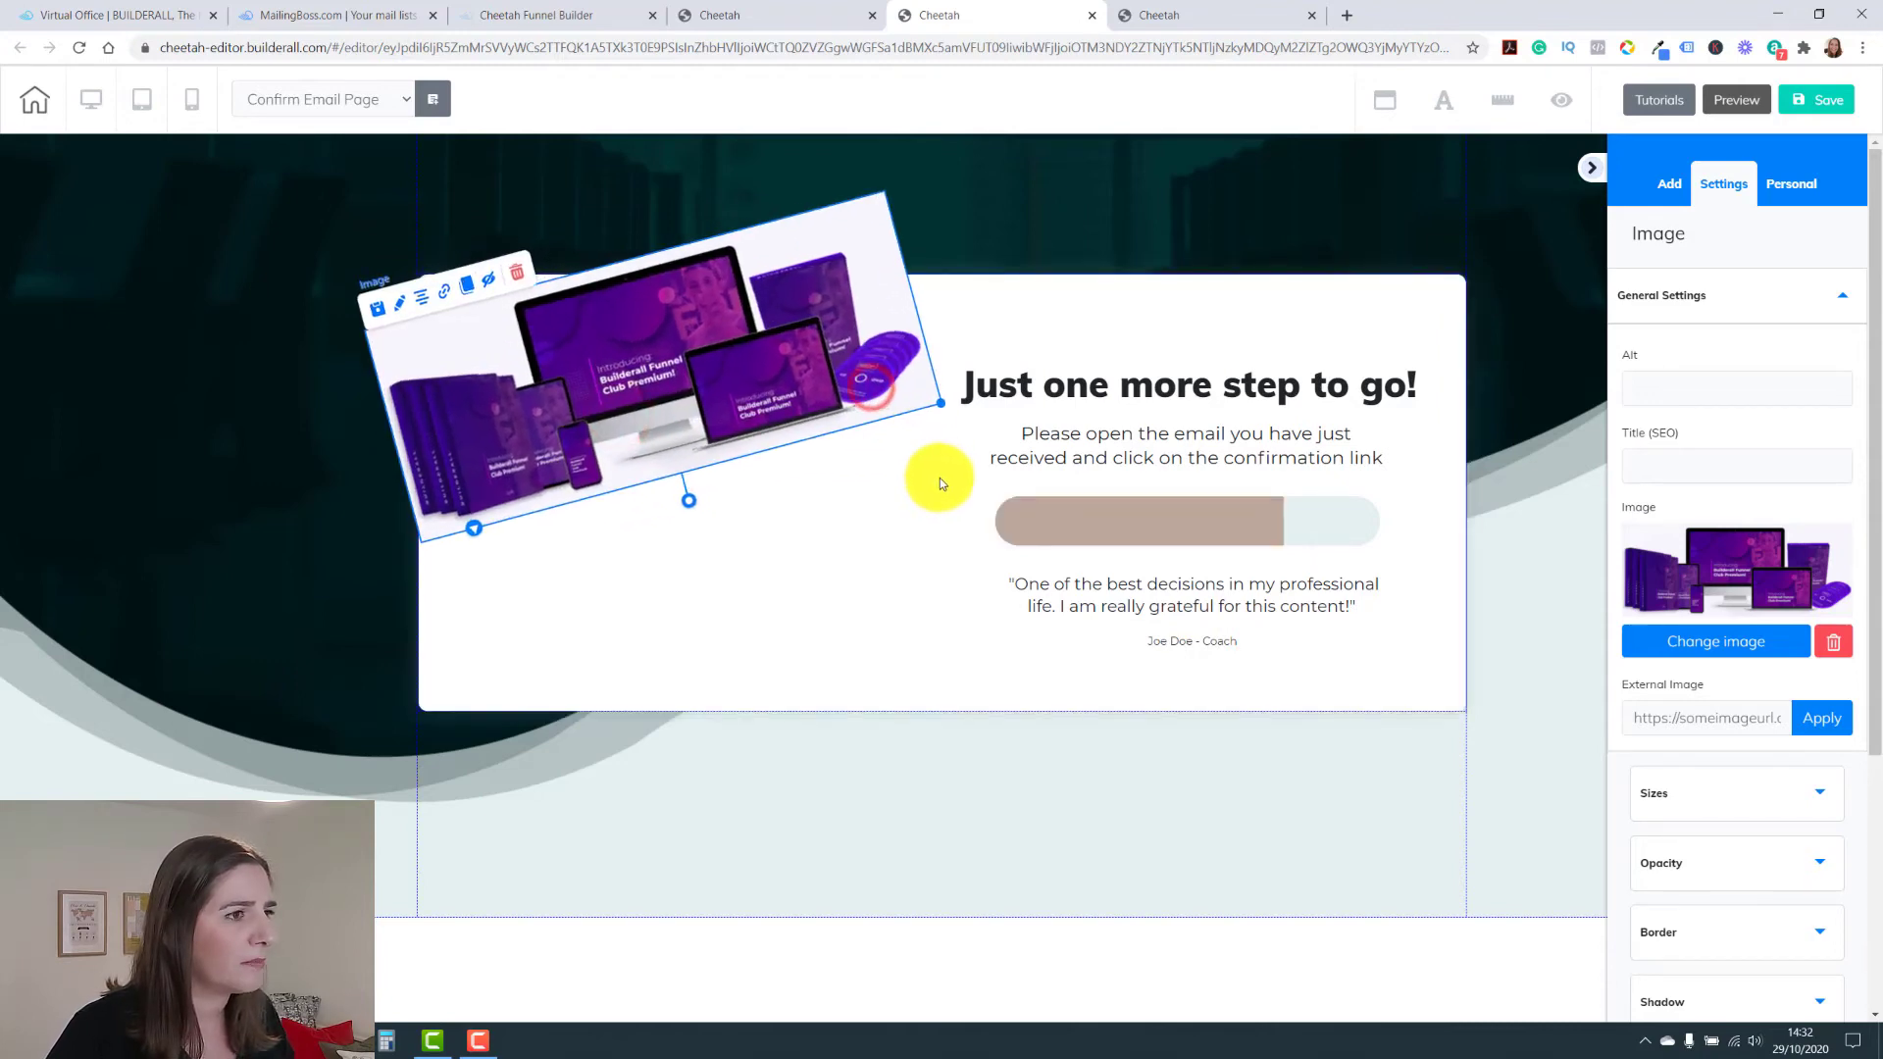
left_click(622, 411)
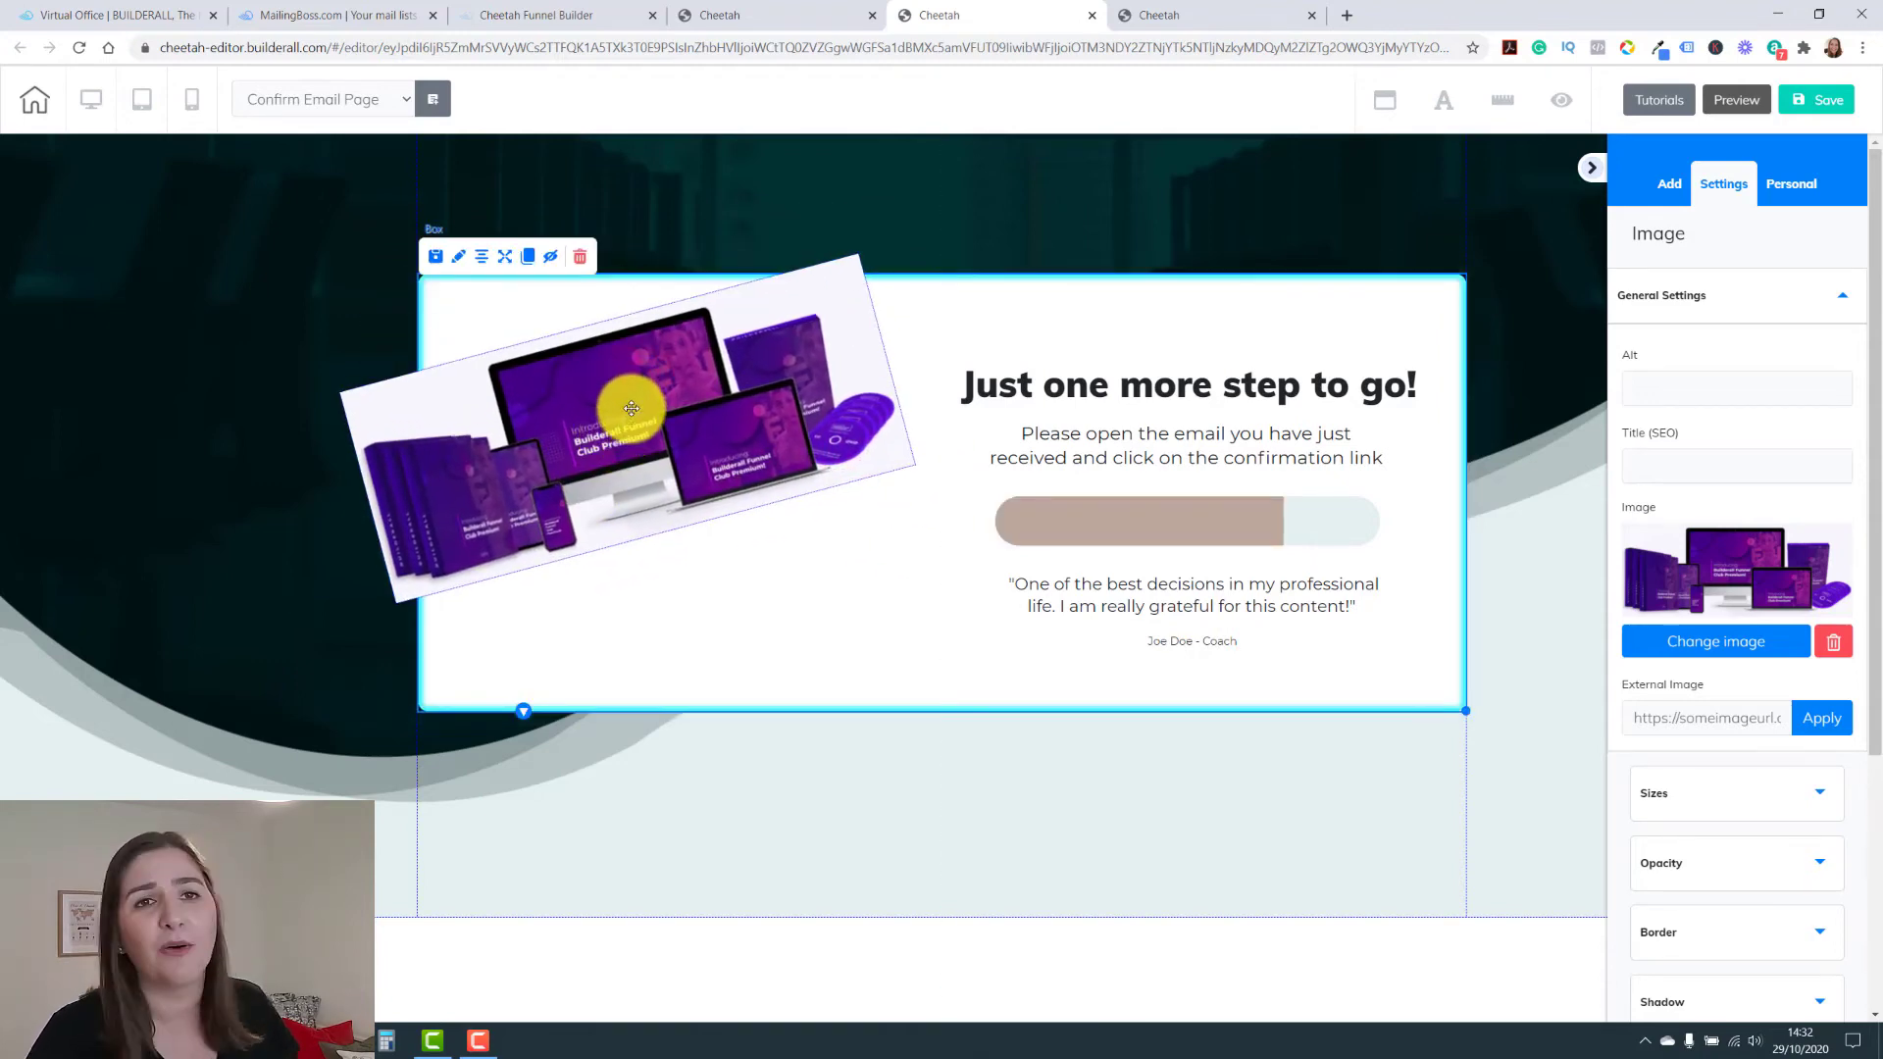
left_click(708, 393)
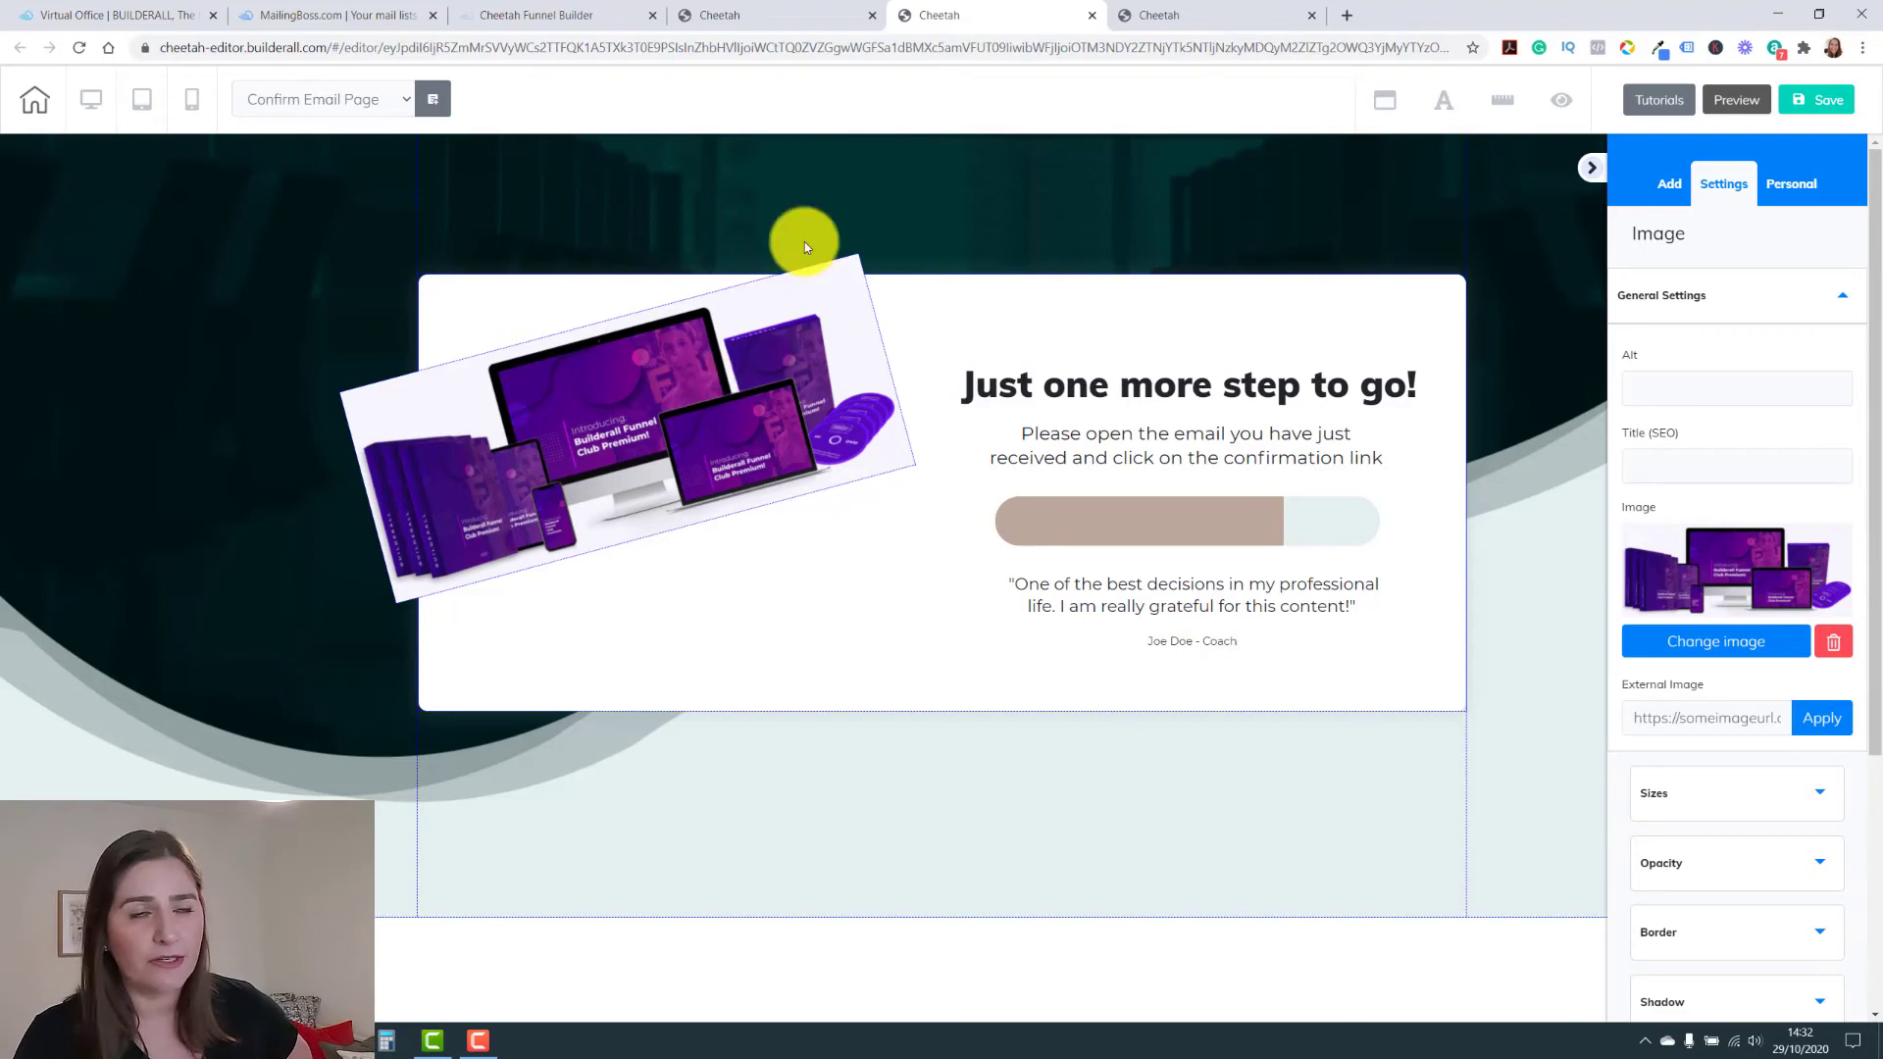
Open the Download Page from the site's pages for editing and bring up the link settings of its Download button
left_click(748, 15)
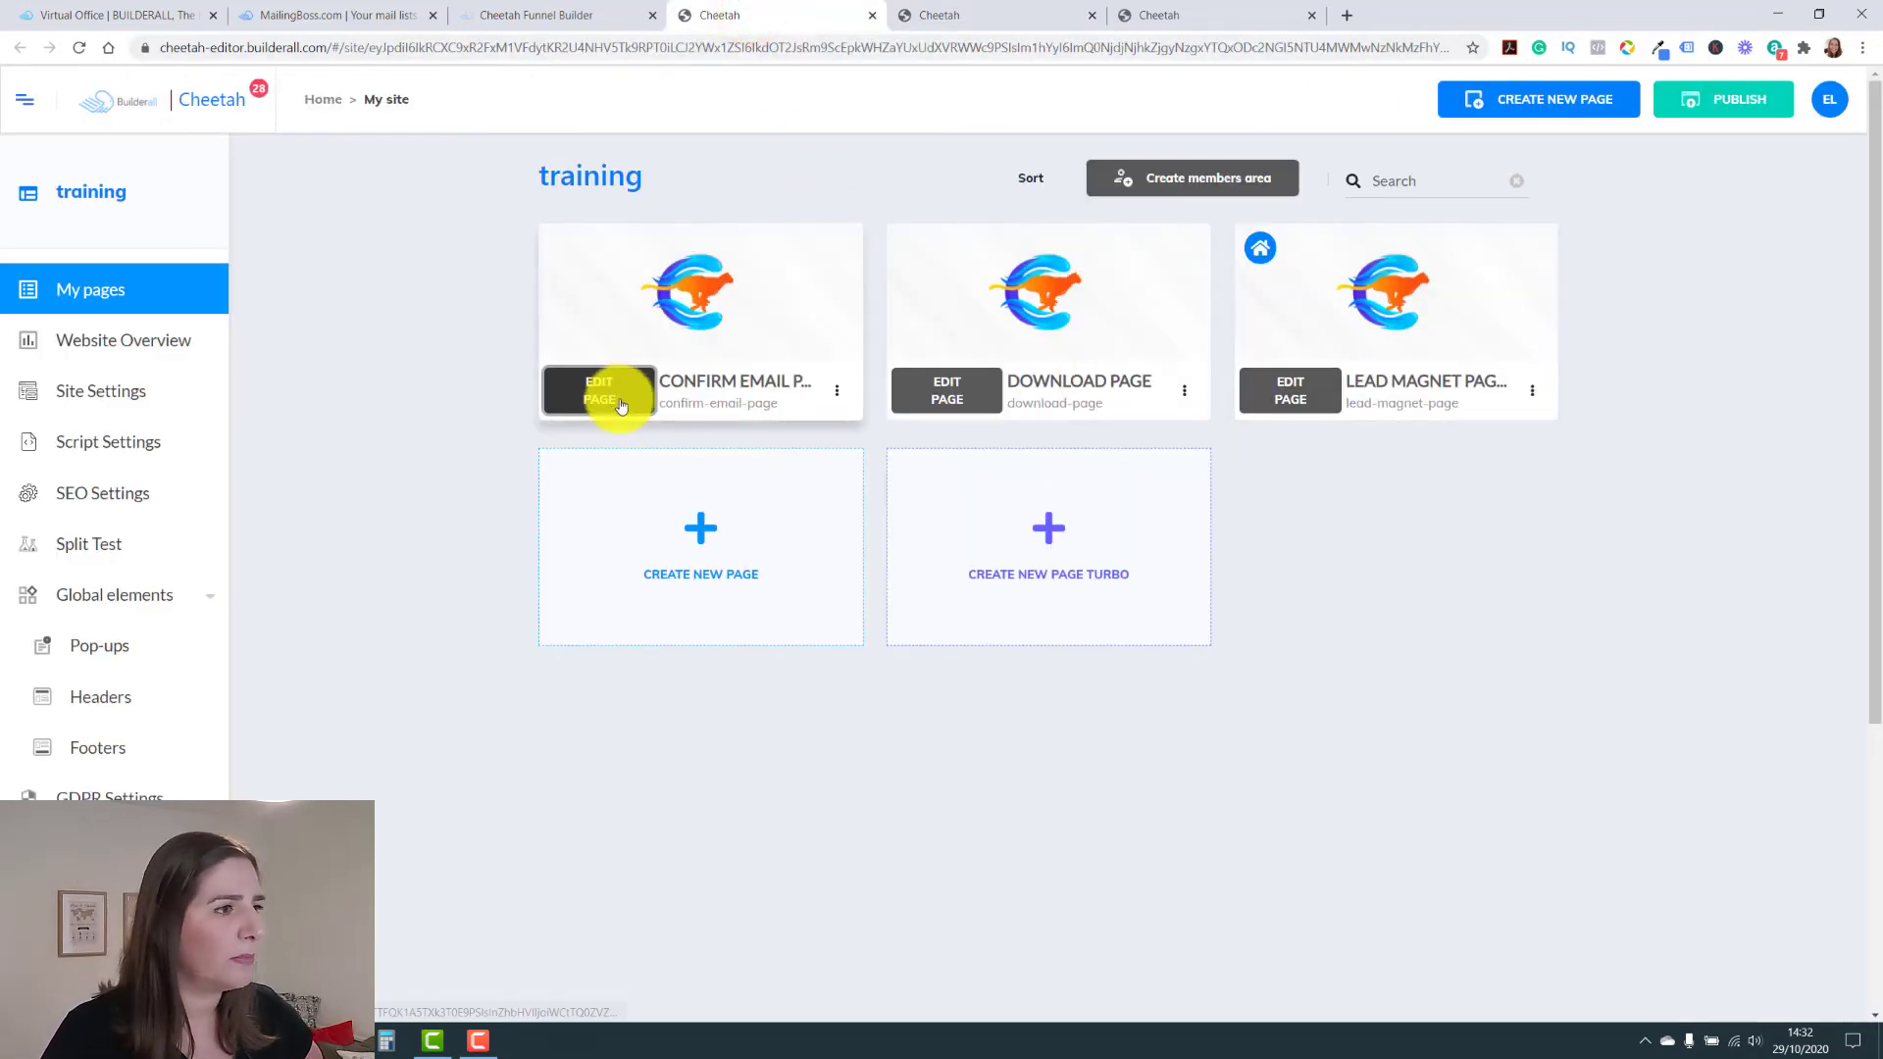
left_click(959, 399)
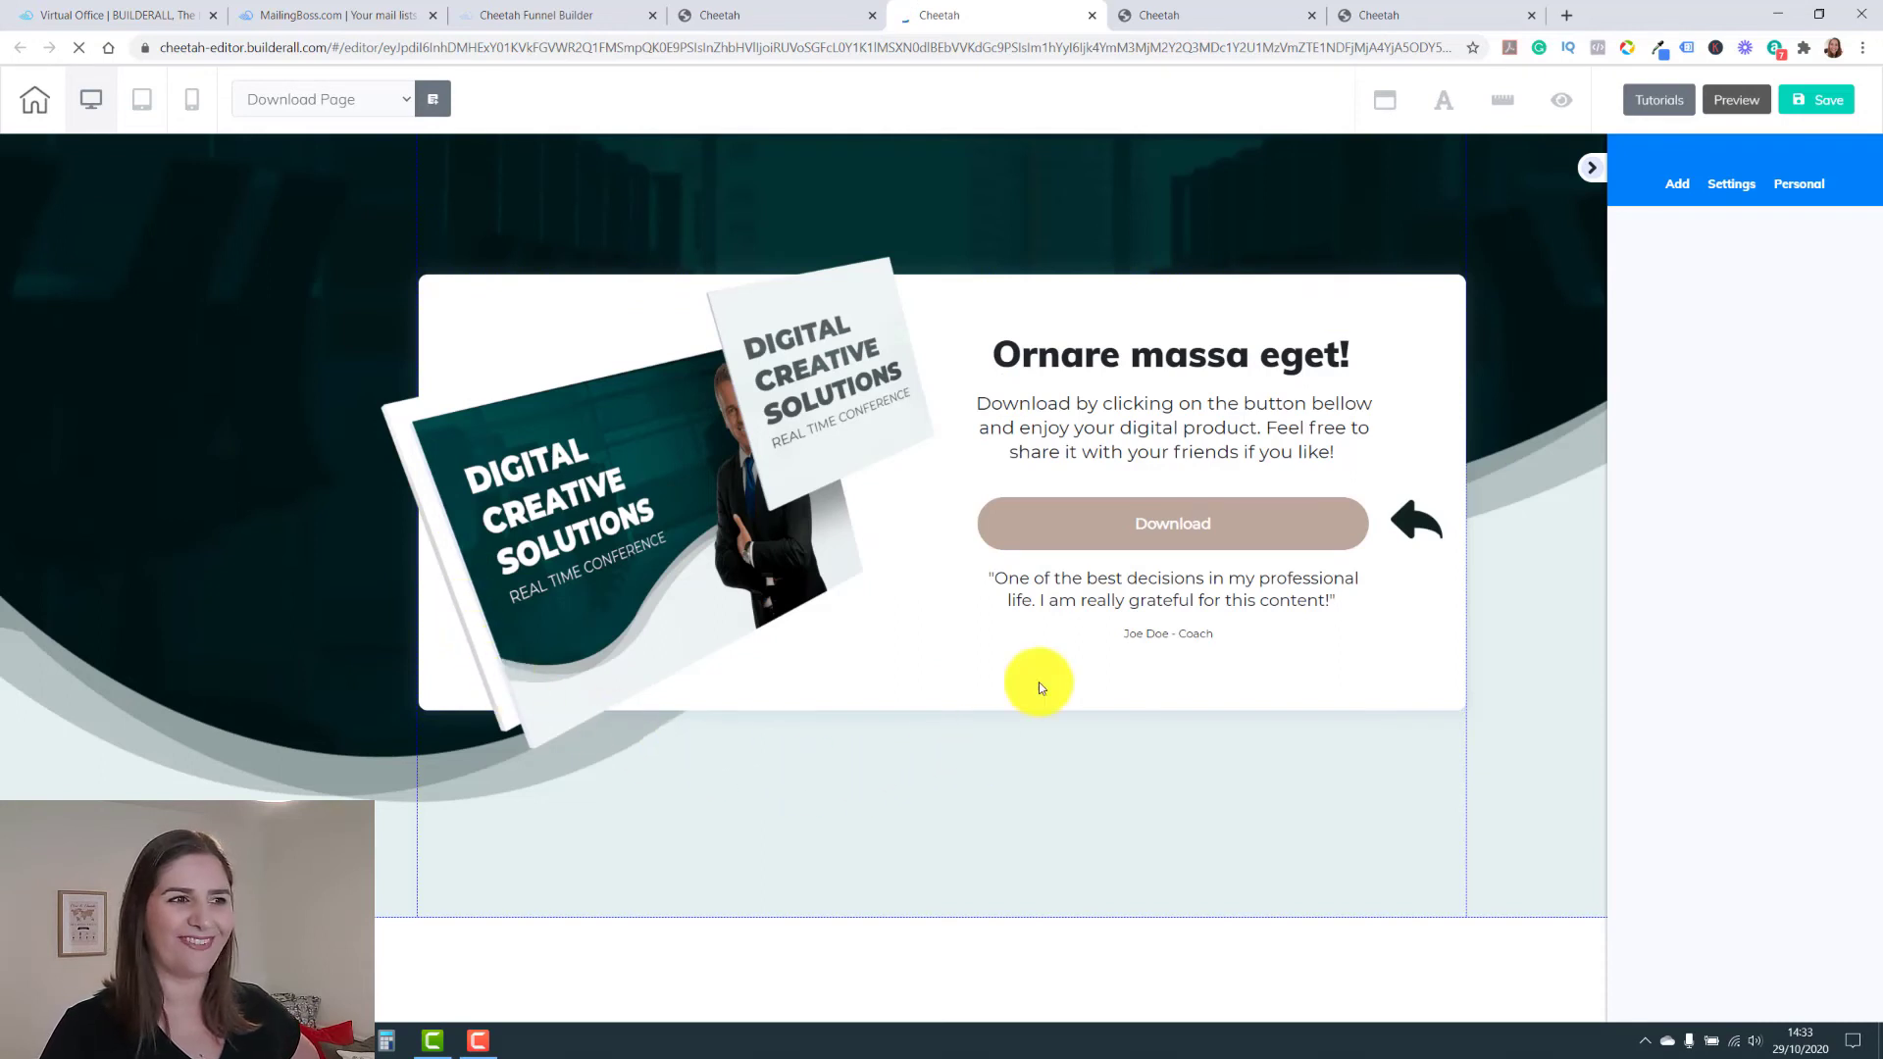
left_click(1157, 528)
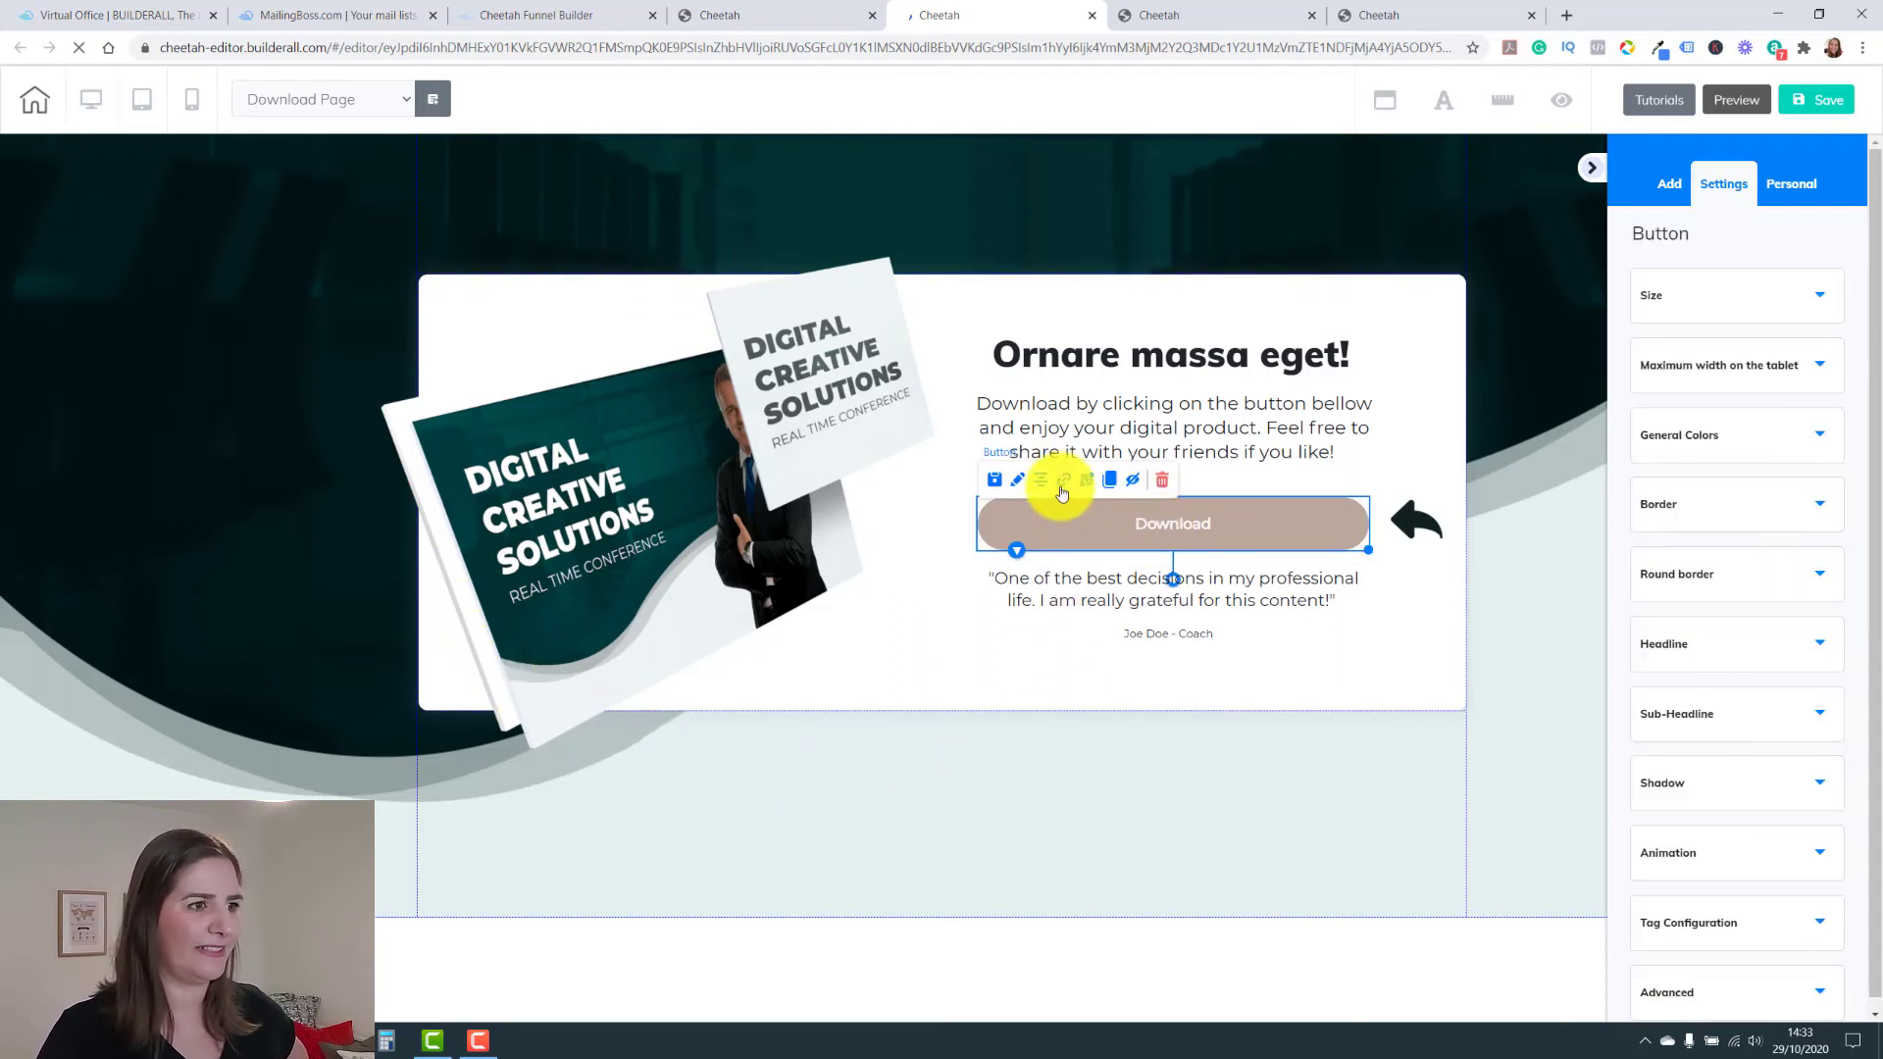
left_click(1062, 481)
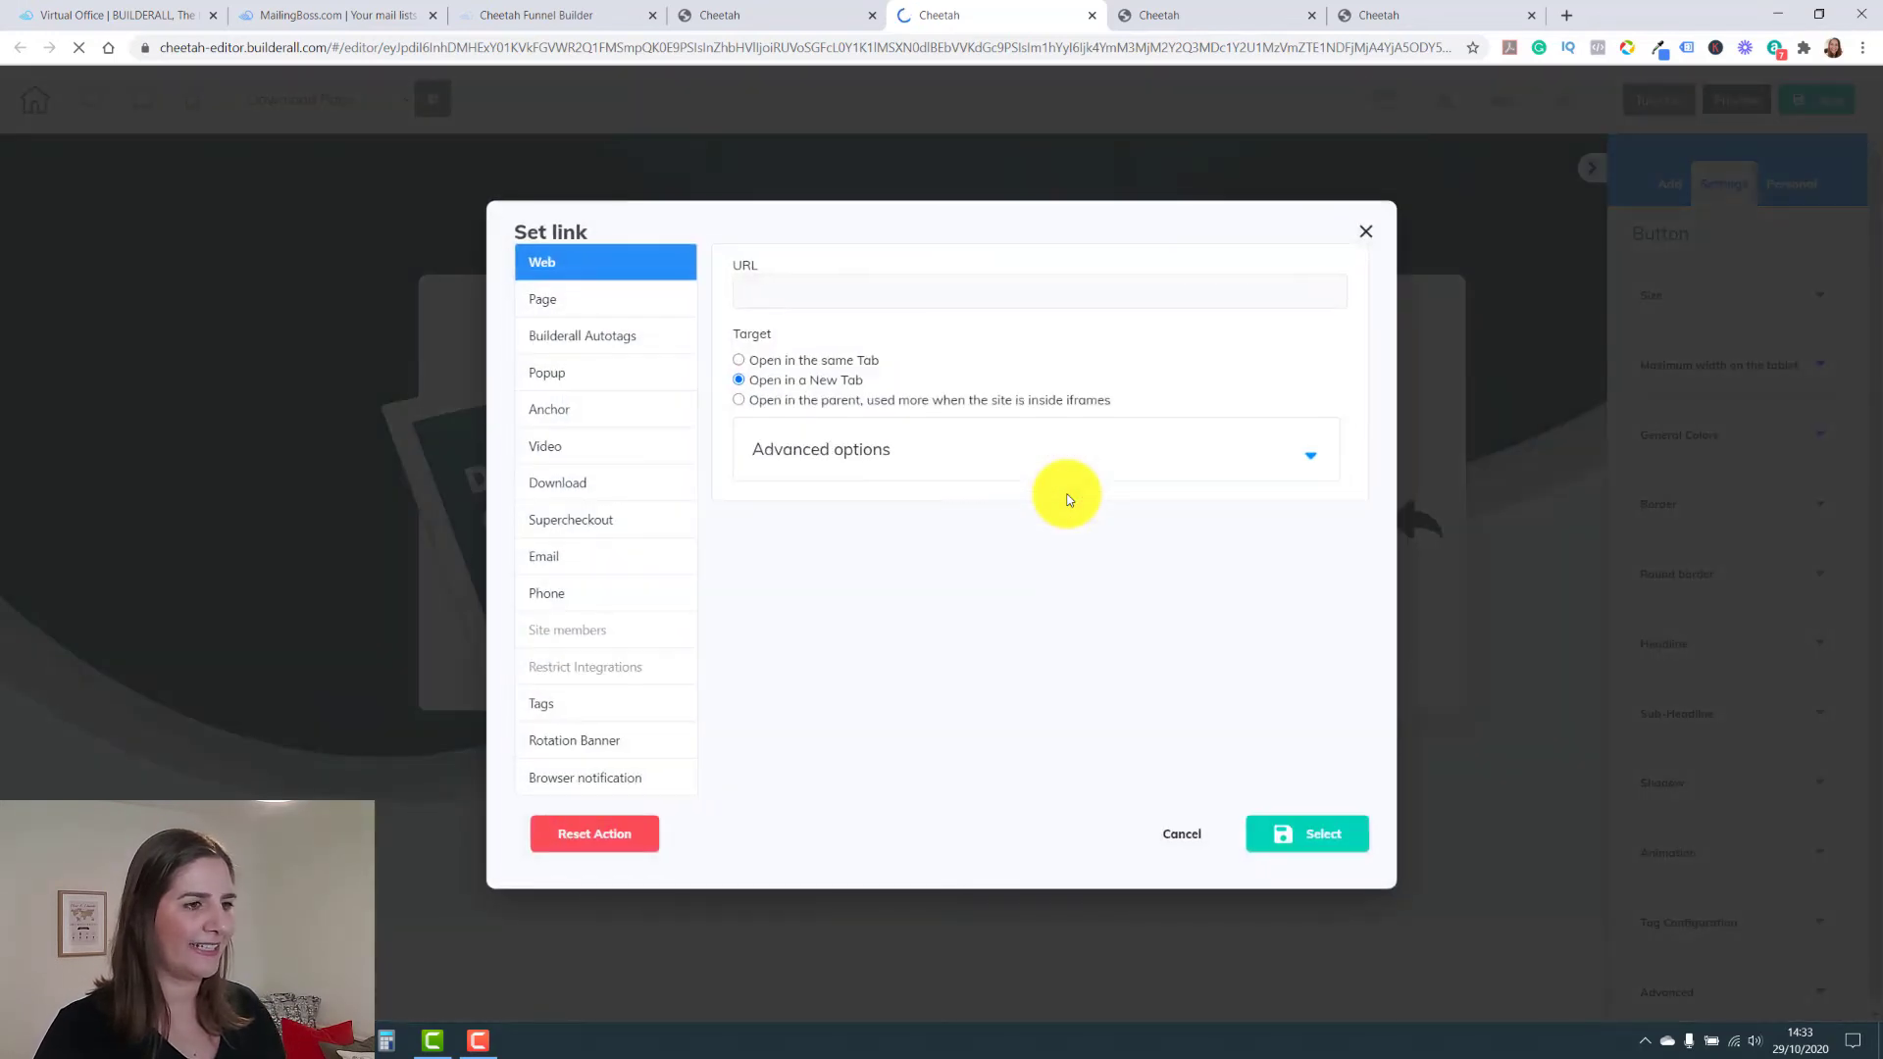
Link the Download button to the file "youtube authority" as a download, then save and publish the page
left_click(600, 490)
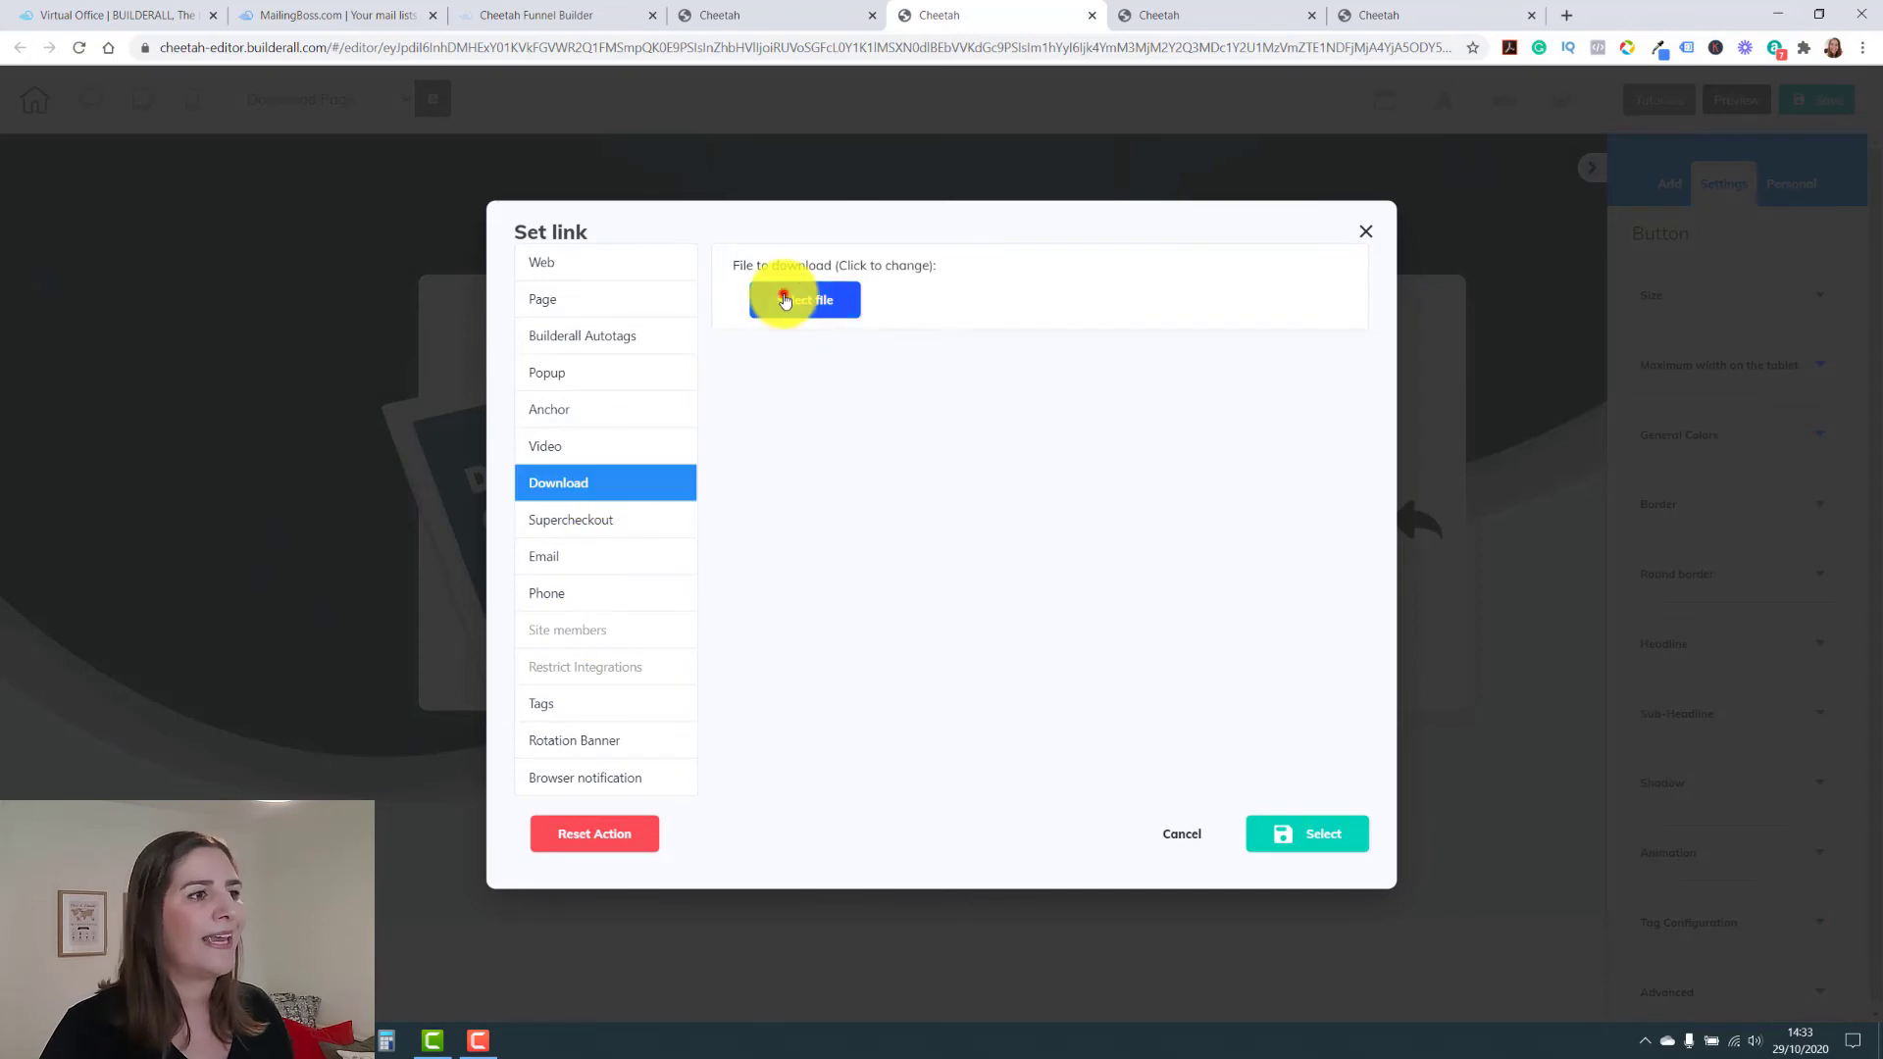
left_click(785, 300)
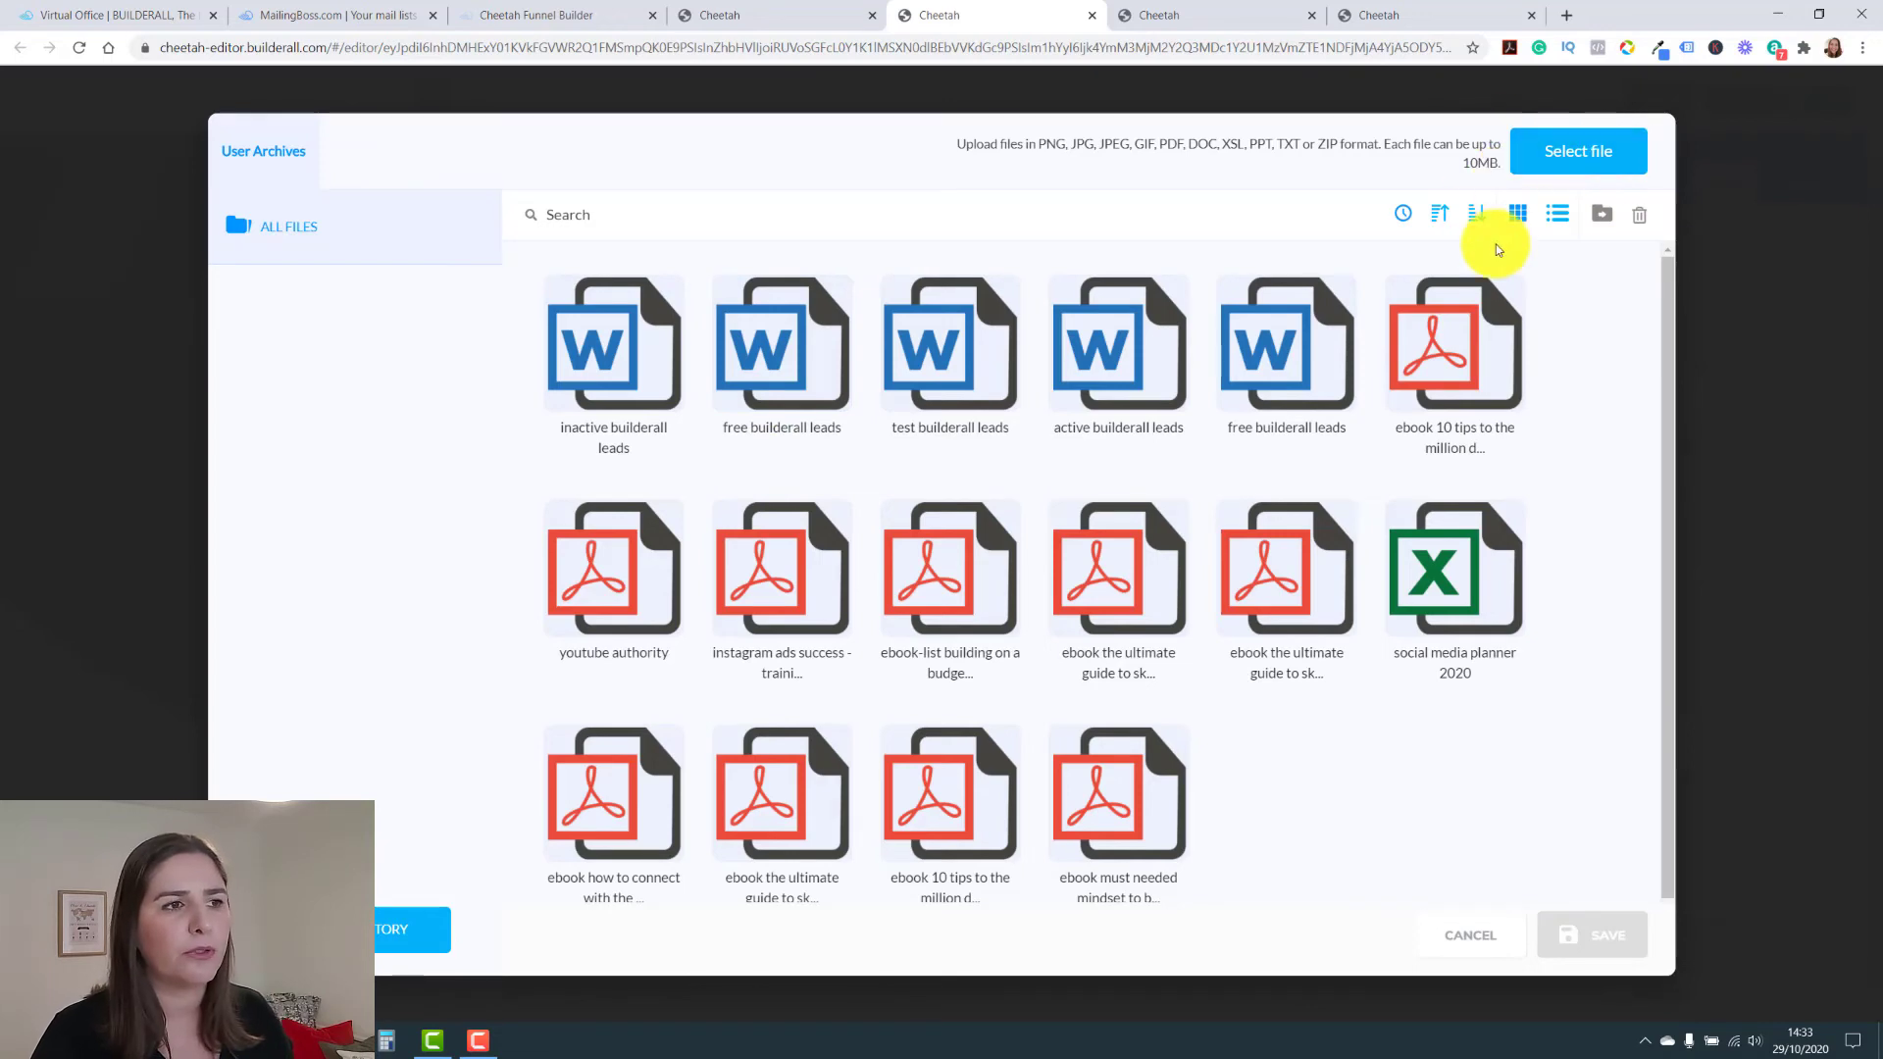
mouse_move(1455, 312)
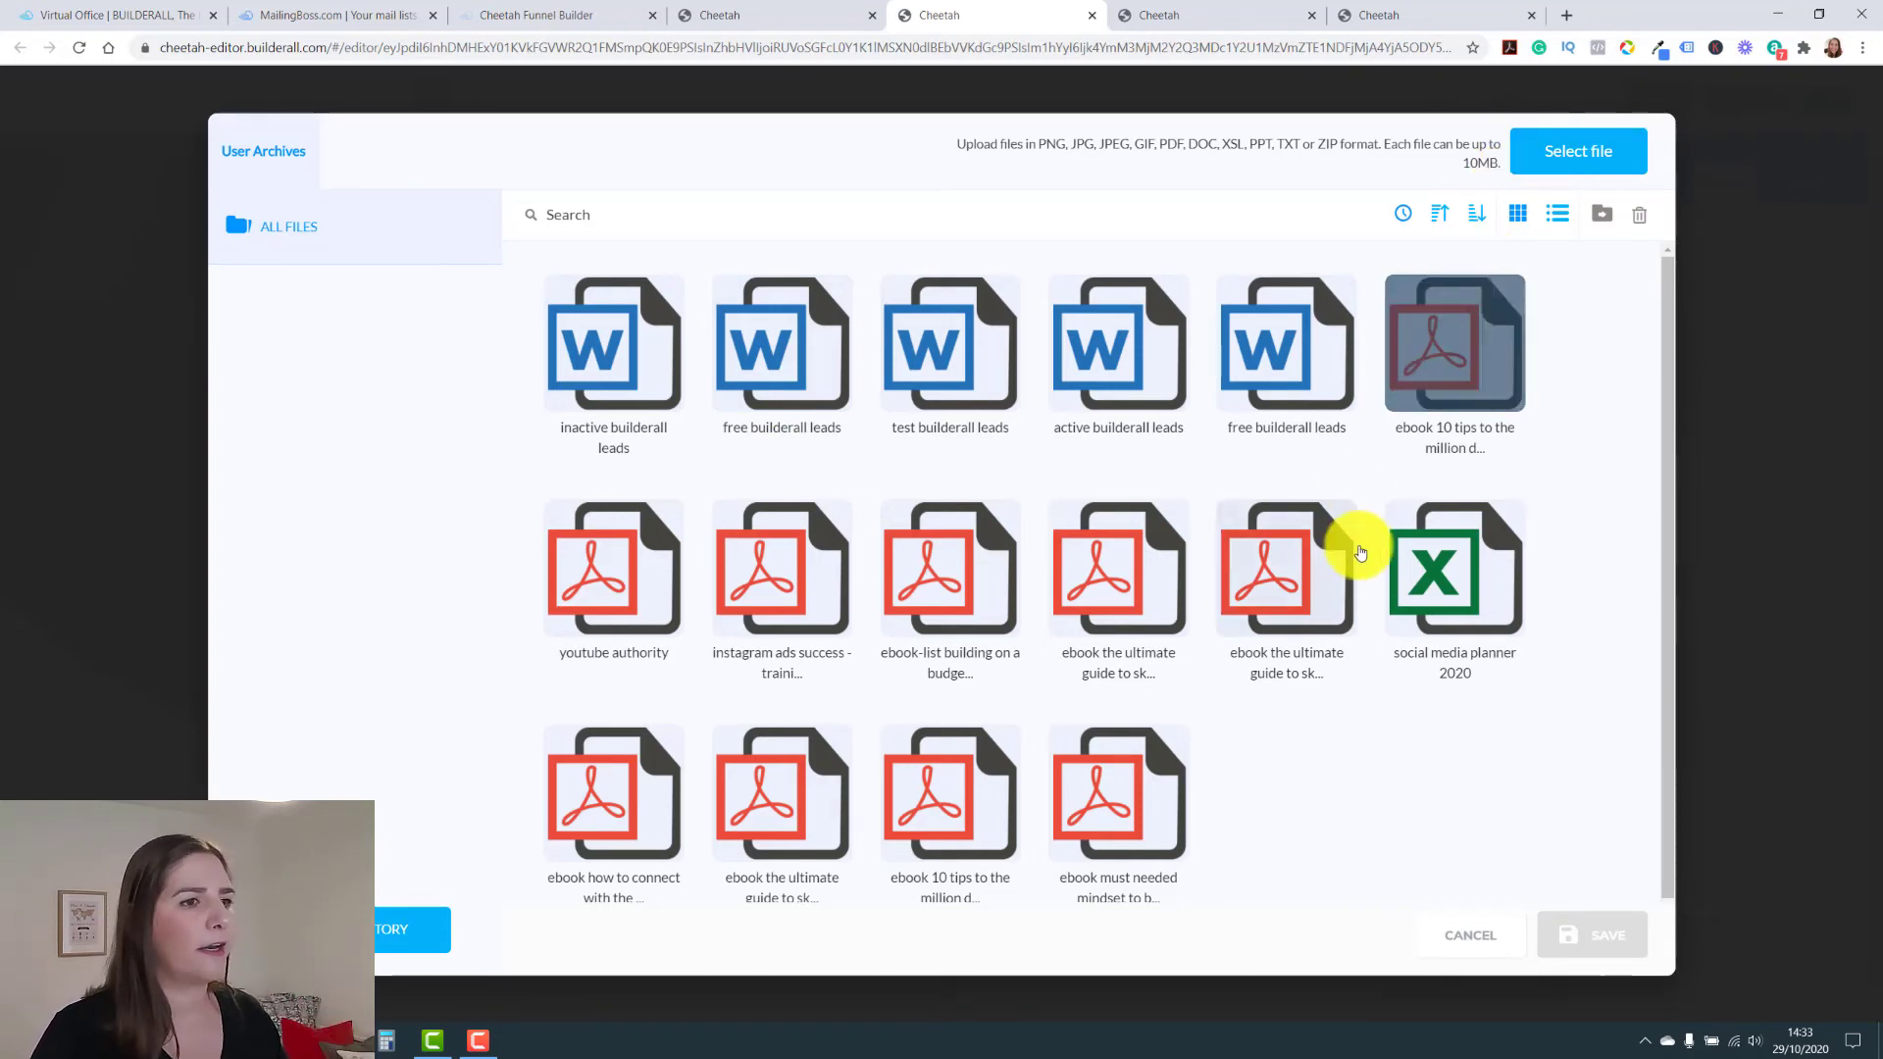
left_click(600, 605)
left_click(1613, 935)
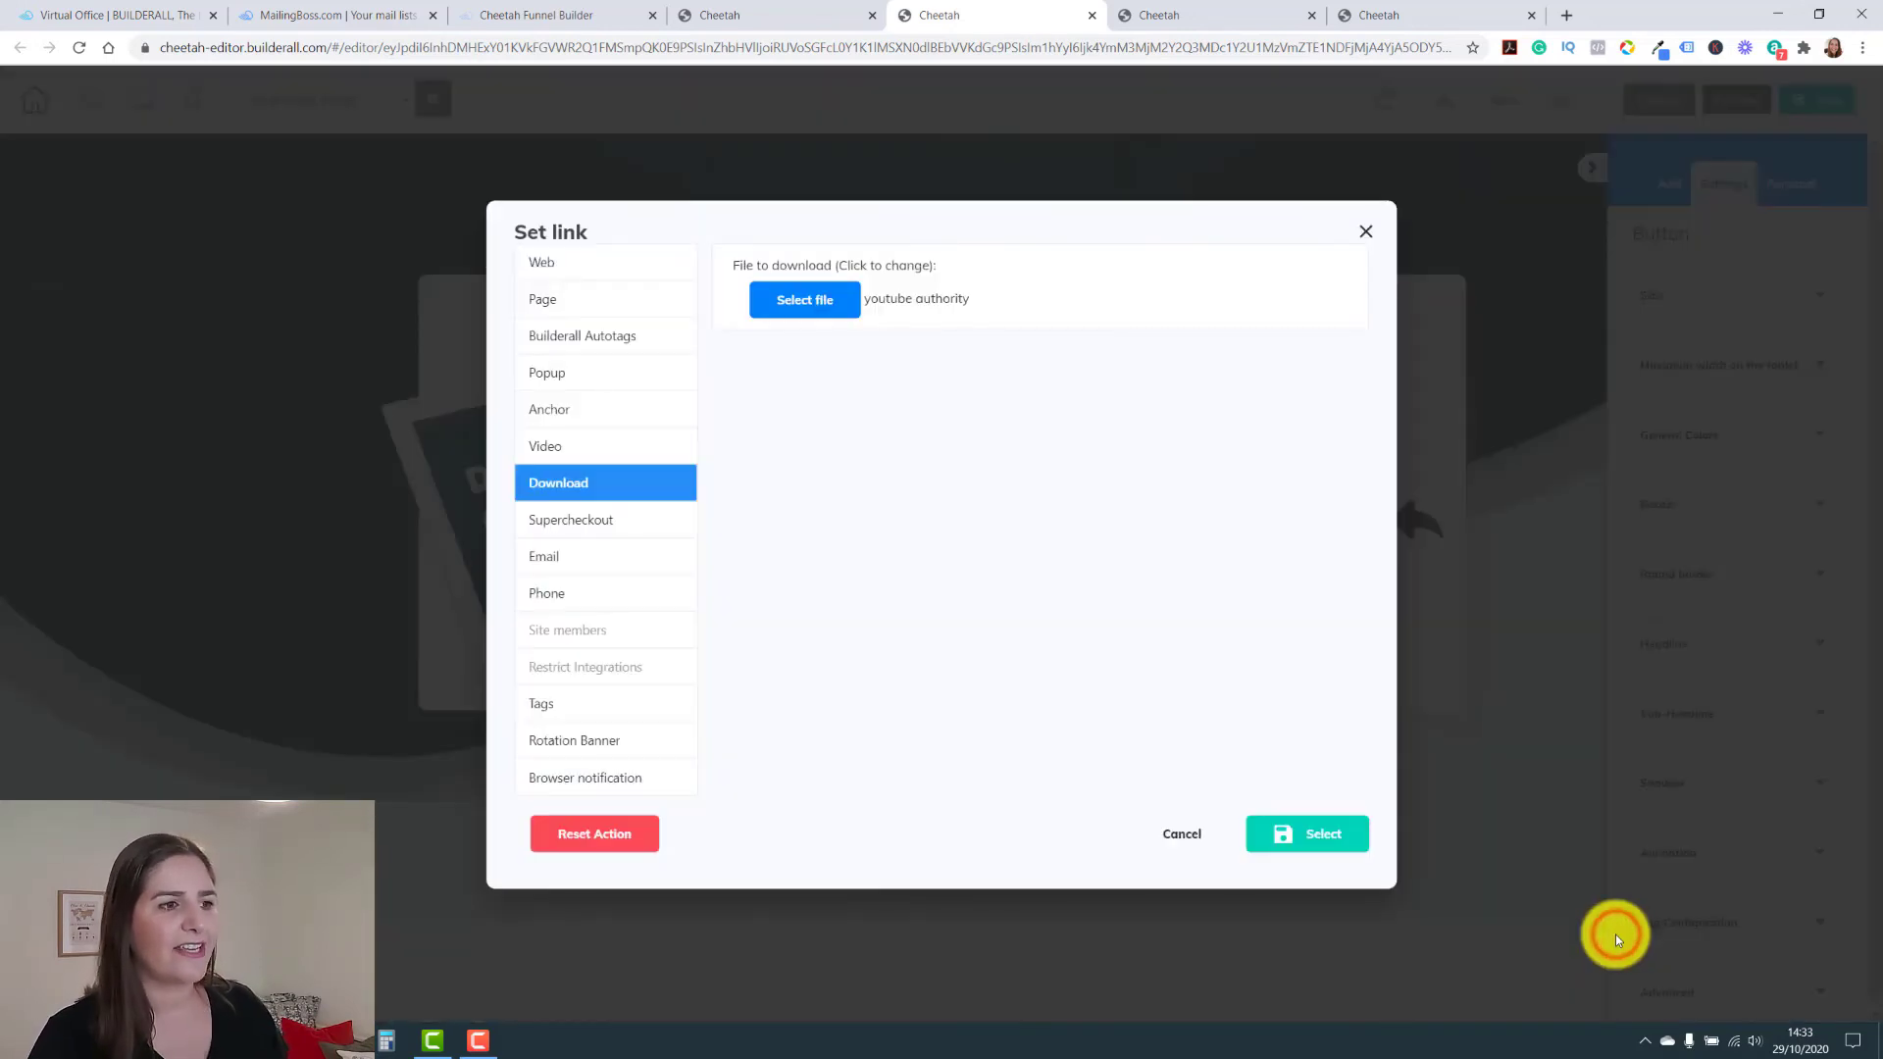
left_click(1326, 834)
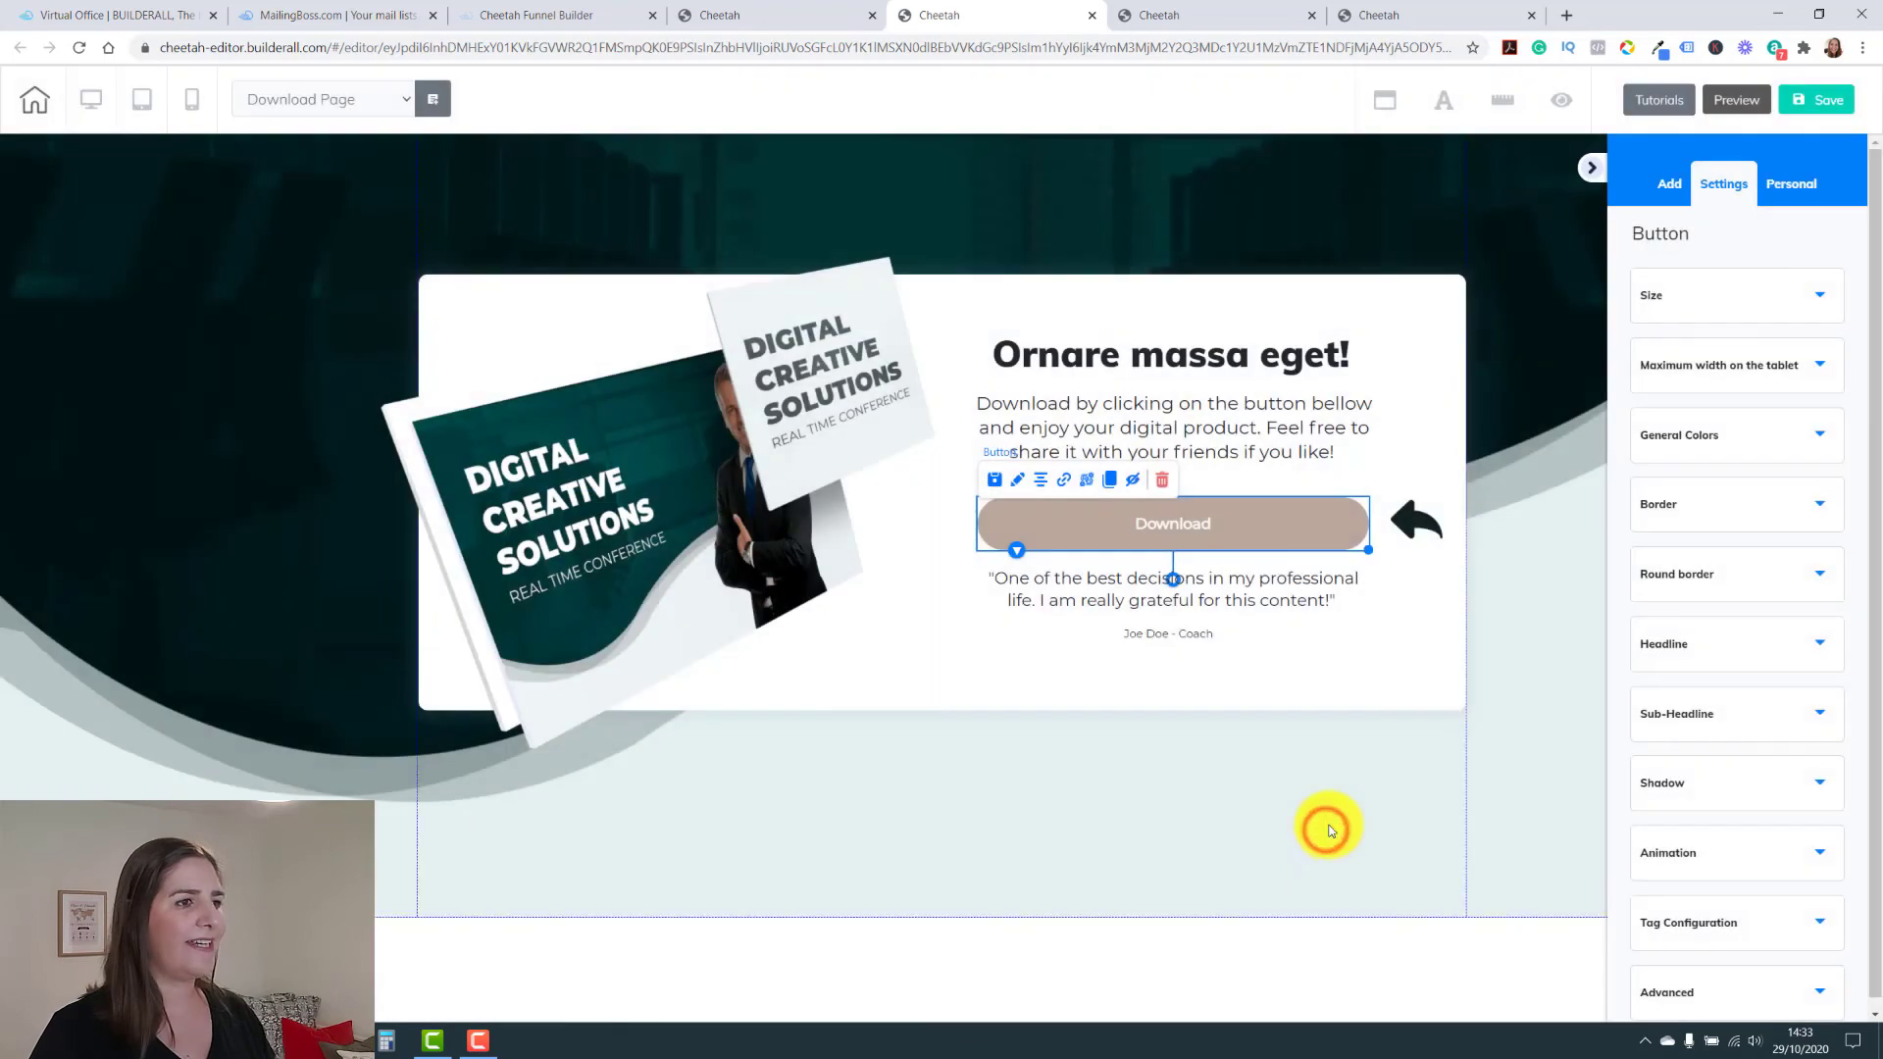
left_click(1793, 99)
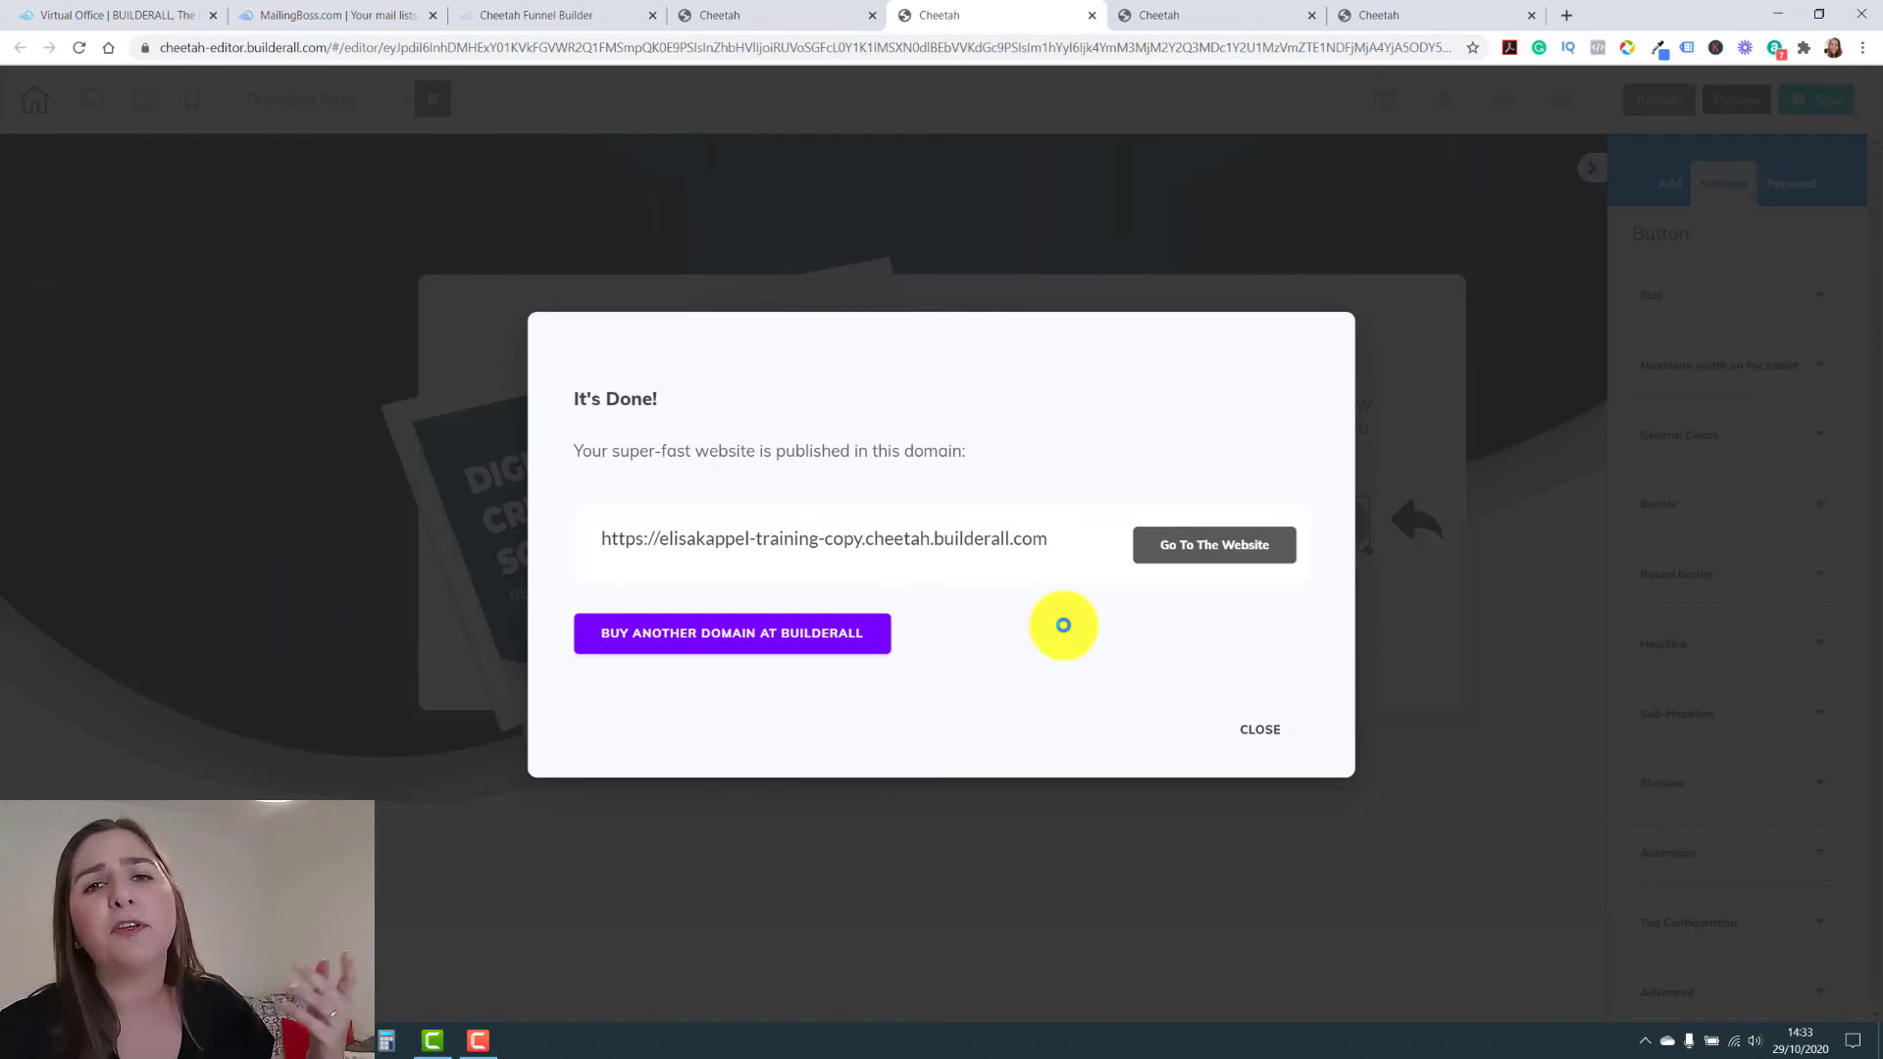
left_click(1252, 730)
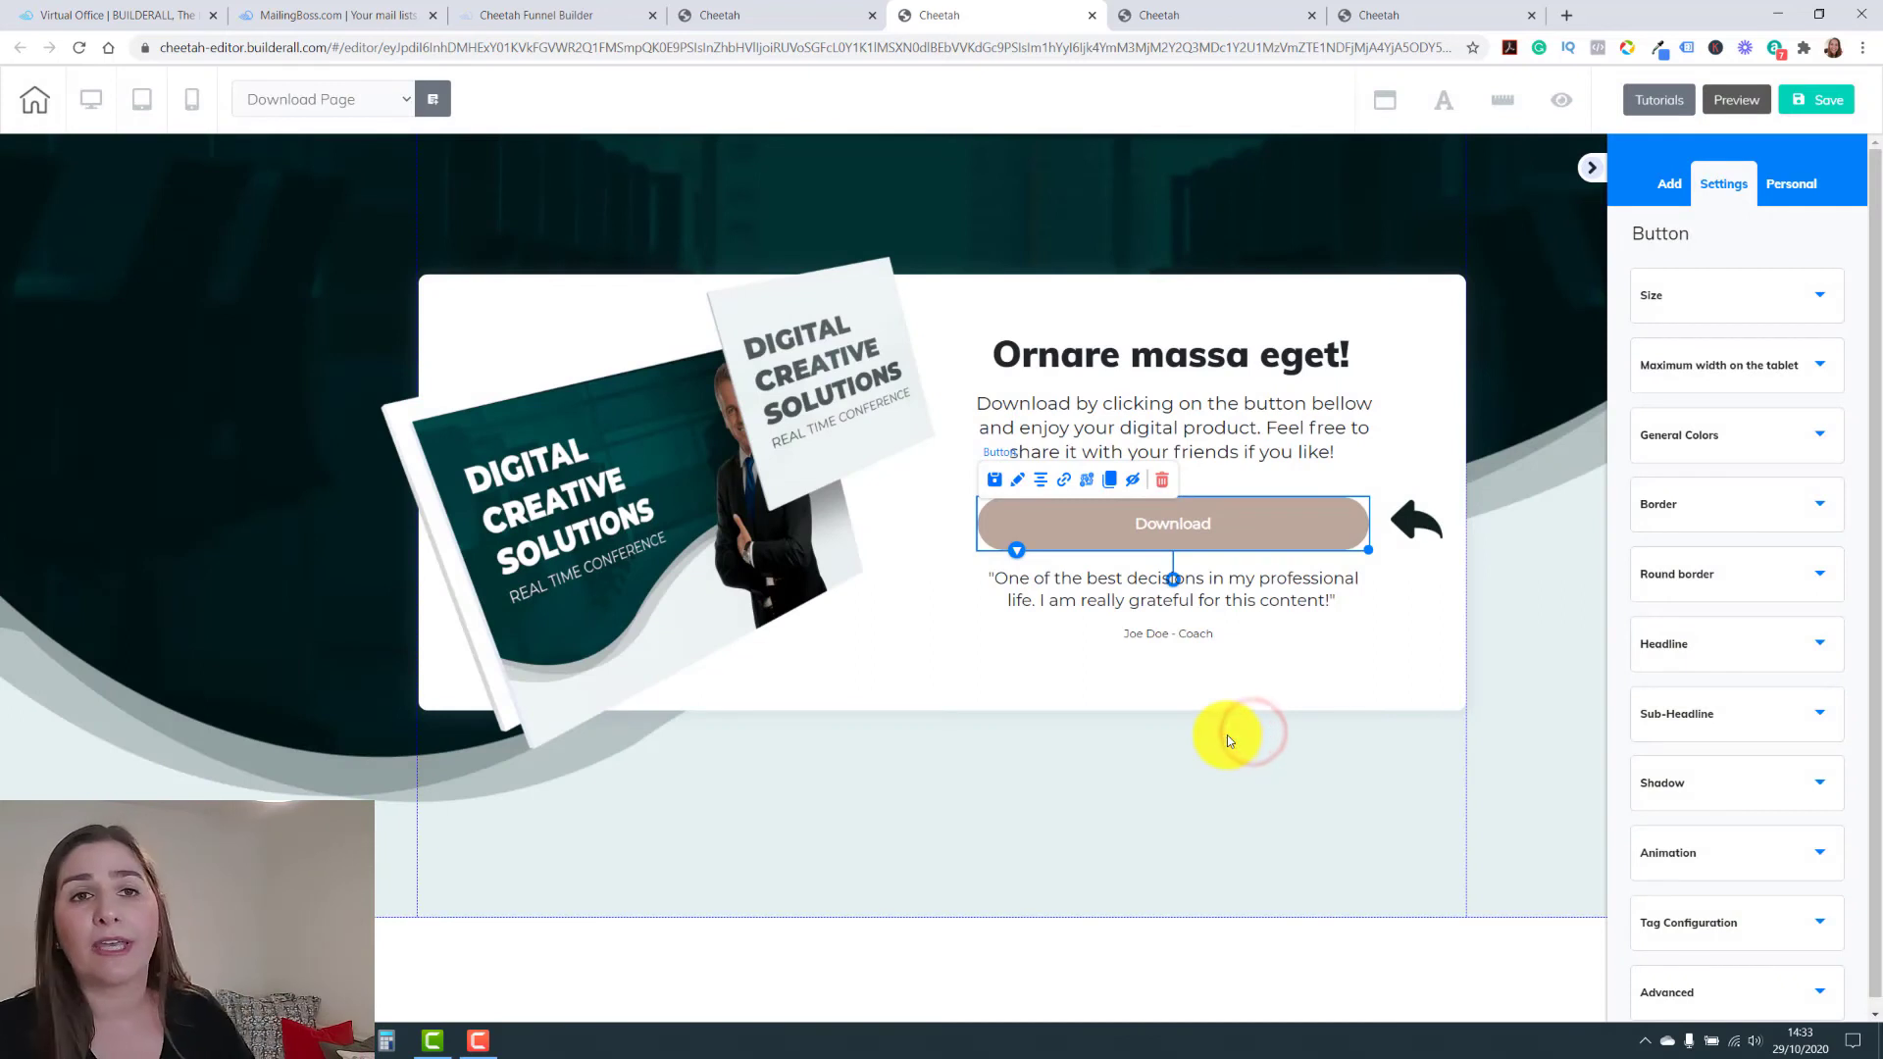